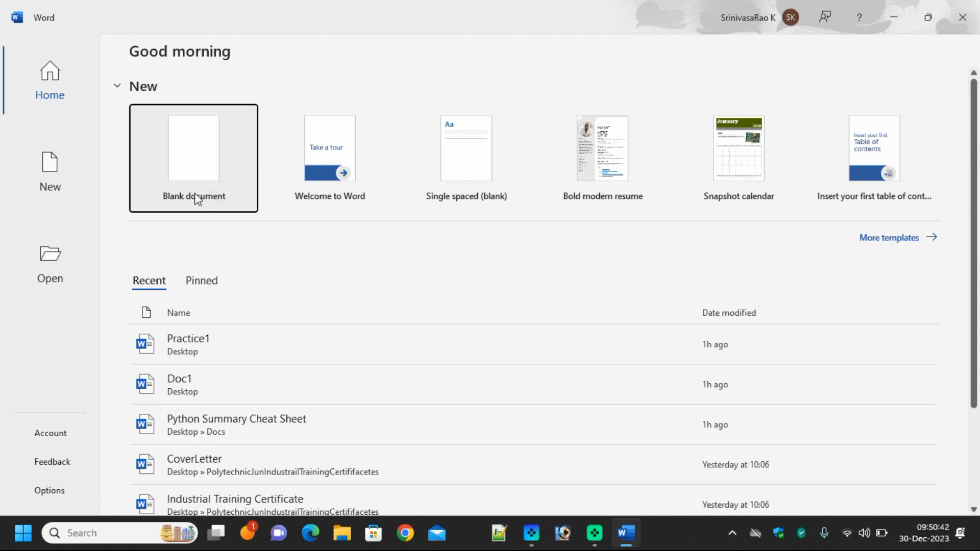
Create blank Document1 from the start screen and bring up the Insert ribbon
left_click(194, 171)
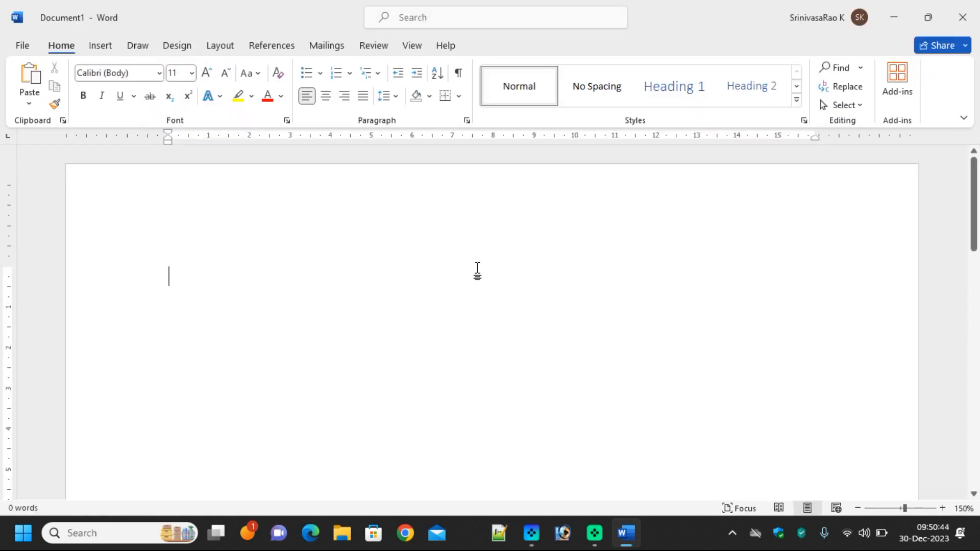
left_click(102, 47)
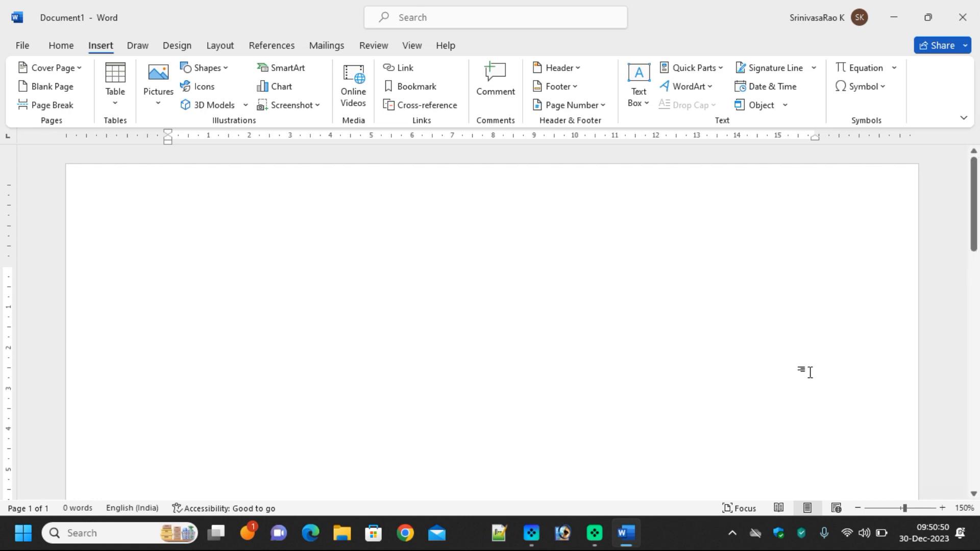
scroll(810, 373, "down", 2)
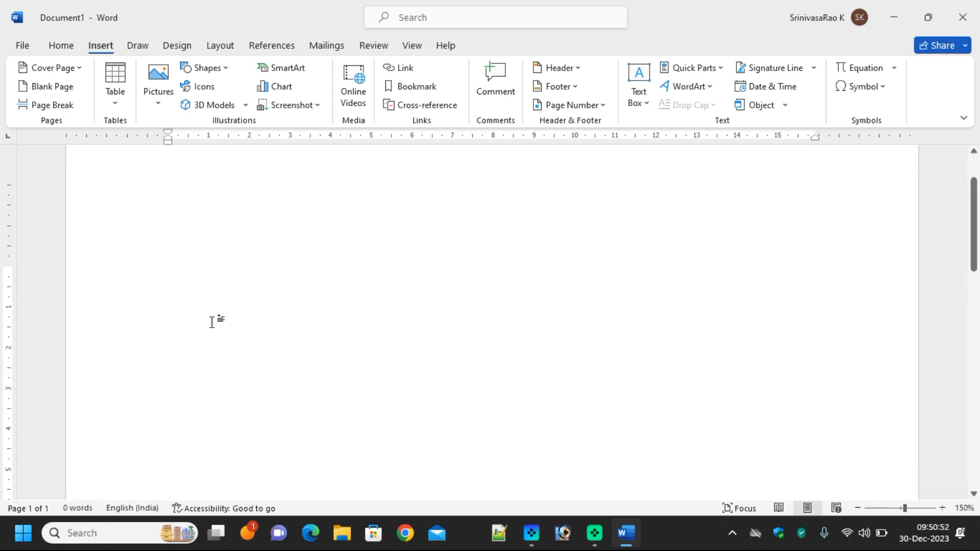
scroll(212, 322, "up", 2)
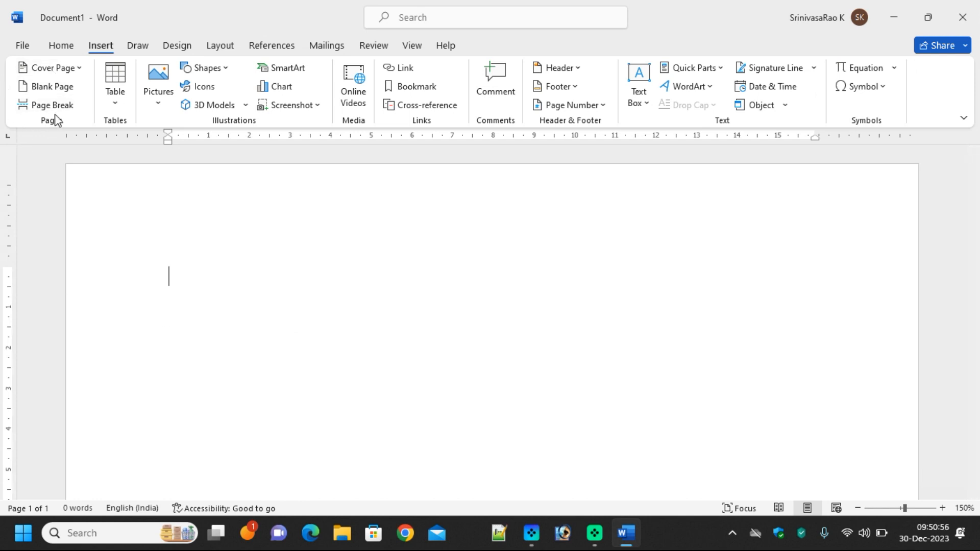
Insert the built-in Banded cover page at the front of the document
left_click(80, 67)
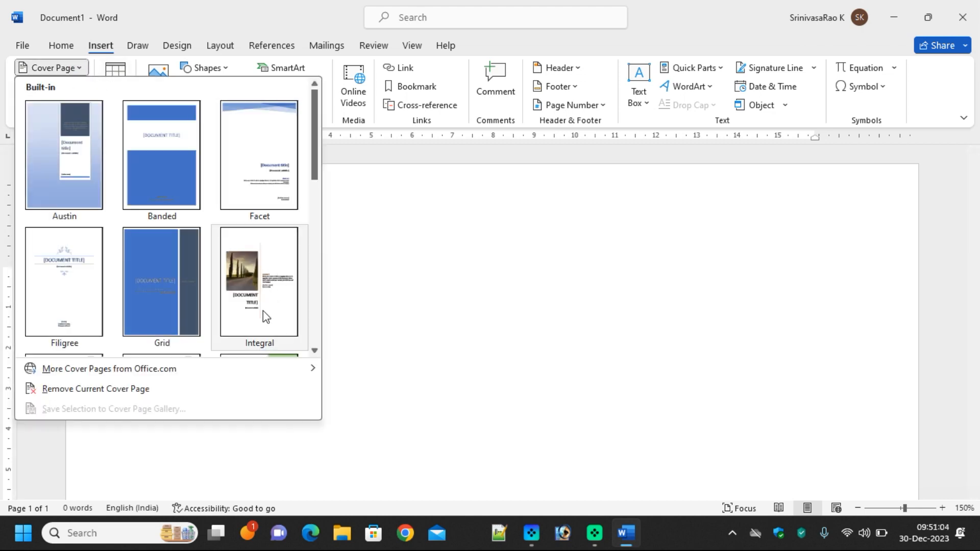
scroll(266, 306, "down", 3)
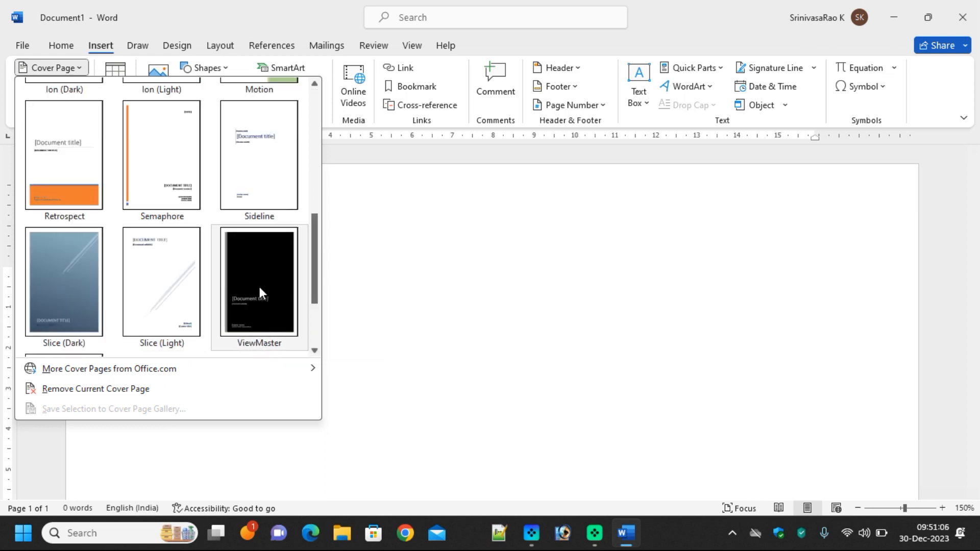
scroll(260, 286, "down", 1)
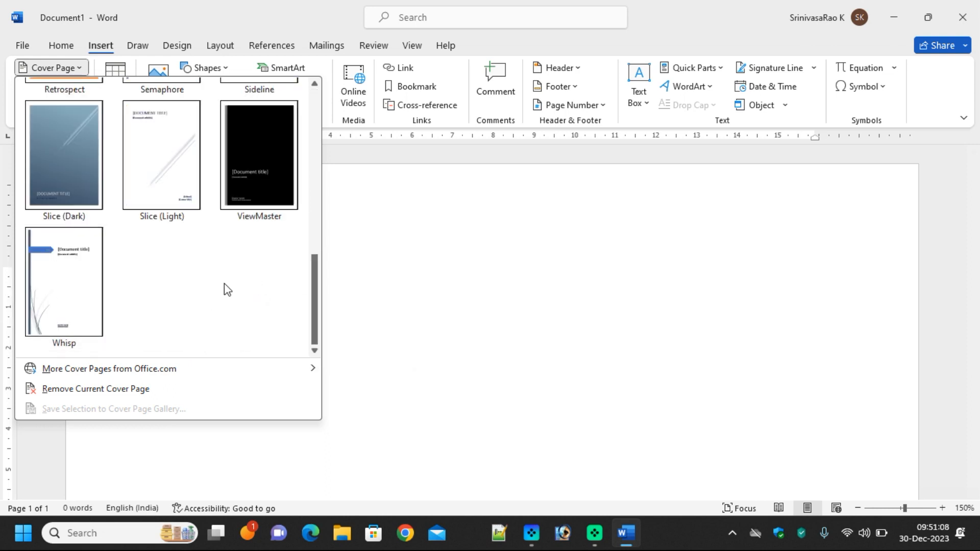
scroll(228, 289, "up", 4)
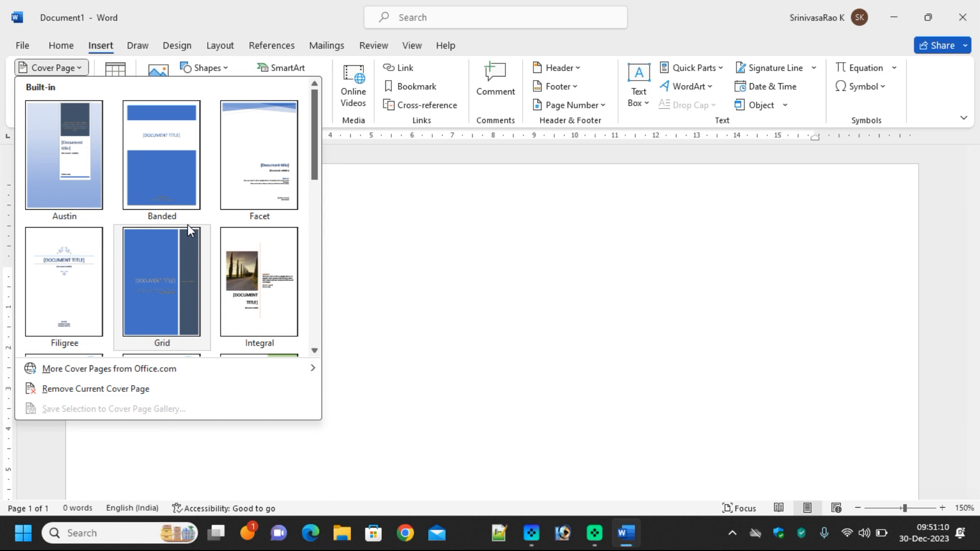
left_click(161, 166)
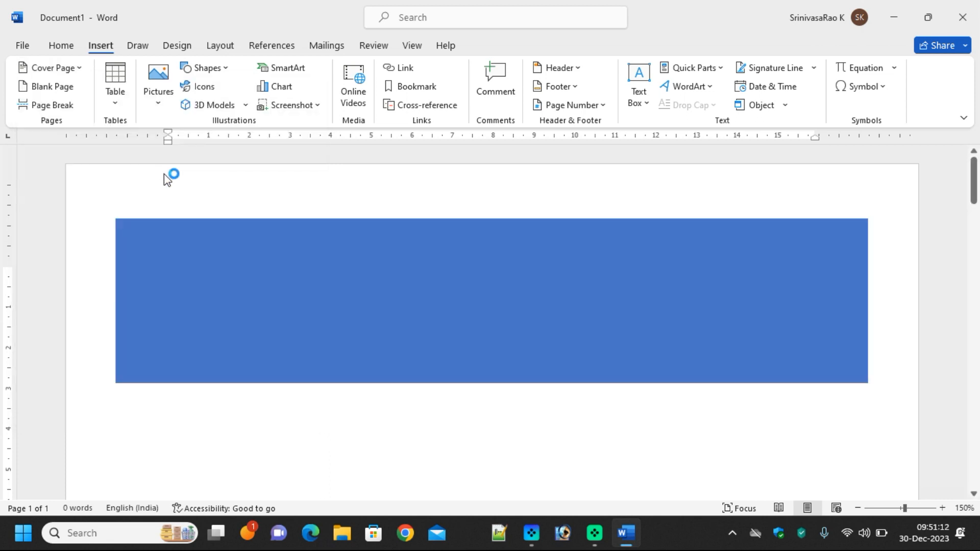
scroll(615, 360, "down", 5)
scroll(623, 361, "down", 6)
scroll(615, 362, "up", 4)
scroll(613, 363, "up", 1)
Replace the [DOCUMENT TITLE] placeholder with MS WORD NOTES
left_click(476, 197)
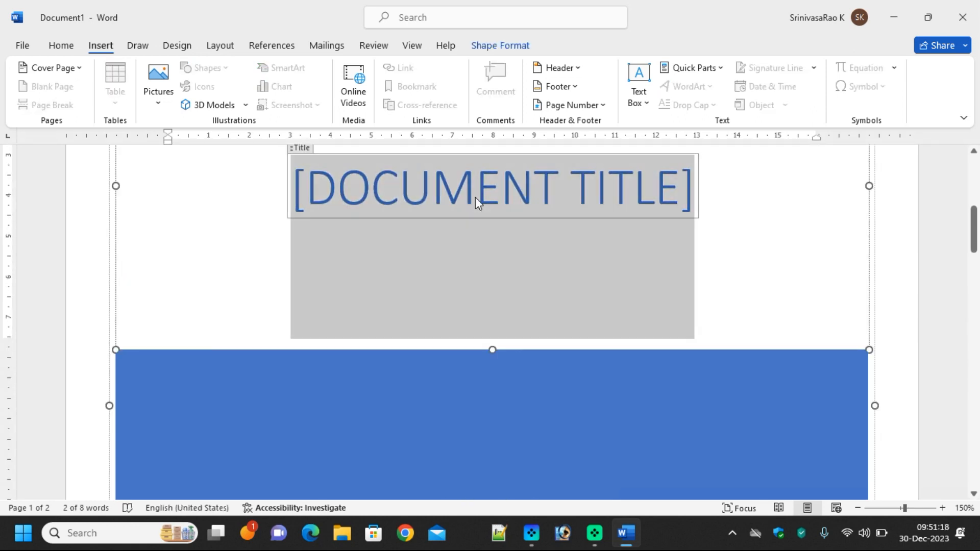
type("MS WORD NOTES")
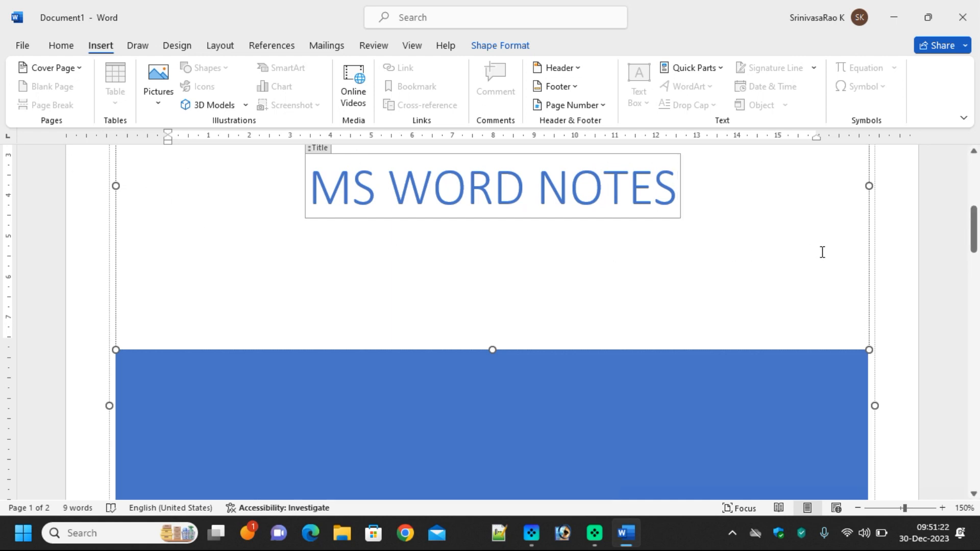
scroll(884, 260, "down", 4)
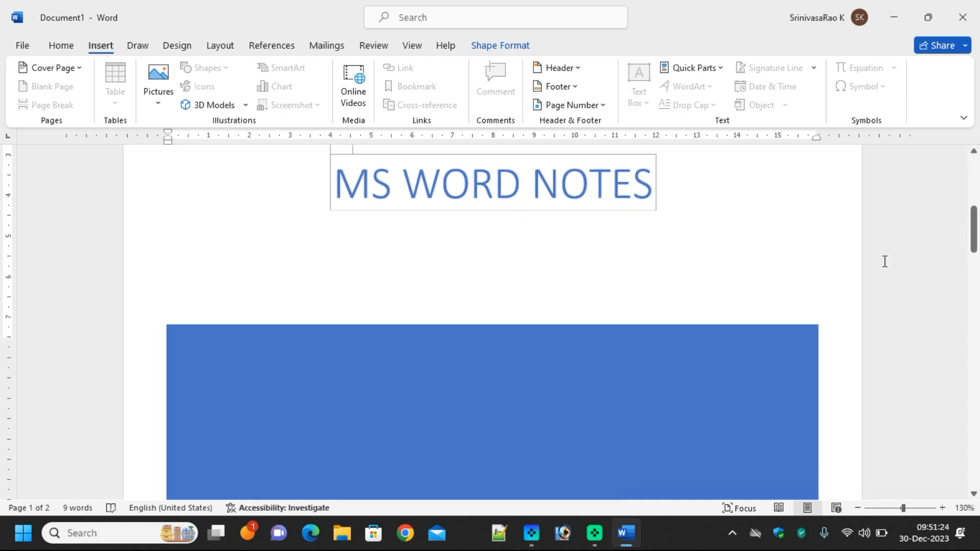
scroll(865, 256, "down", 3)
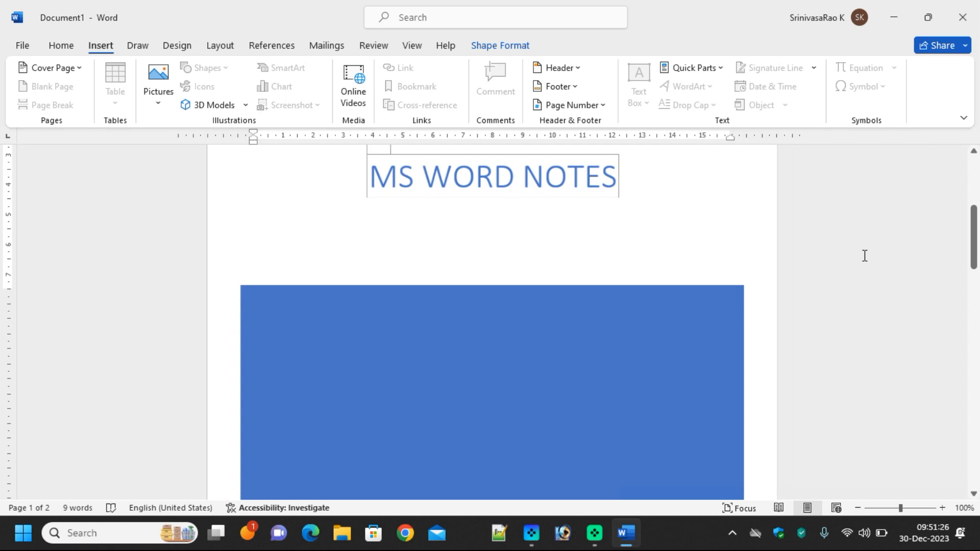
scroll(864, 256, "down", 1)
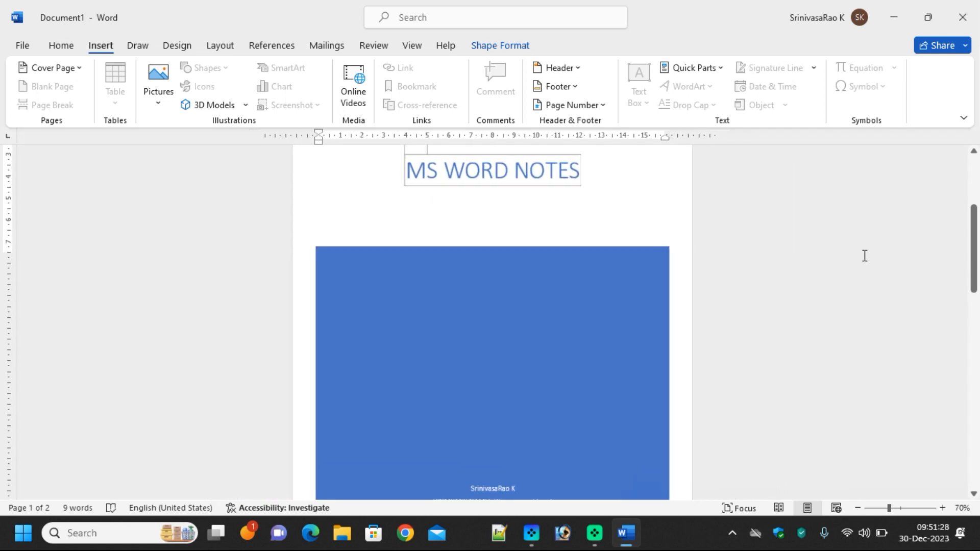
Deselect the title box and place the insertion point at the top of page 2
left_click(859, 248)
scroll(853, 258, "up", 3)
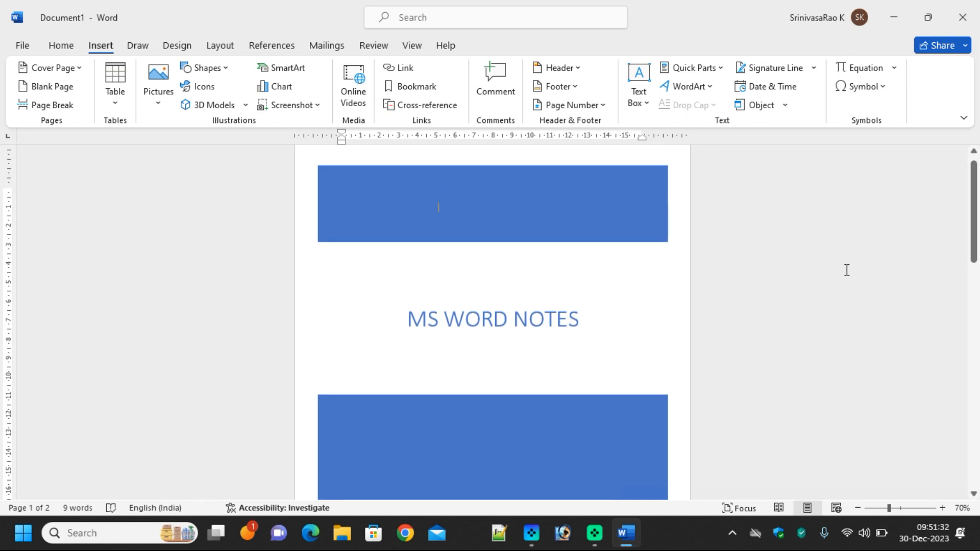
scroll(847, 270, "up", 9)
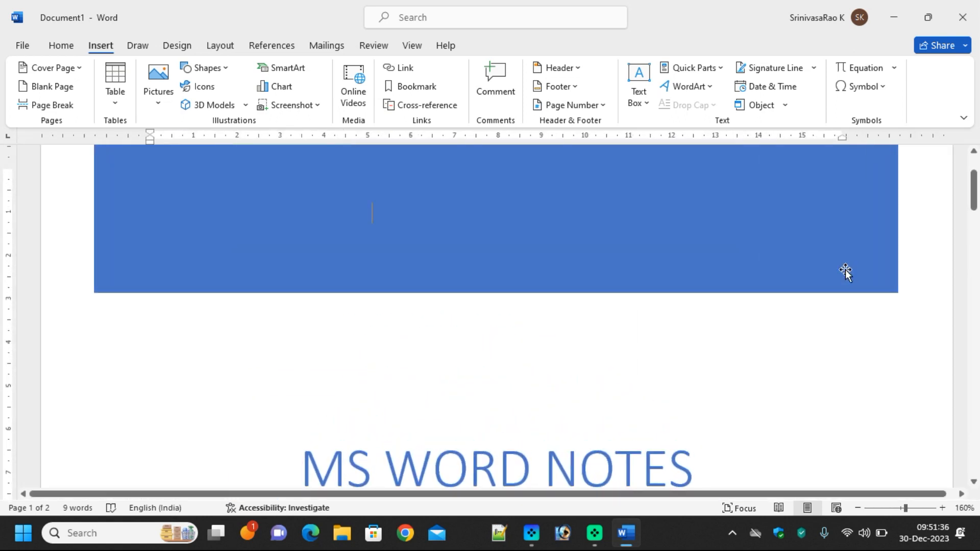
scroll(483, 337, "down", 10)
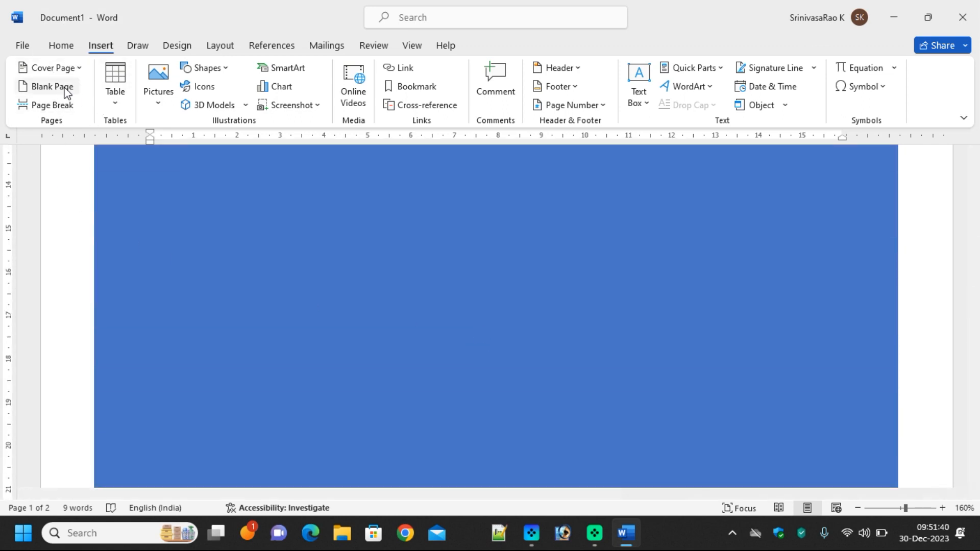
scroll(519, 300, "down", 8)
scroll(518, 300, "down", 5)
left_click(433, 359)
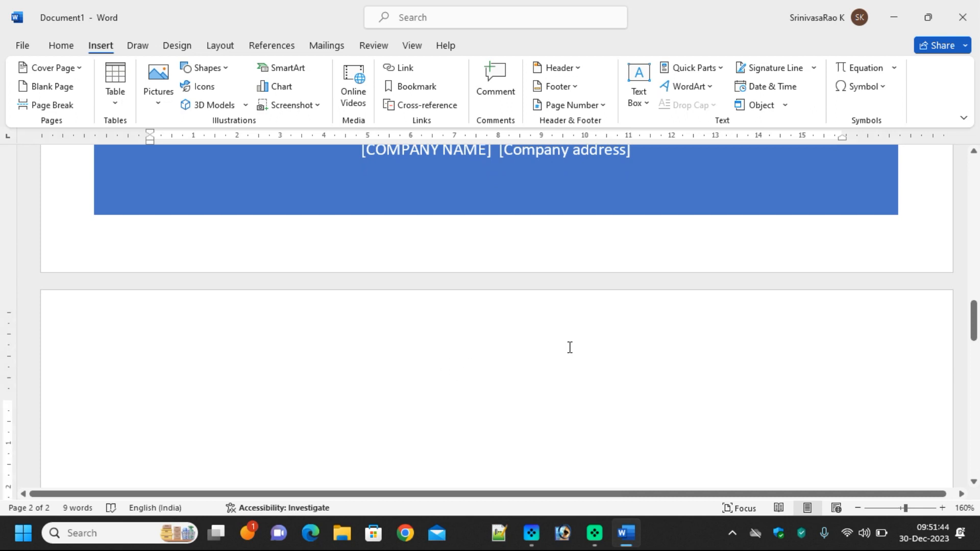
scroll(570, 347, "up", 2)
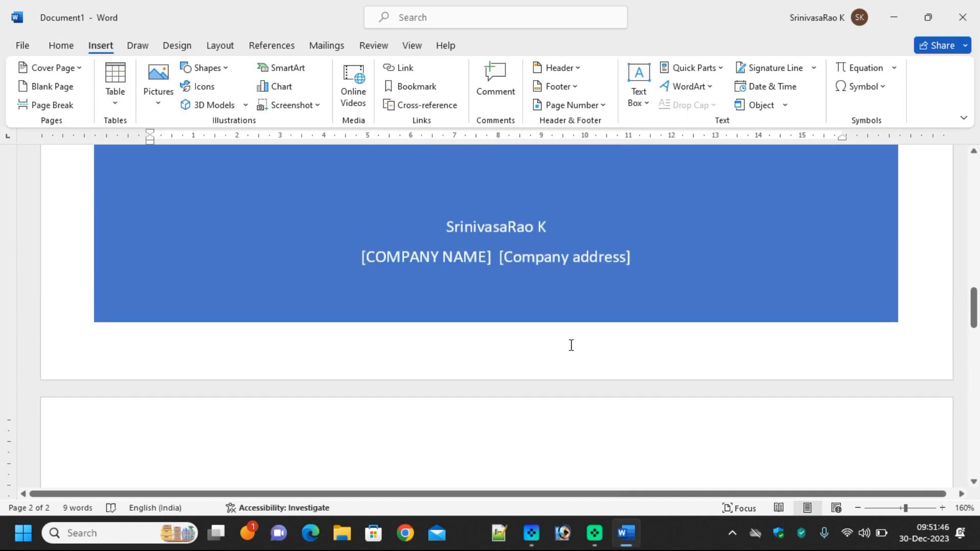
Fill the company name with TELUGU IT TUTORIALS and the company address with Ongole
left_click(442, 258)
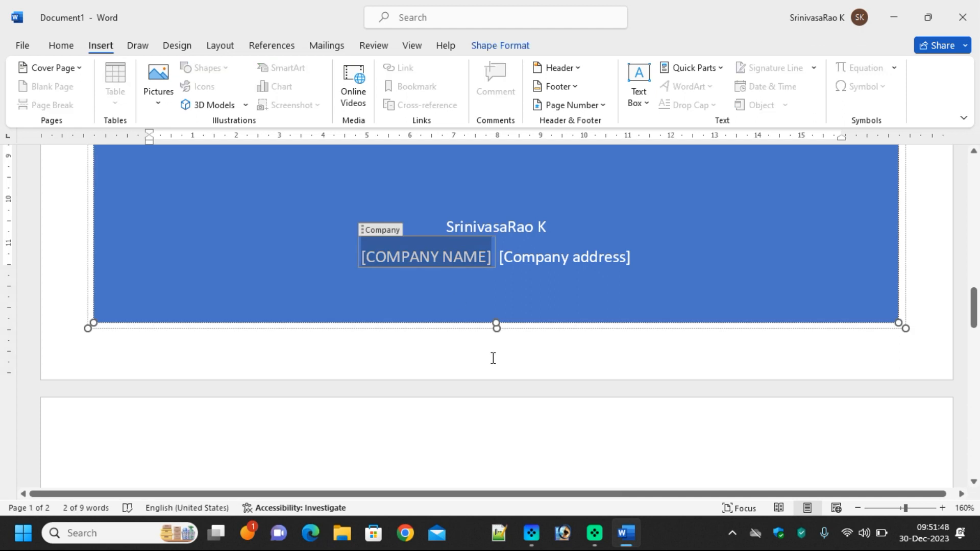
type("TELUGU IT")
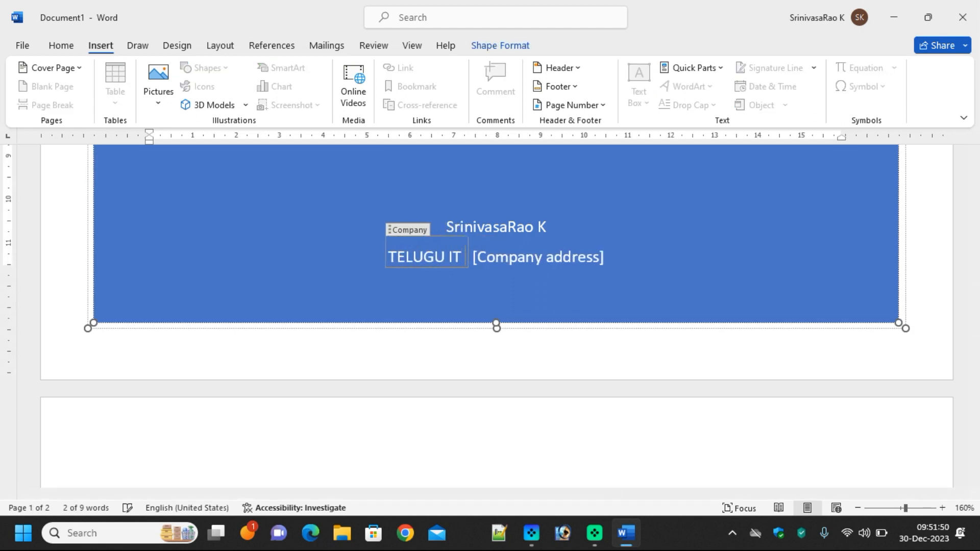
type(" TIUTORIALS")
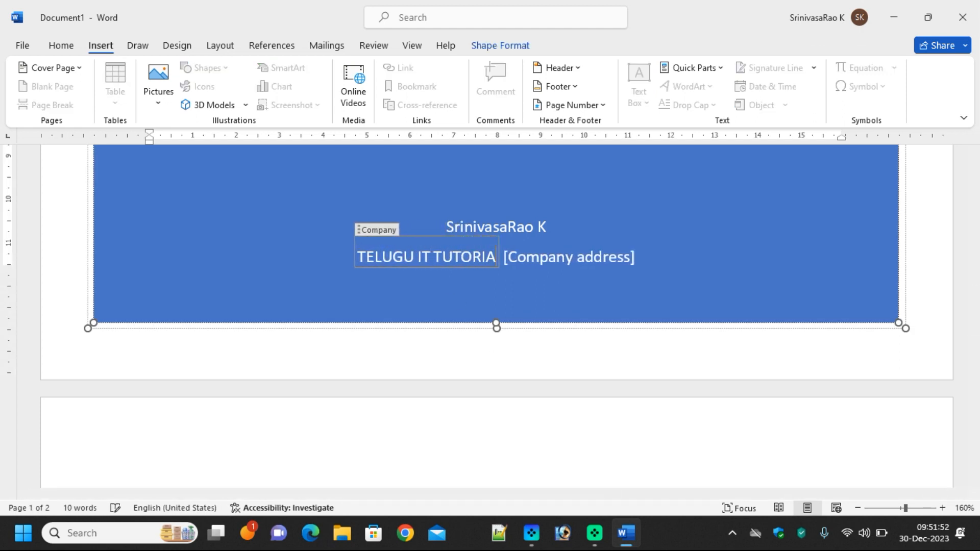
left_click(562, 268)
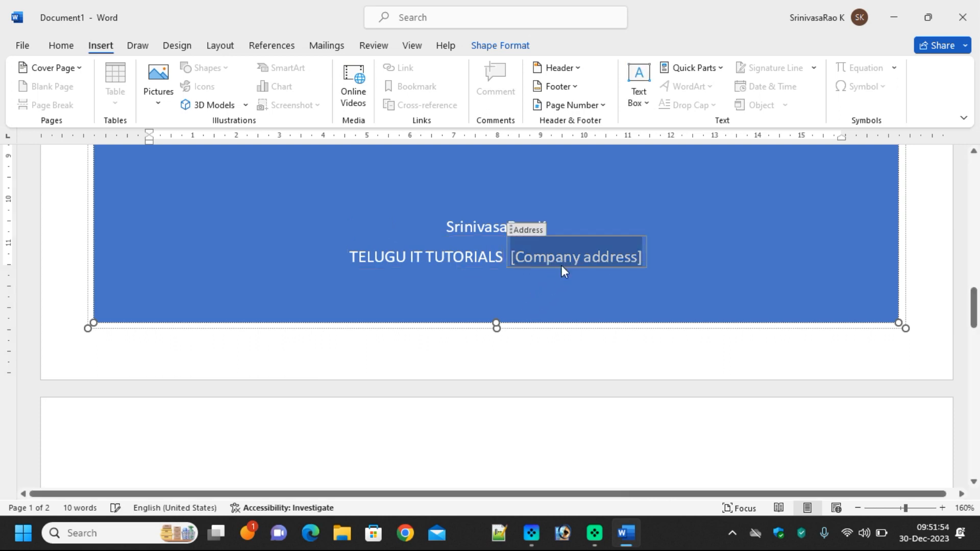
type("ongole")
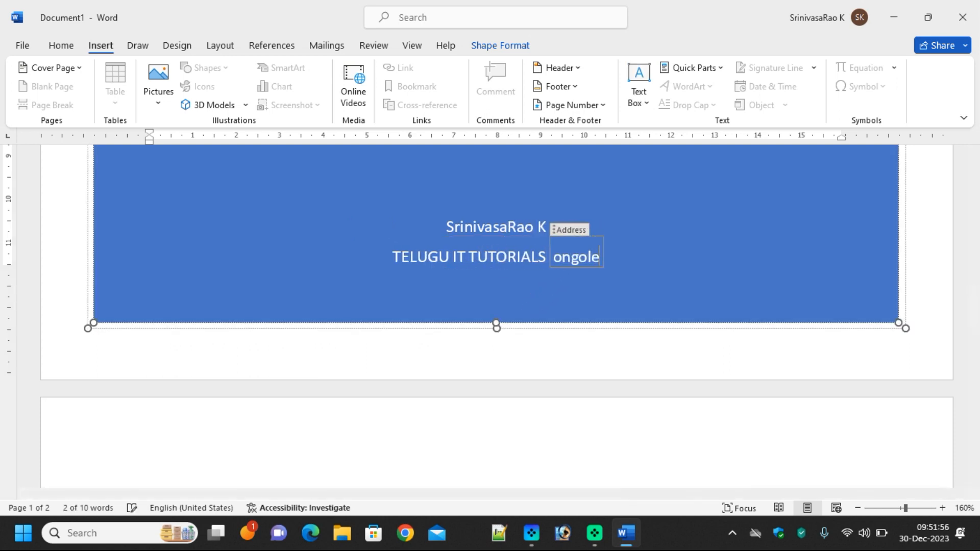
key("BackSpace")
key("BackSpace")
key("BackSpace")
key("BackSpace")
key("BackSpace")
key("BackSpace")
type("Ongole")
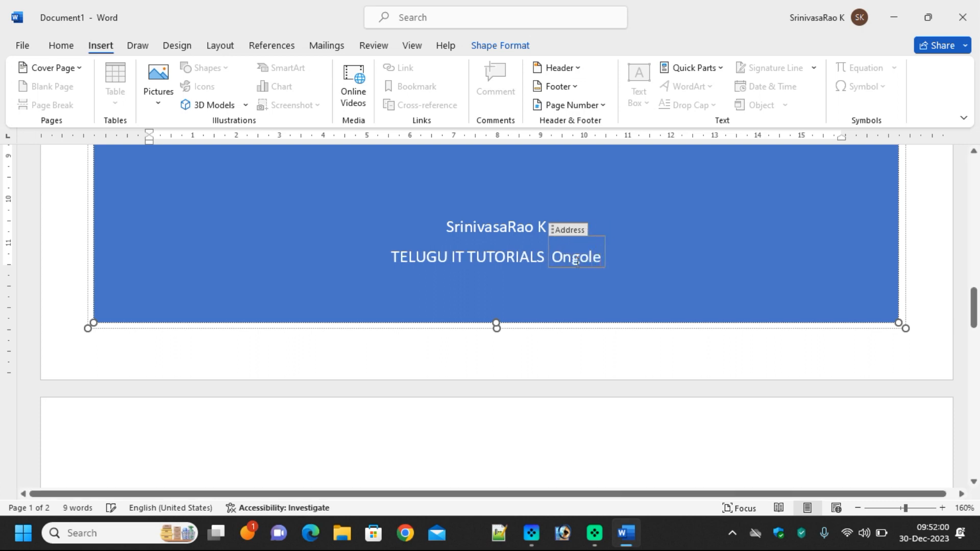
left_click(569, 230)
left_click(449, 439)
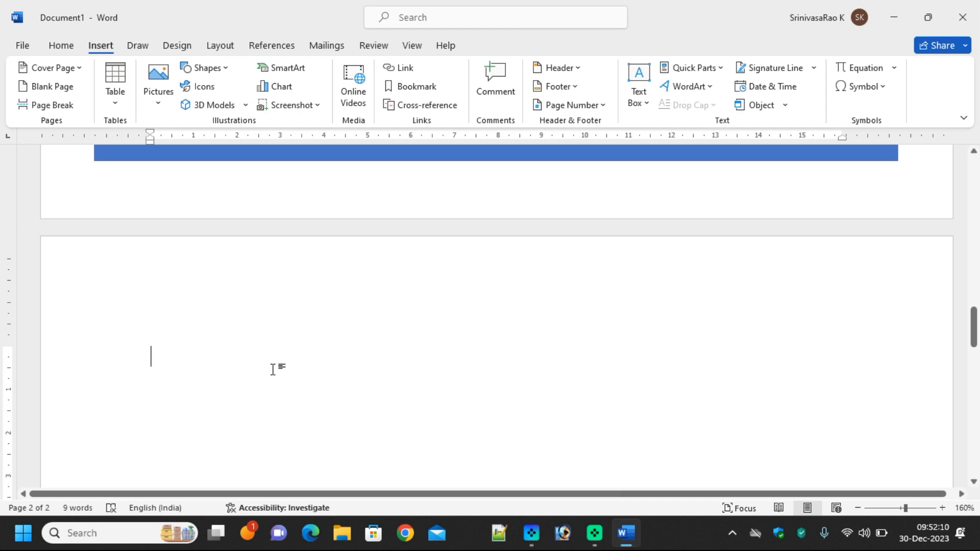
Add a blank page, place the cursor at the top of page 3, and launch Chrome
left_click(53, 86)
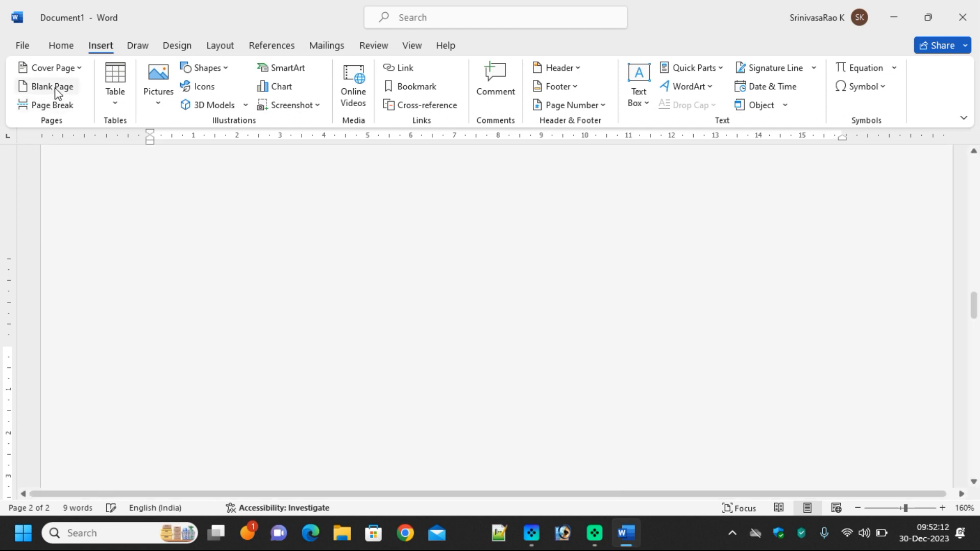
scroll(437, 377, "up", 10)
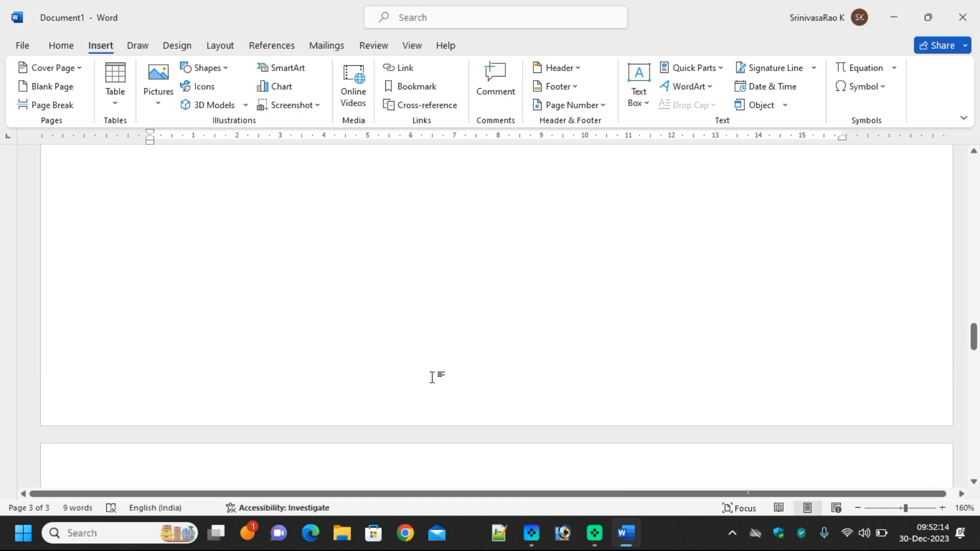
scroll(321, 377, "up", 3)
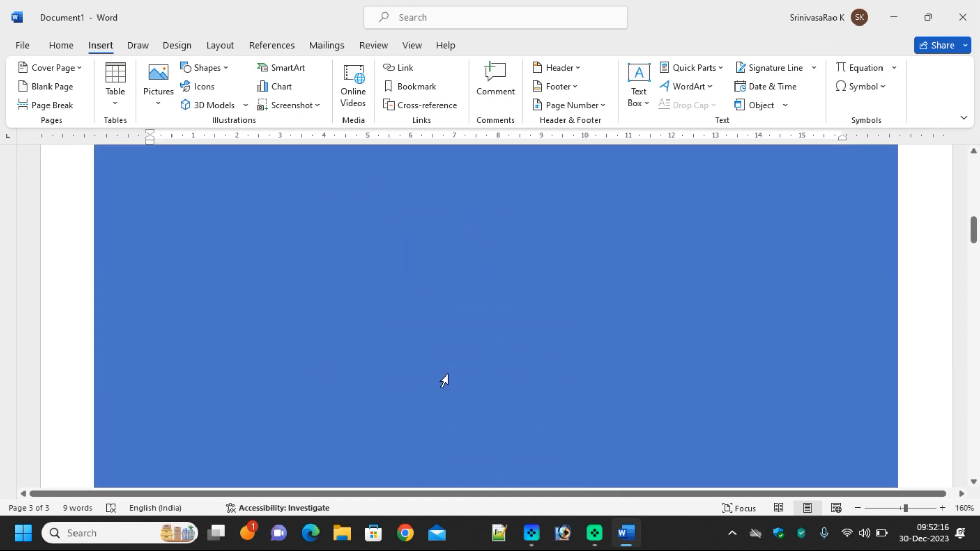
scroll(322, 376, "down", 8)
scroll(359, 358, "down", 12)
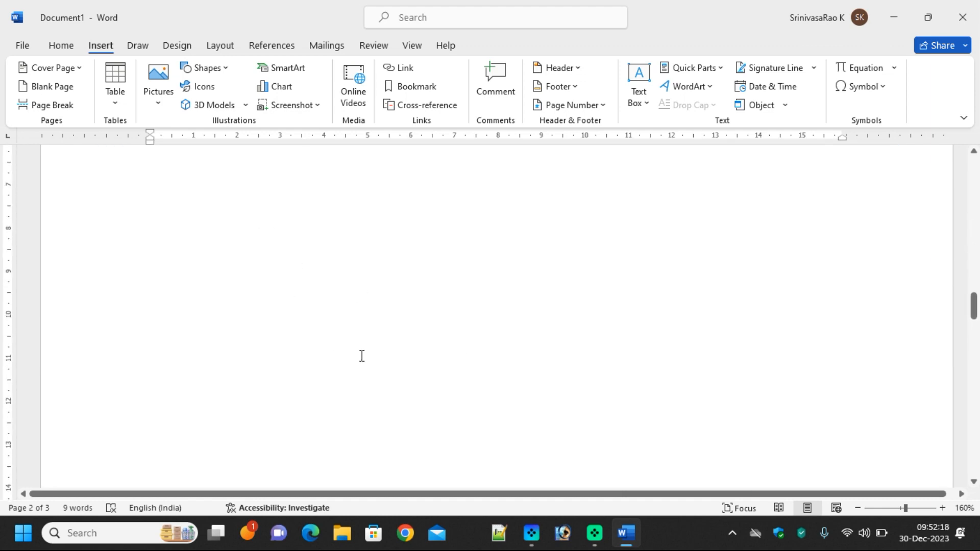
left_click(228, 229)
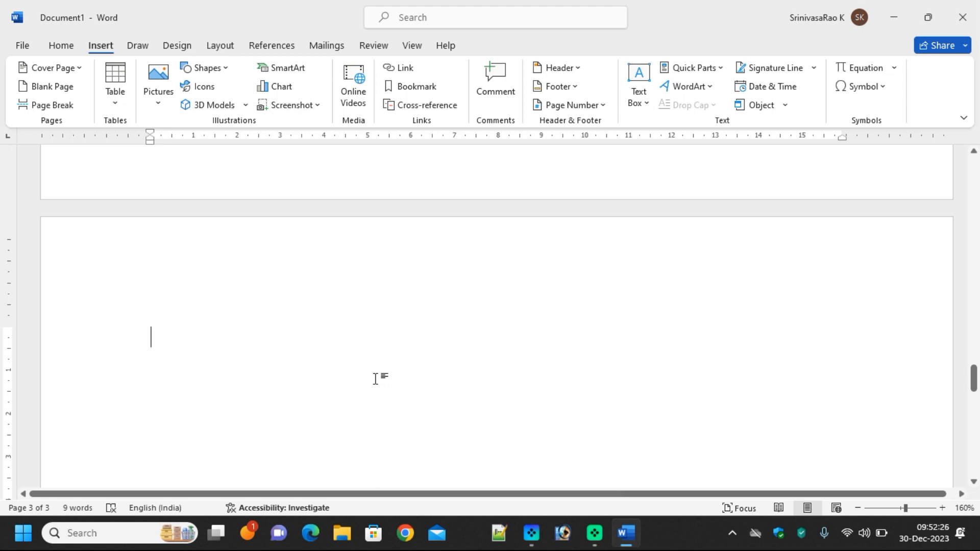
left_click(407, 534)
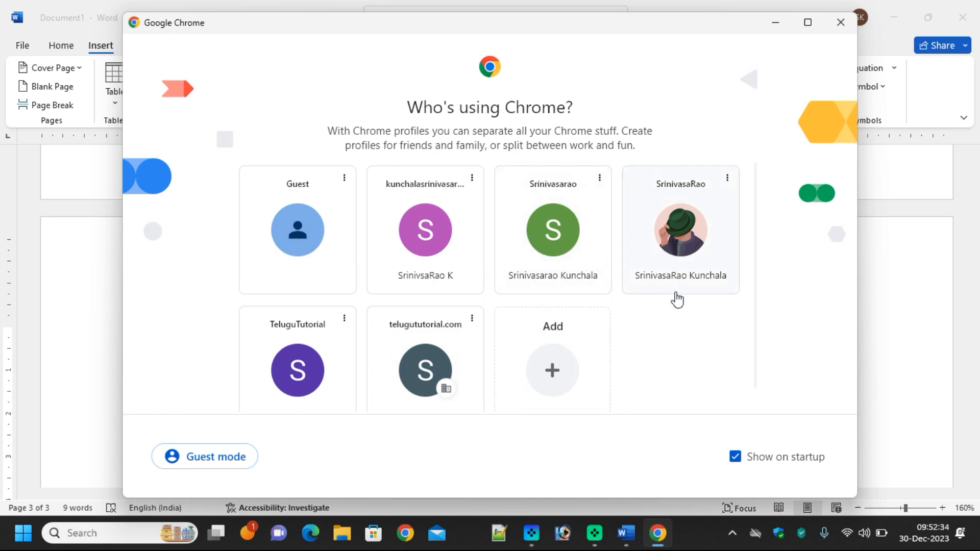
Search Google for 'chatgpt free' and open the chataigpt.org Chat AI GPT Unlimited Free result
left_click(685, 240)
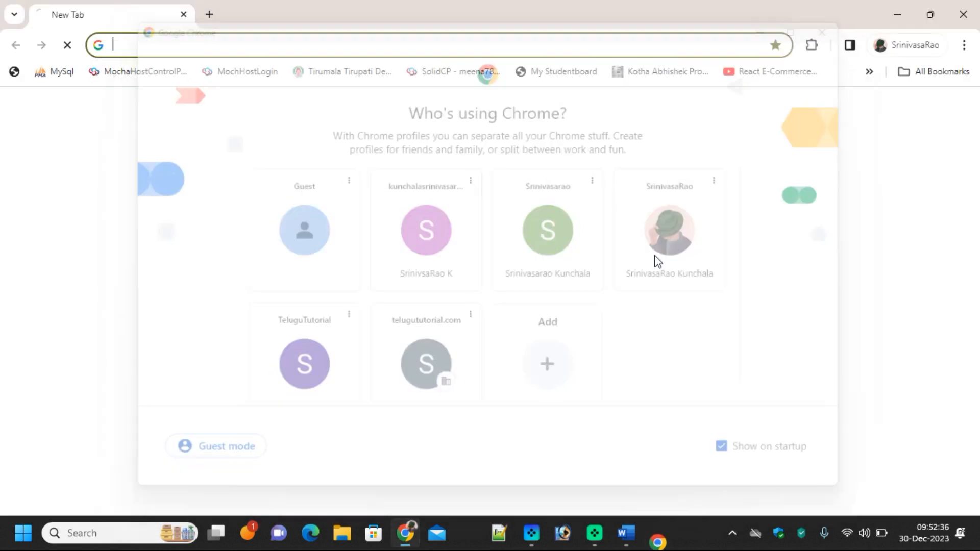
left_click(429, 316)
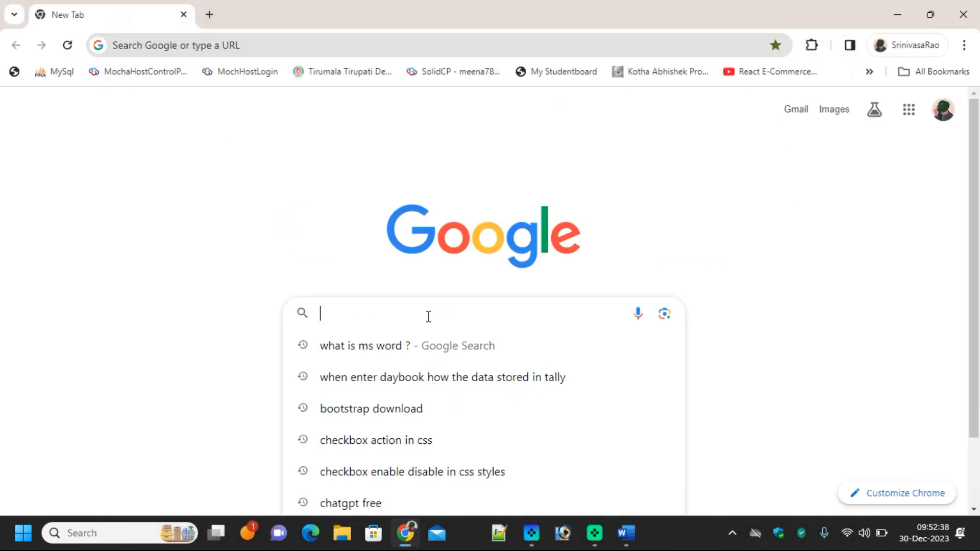
type("cha")
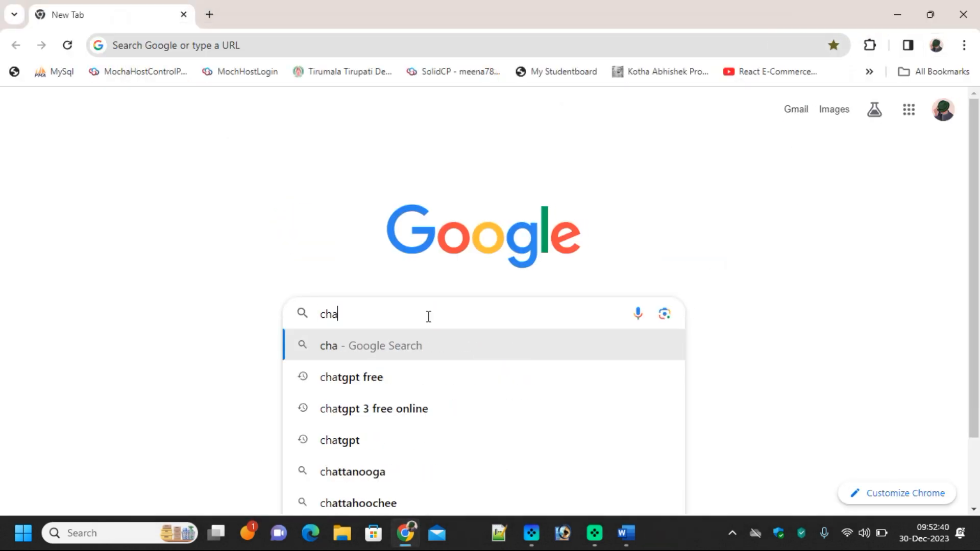
type("t")
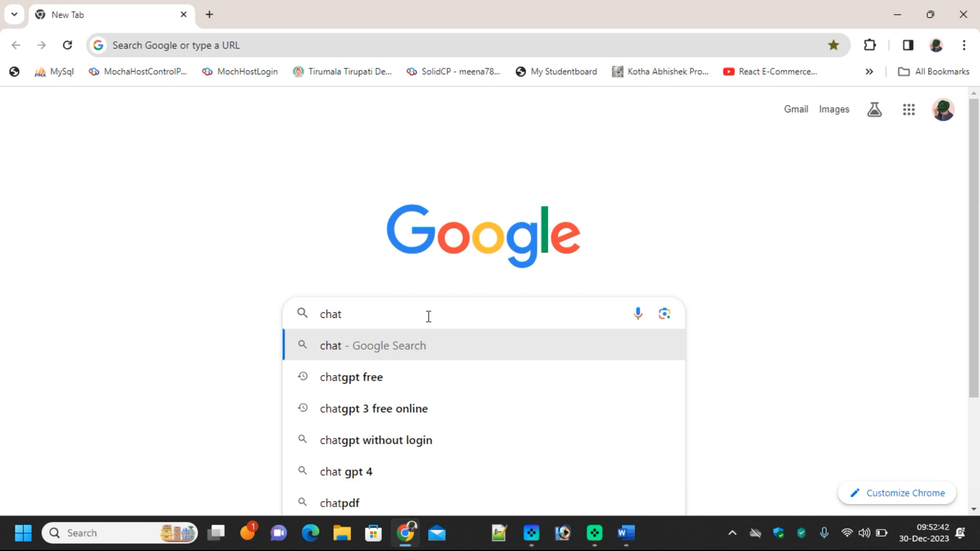
left_click(371, 384)
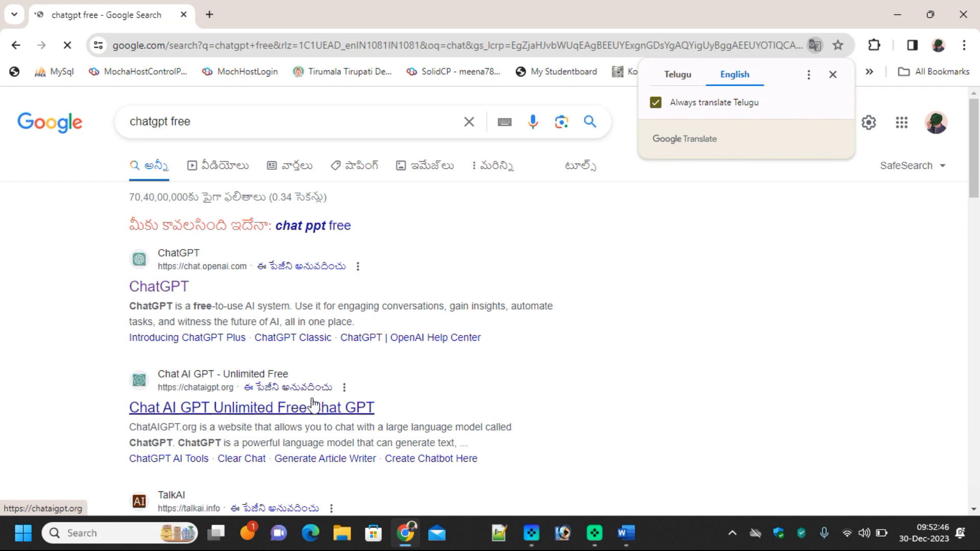
left_click(263, 412)
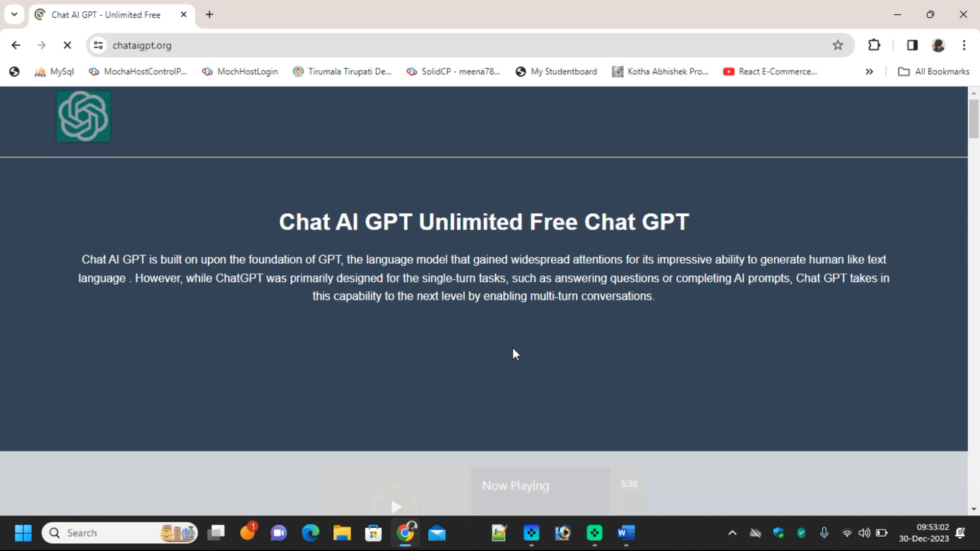
Close the floating video player and send 'Ms Office Syllabus' to the chatbot
scroll(513, 347, "down", 4)
scroll(678, 343, "down", 7)
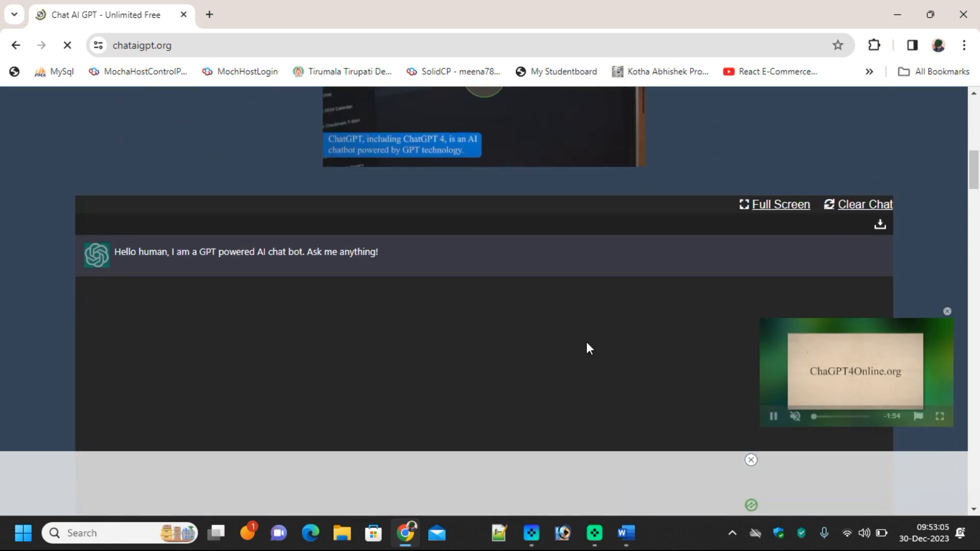
left_click(946, 311)
scroll(332, 352, "down", 3)
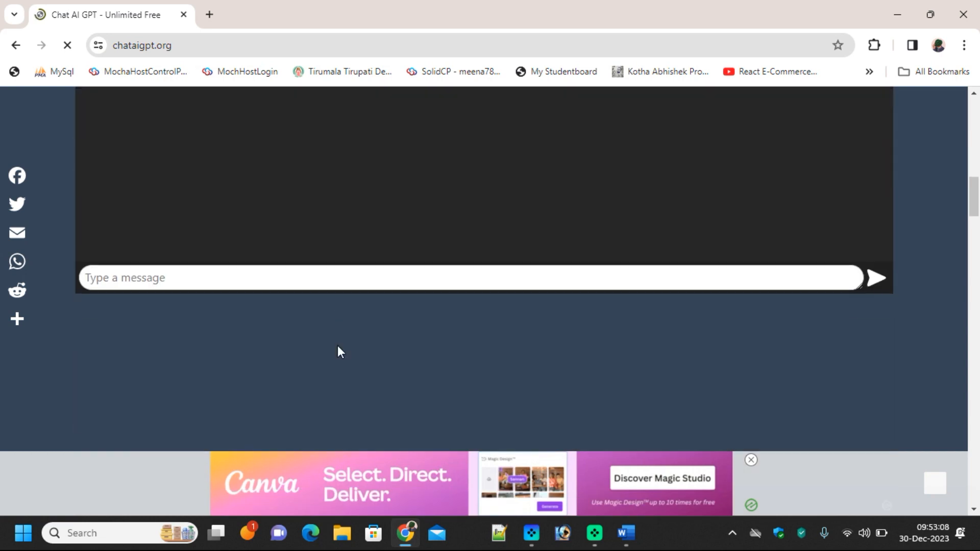
left_click(191, 275)
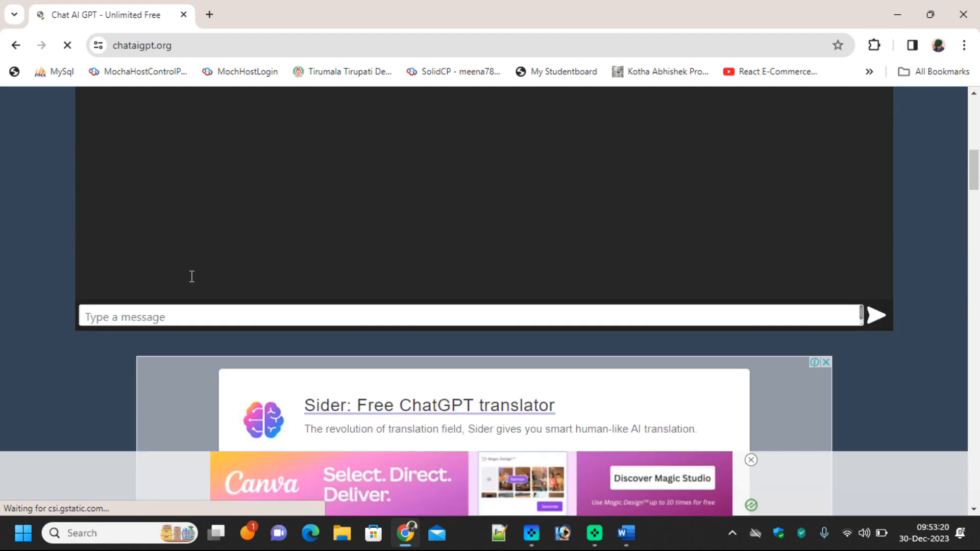
left_click(210, 313)
type("Ms")
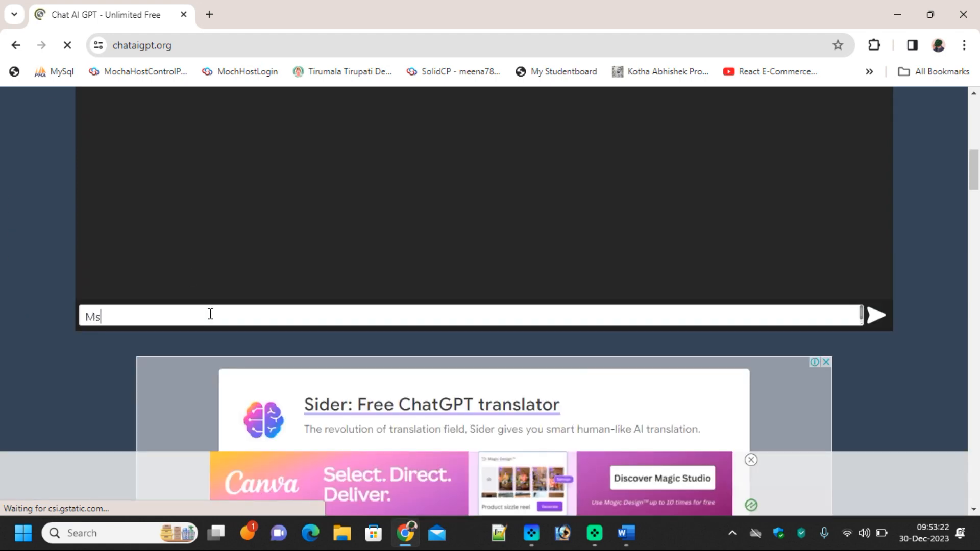
type(" Offic")
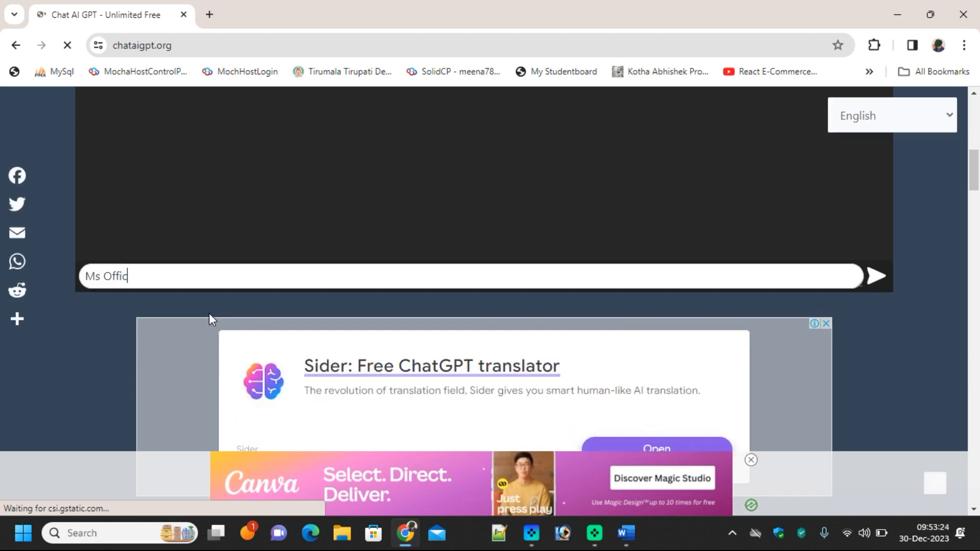
type("e Syllabus")
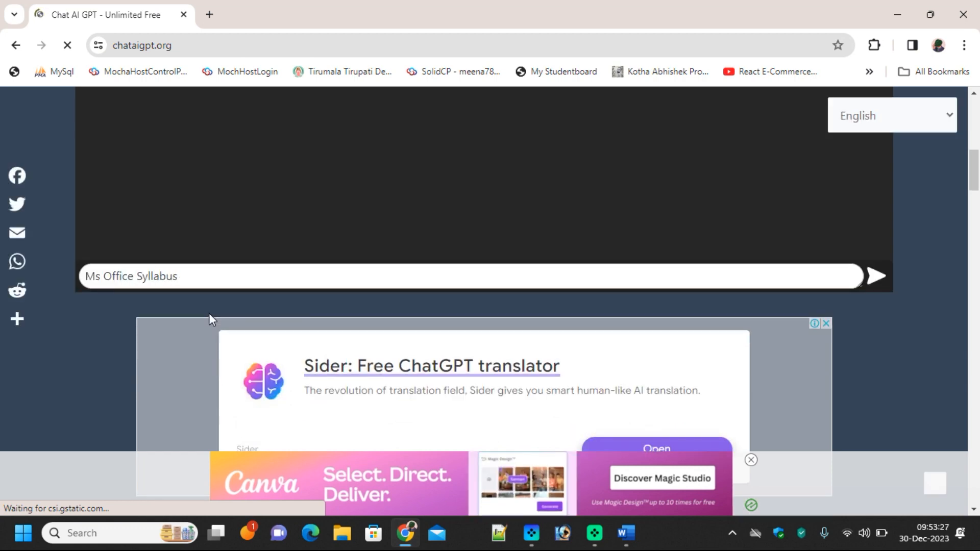
key("Return")
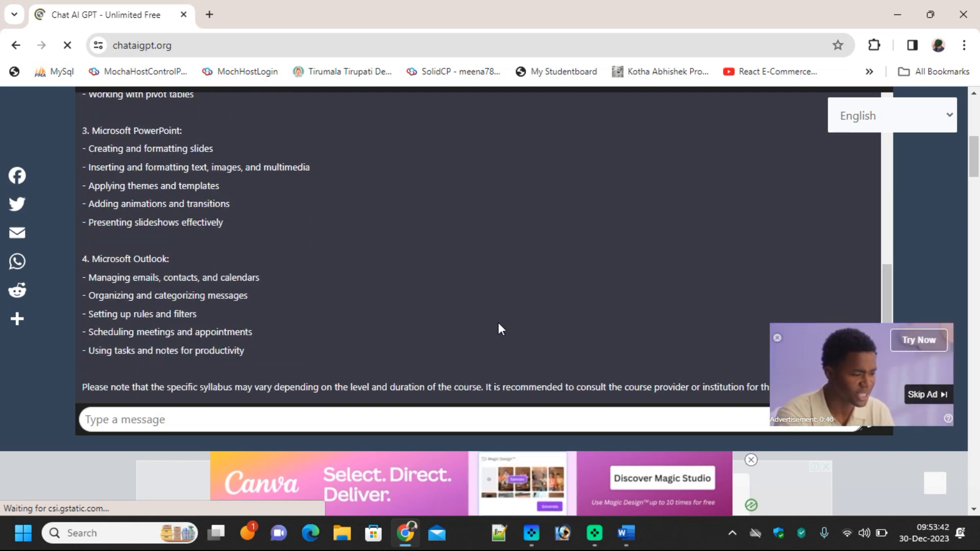
Select the reply's numbered topic list, from Microsoft Word through Outlook
scroll(420, 317, "up", 4)
scroll(420, 311, "up", 3)
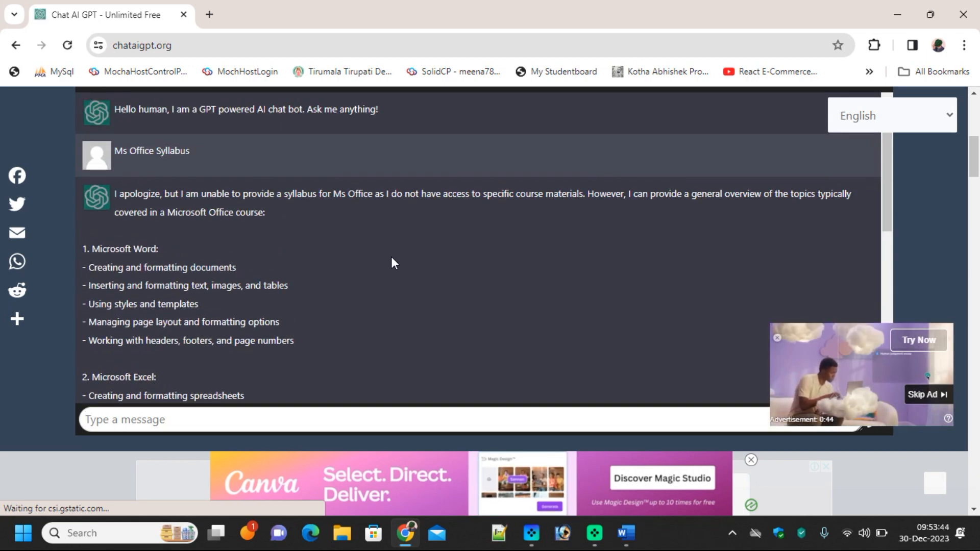
left_click_drag(119, 256, 255, 376)
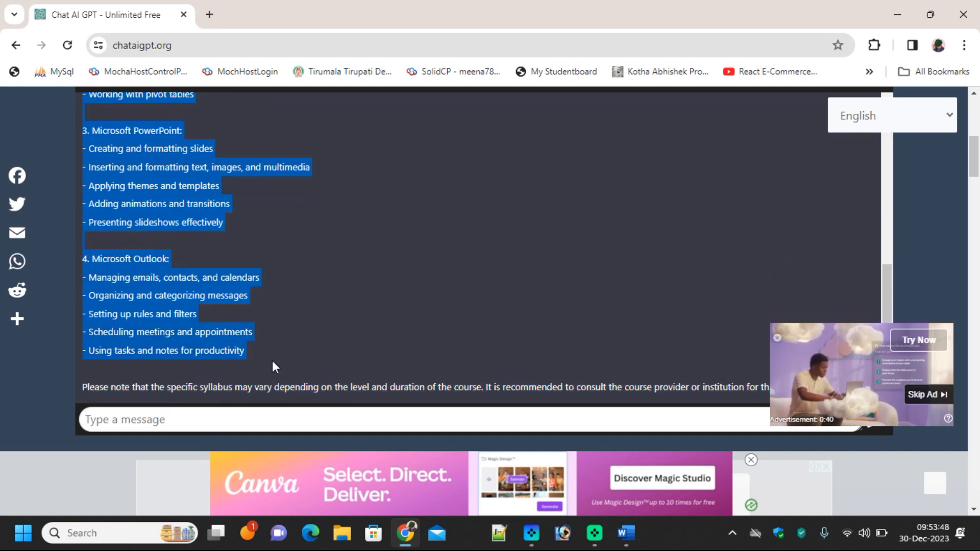
Clear all formatting from the pasted syllabus on page 3, then select the '1. Microsoft Word:' line
left_click(626, 533)
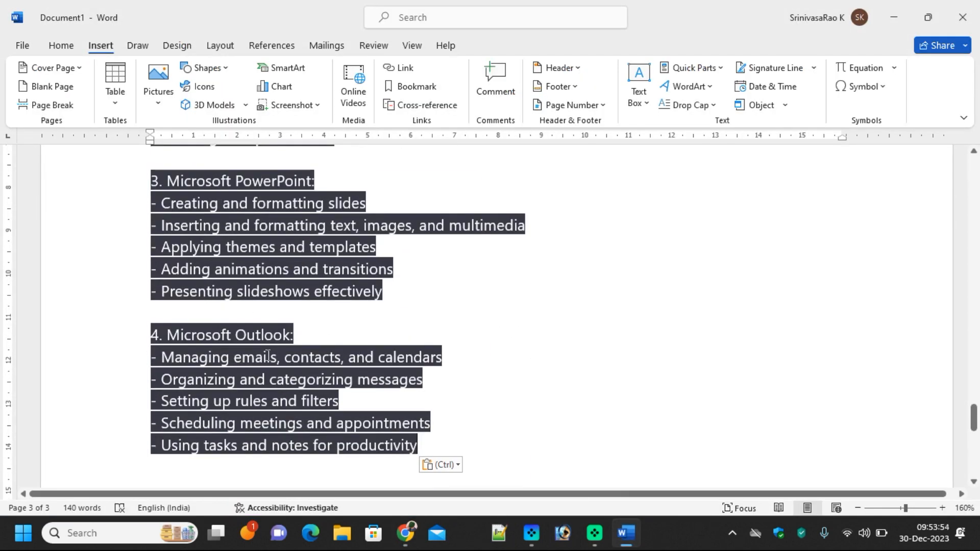
left_click_drag(455, 444, 147, 418)
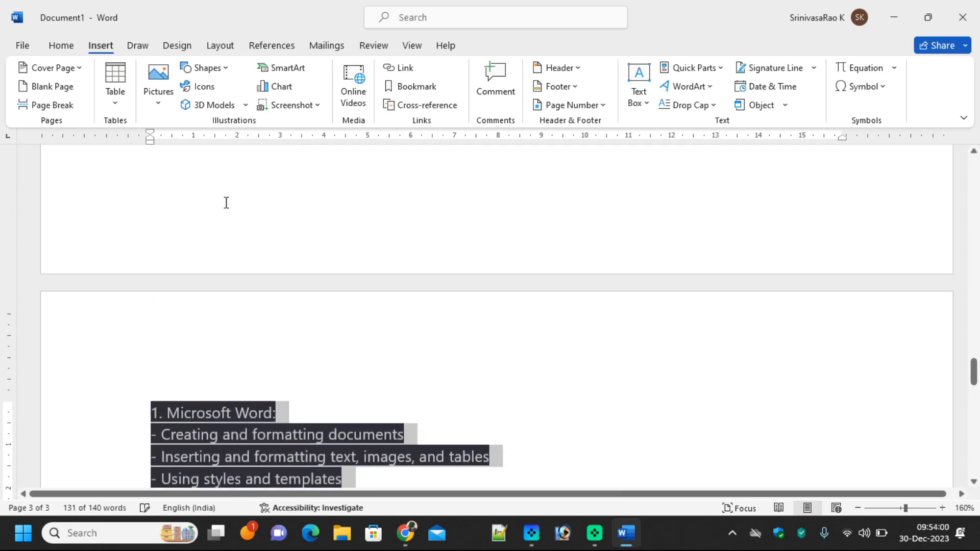
left_click(61, 46)
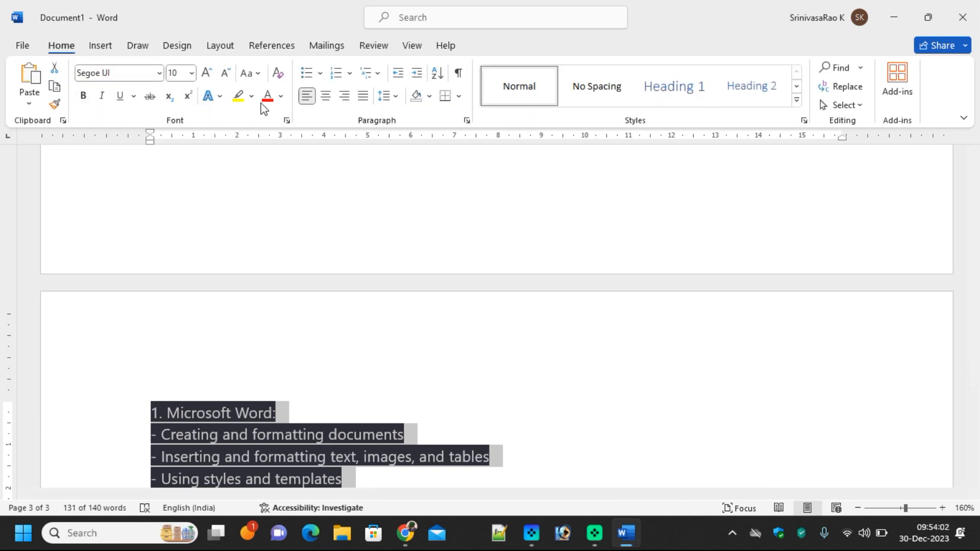
left_click(279, 75)
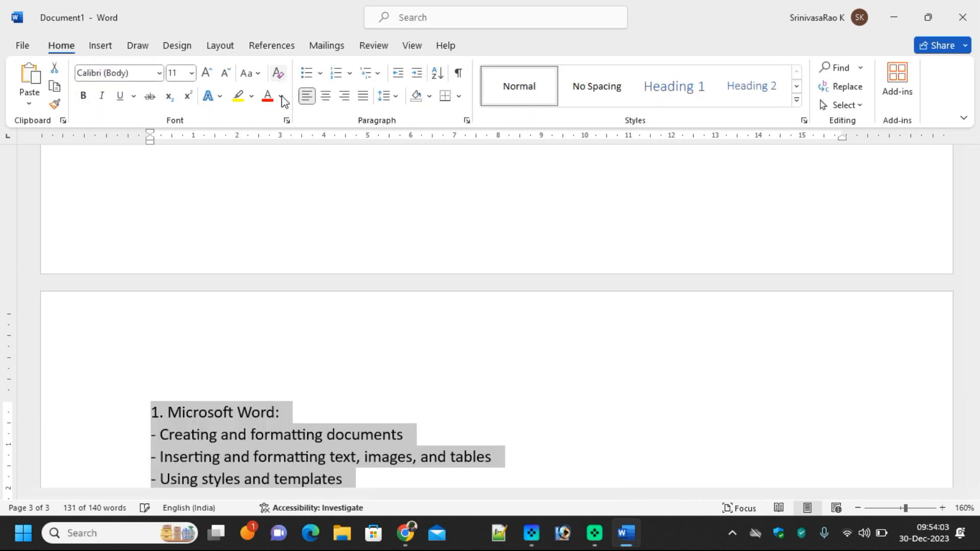
left_click(446, 430)
scroll(454, 418, "down", 3)
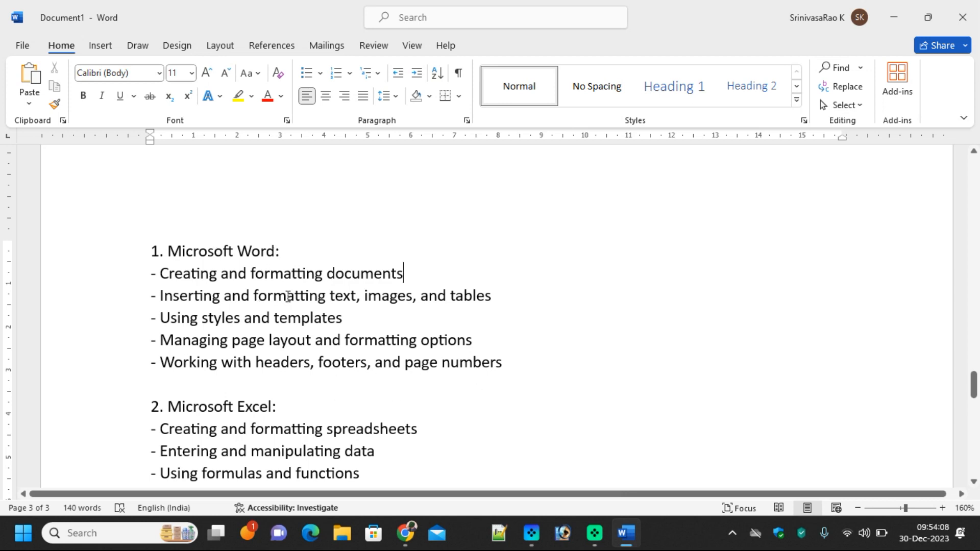
left_click_drag(286, 253, 147, 252)
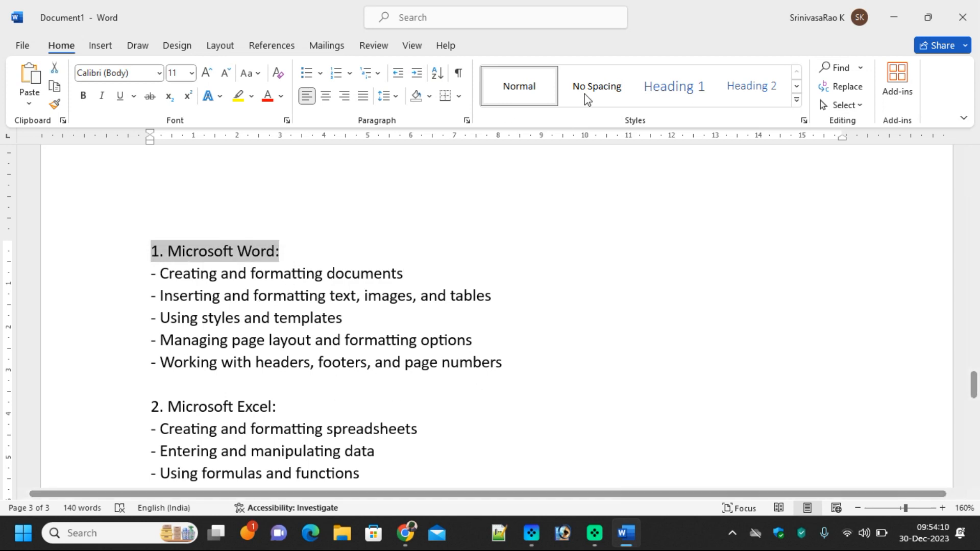
Style the Microsoft Word, Excel, PowerPoint and Outlook title lines as Heading 1
left_click(669, 90)
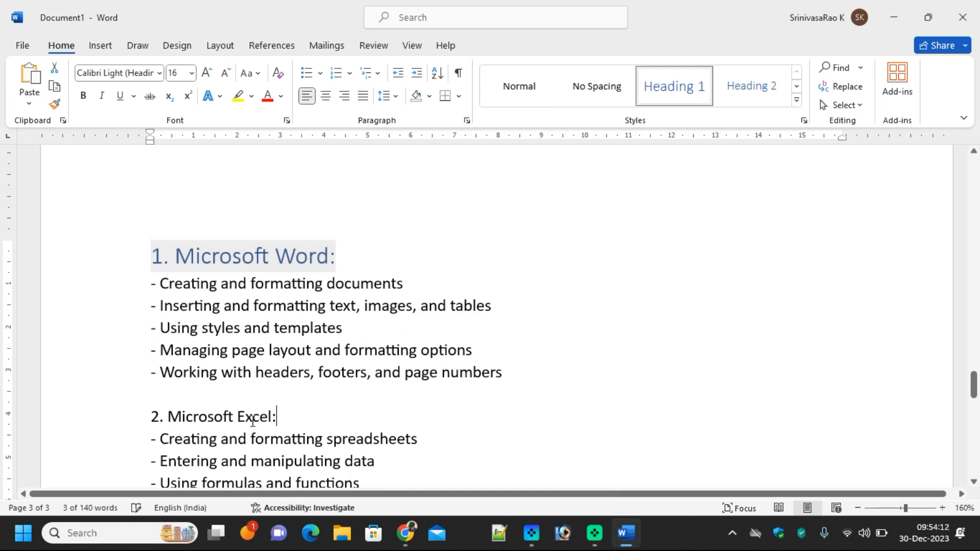
left_click_drag(276, 415, 144, 427)
left_click(677, 97)
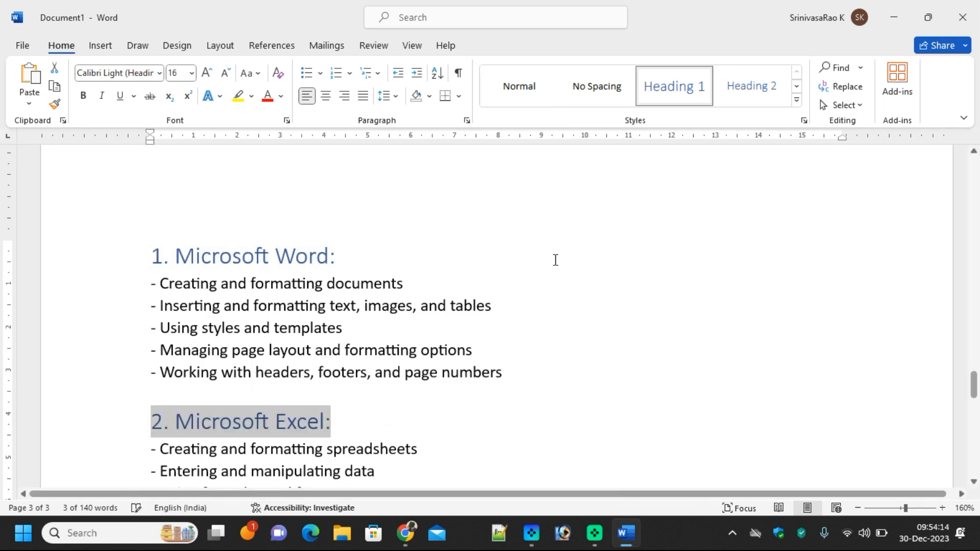
scroll(497, 391, "down", 4)
left_click_drag(328, 335, 124, 339)
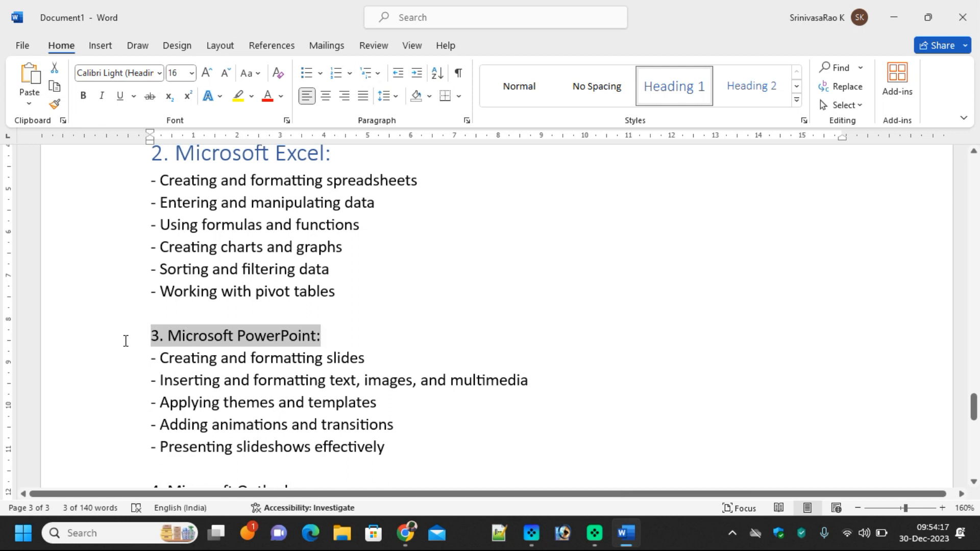
left_click(668, 96)
scroll(367, 415, "down", 2)
left_click_drag(311, 343, 134, 341)
left_click(691, 95)
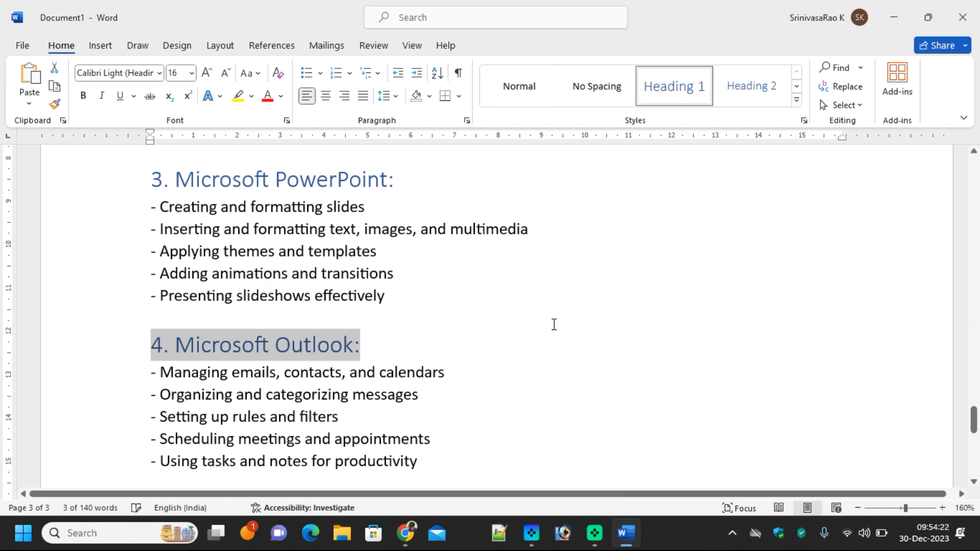
left_click(528, 369)
scroll(527, 367, "down", 4)
scroll(528, 368, "up", 12)
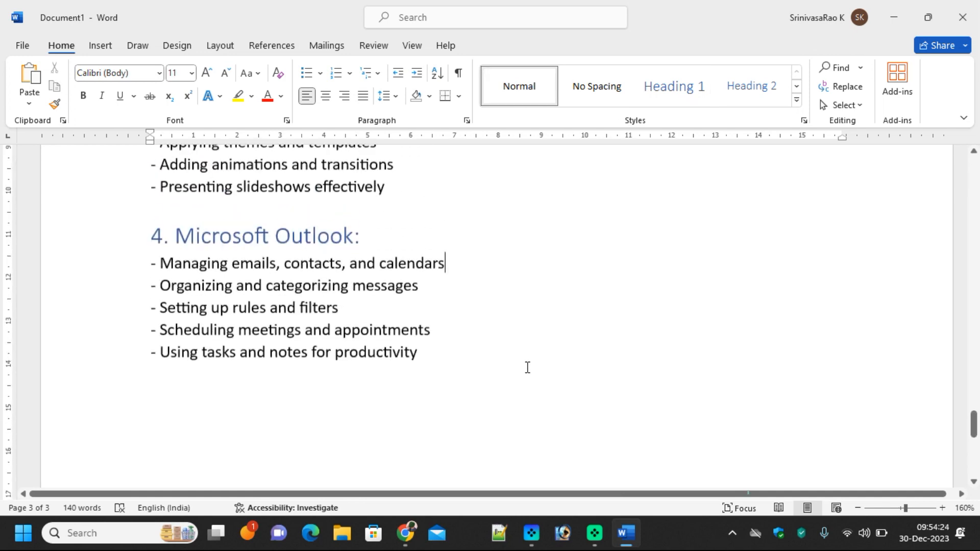
scroll(527, 368, "down", 4)
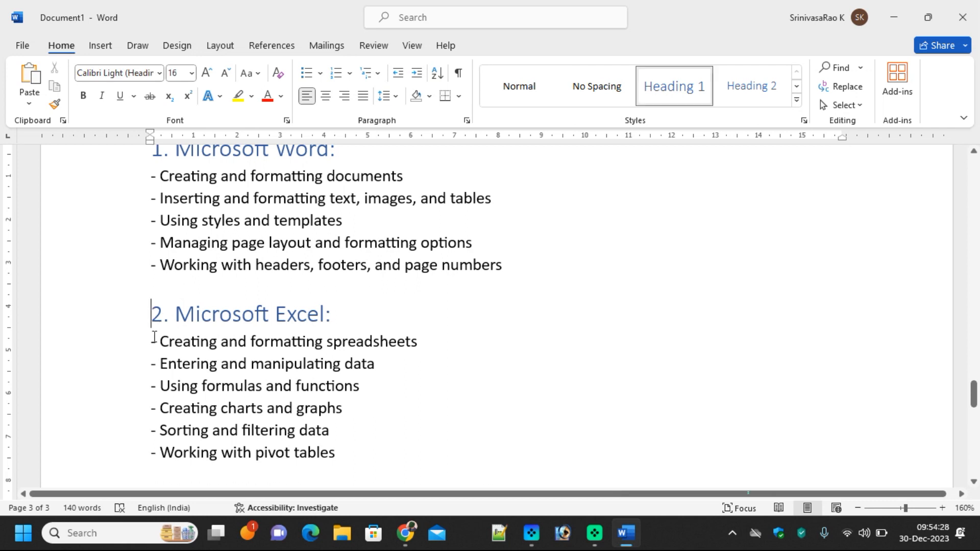
Insert page breaks before the Excel, PowerPoint and Outlook headings
left_click(100, 45)
left_click(53, 105)
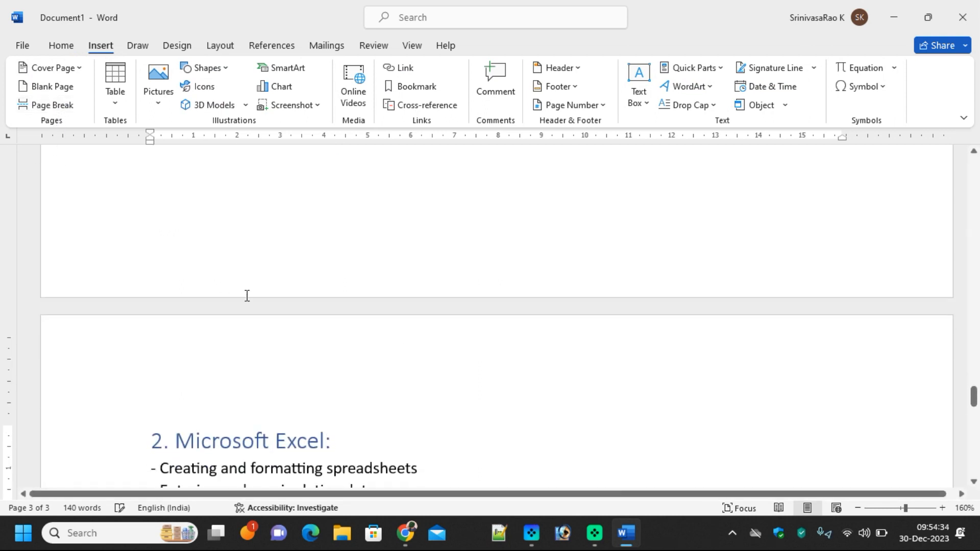
scroll(409, 338, "down", 6)
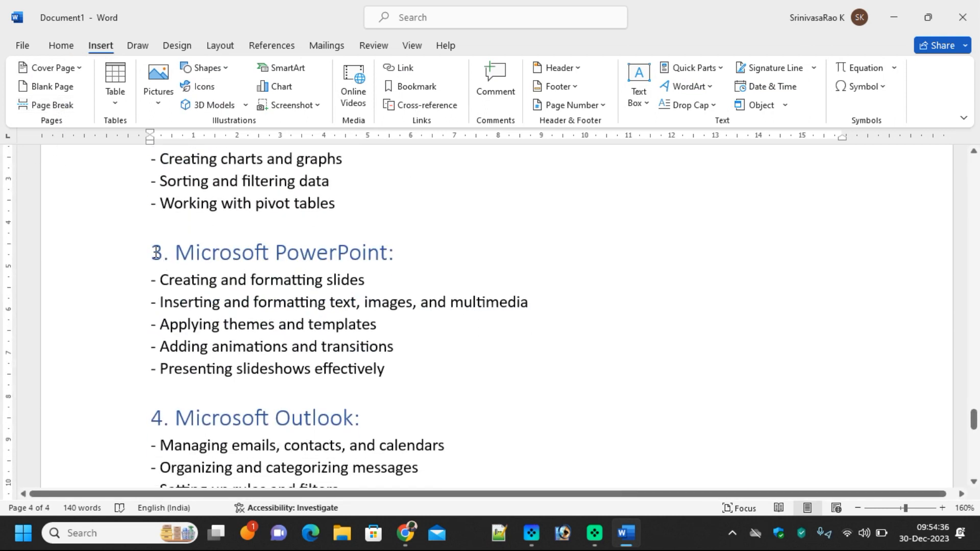
left_click(51, 105)
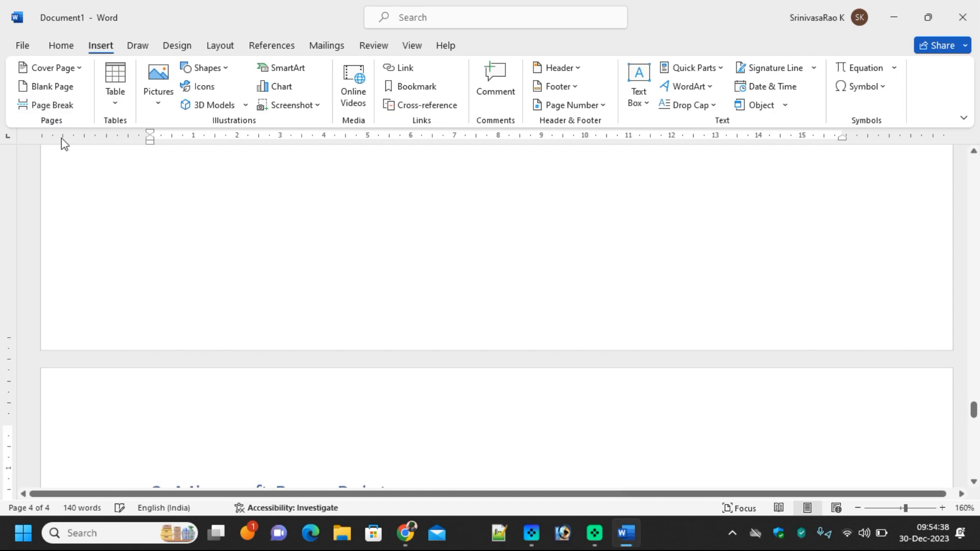
scroll(361, 380, "down", 5)
left_click(157, 286)
left_click(49, 105)
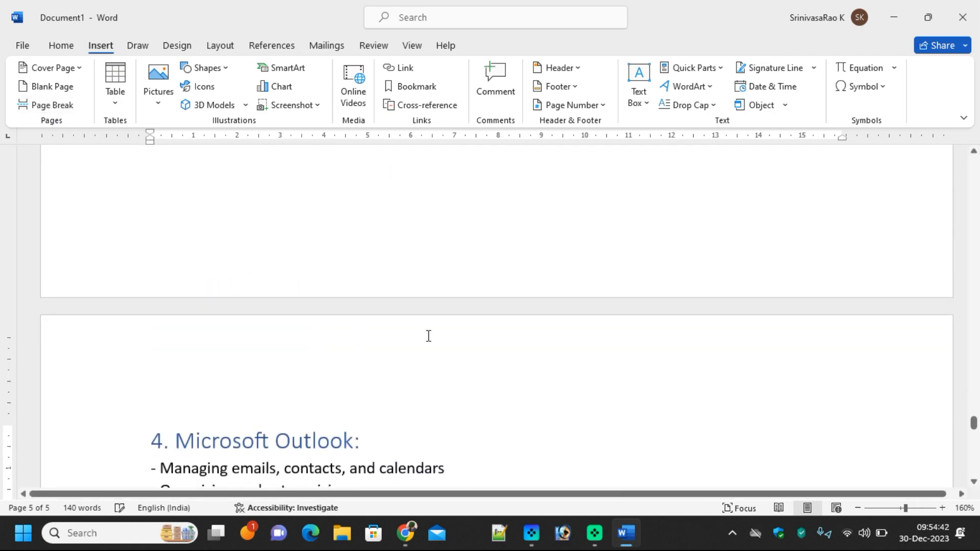
Scroll back through the six pages up to the blue cover page
scroll(416, 412, "down", 6)
scroll(416, 413, "up", 6)
scroll(416, 413, "up", 3)
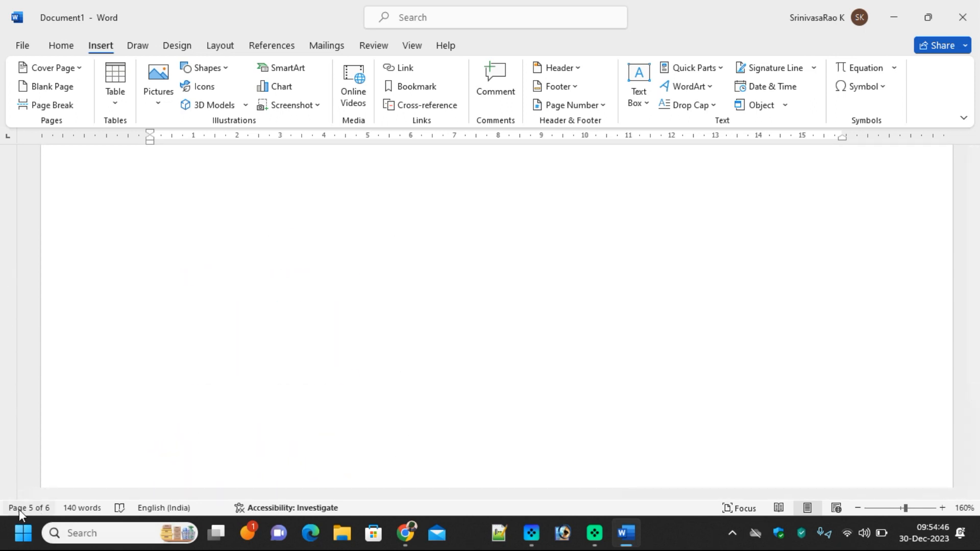
scroll(394, 352, "down", 2)
scroll(393, 352, "up", 15)
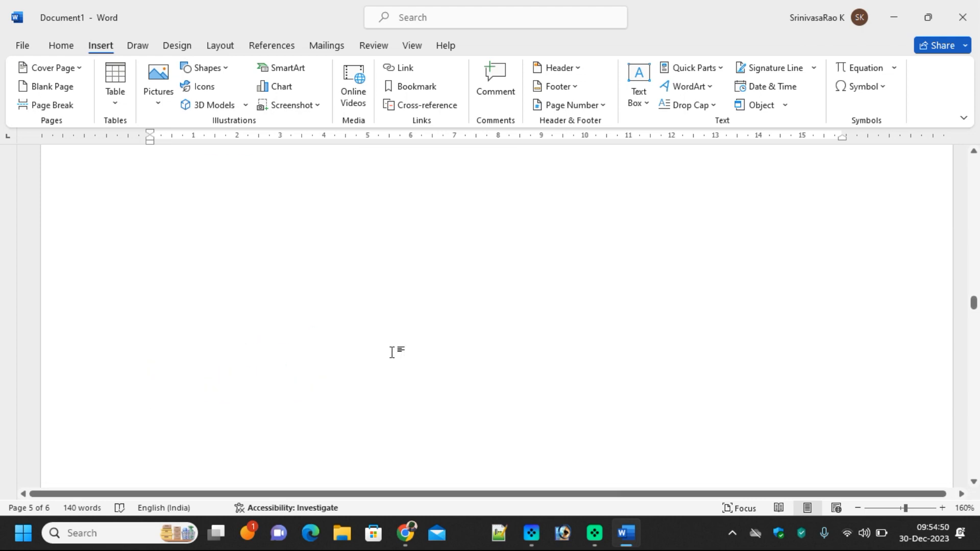
scroll(394, 352, "up", 10)
scroll(393, 353, "up", 2)
scroll(392, 352, "down", 6)
scroll(392, 352, "down", 10)
scroll(396, 353, "up", 10)
scroll(397, 354, "up", 4)
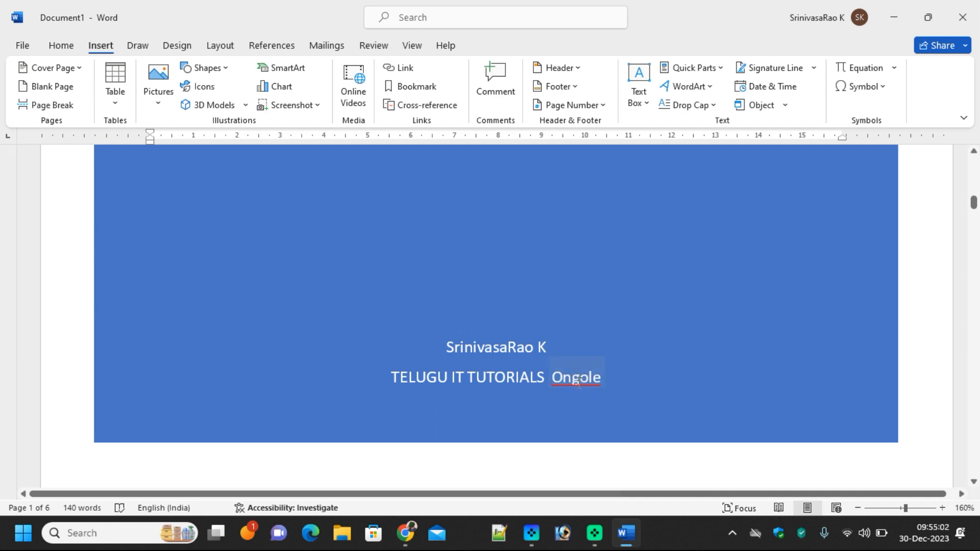
Add the blue cover page's flagged place name to the dictionary, then scroll to page 3
right_click(578, 381)
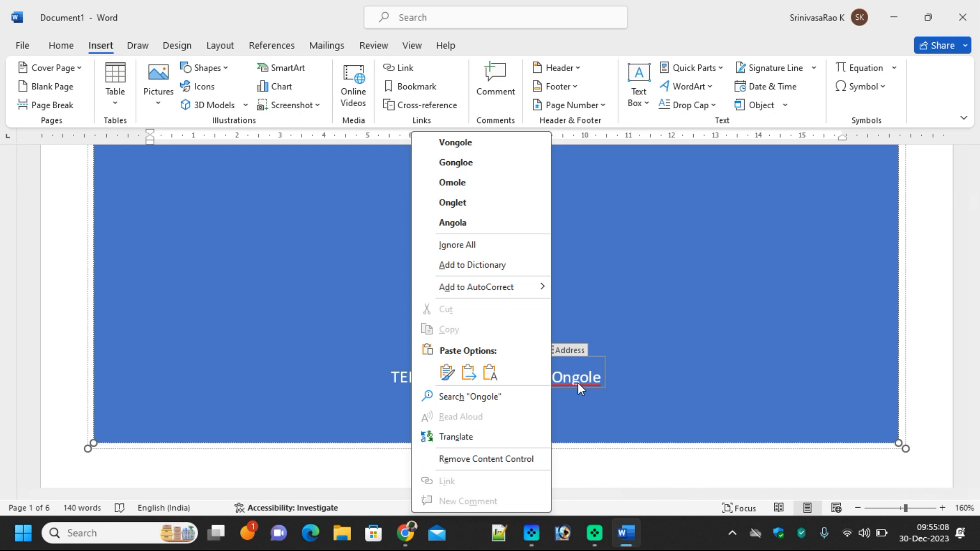
left_click(472, 265)
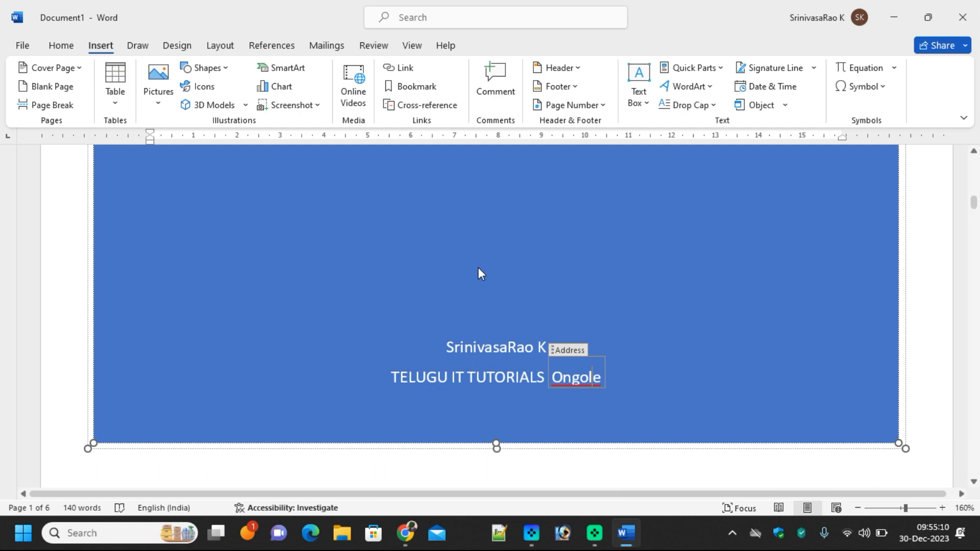
left_click(610, 406)
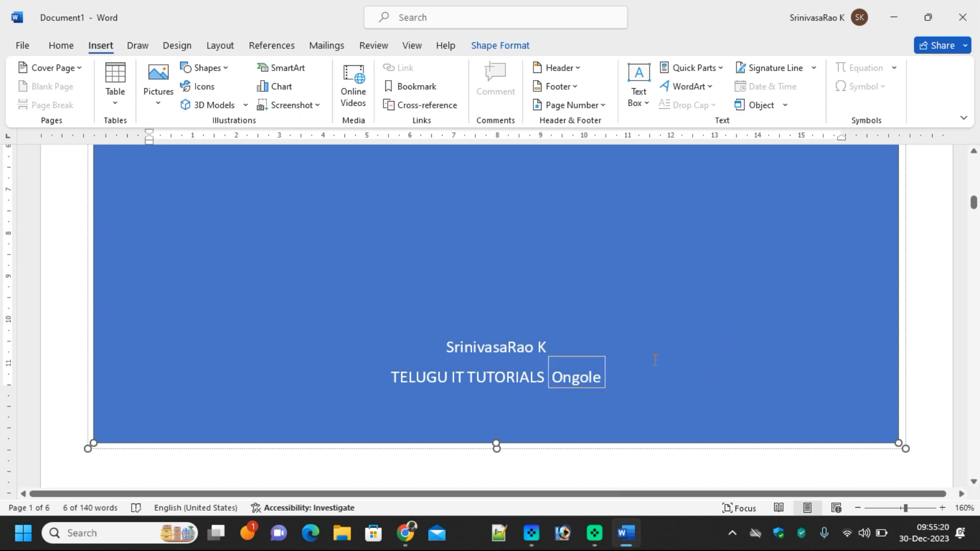
scroll(652, 355, "down", 3)
scroll(434, 377, "down", 3)
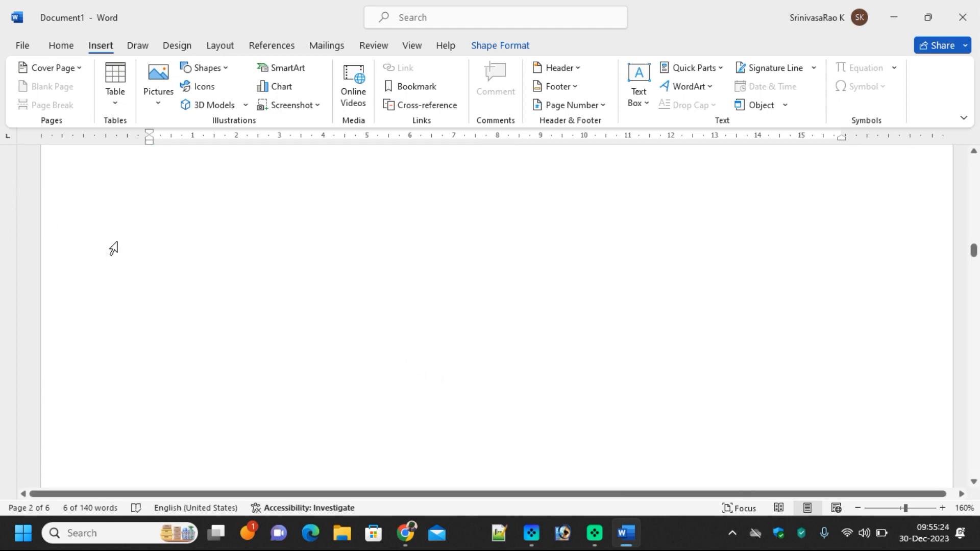
scroll(511, 386, "down", 3)
scroll(511, 387, "down", 6)
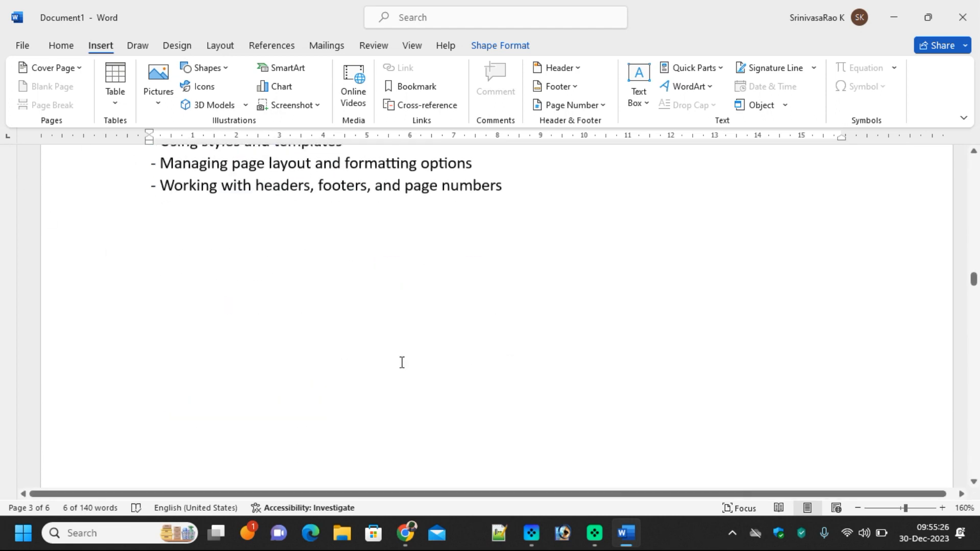
scroll(378, 360, "up", 2)
Insert an empty 2x2 table on the line below the Microsoft Word topic list
left_click(260, 369)
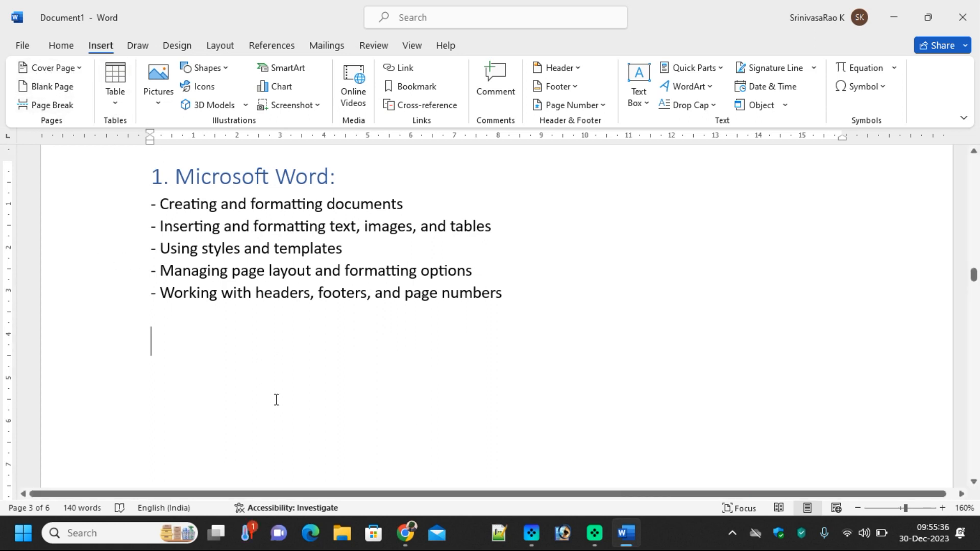
left_click(116, 107)
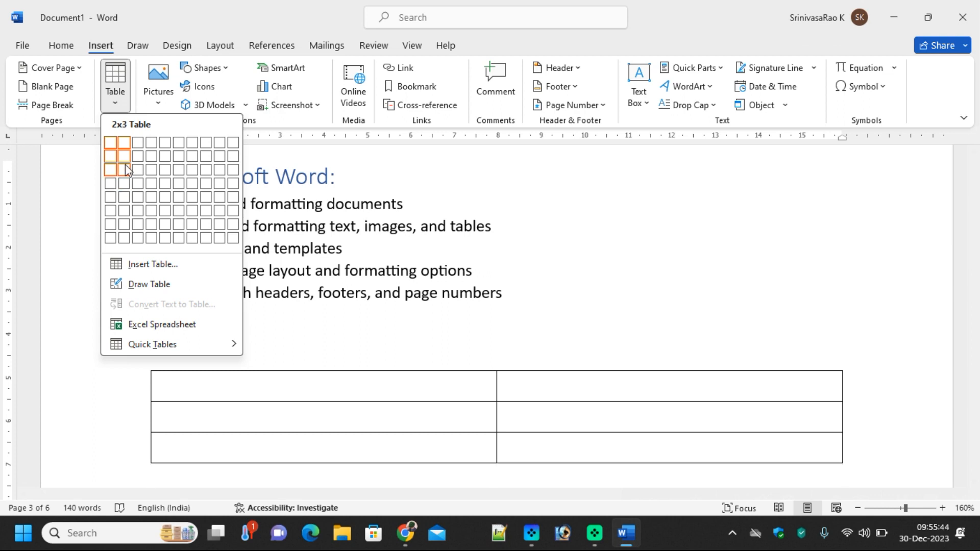
left_click(125, 160)
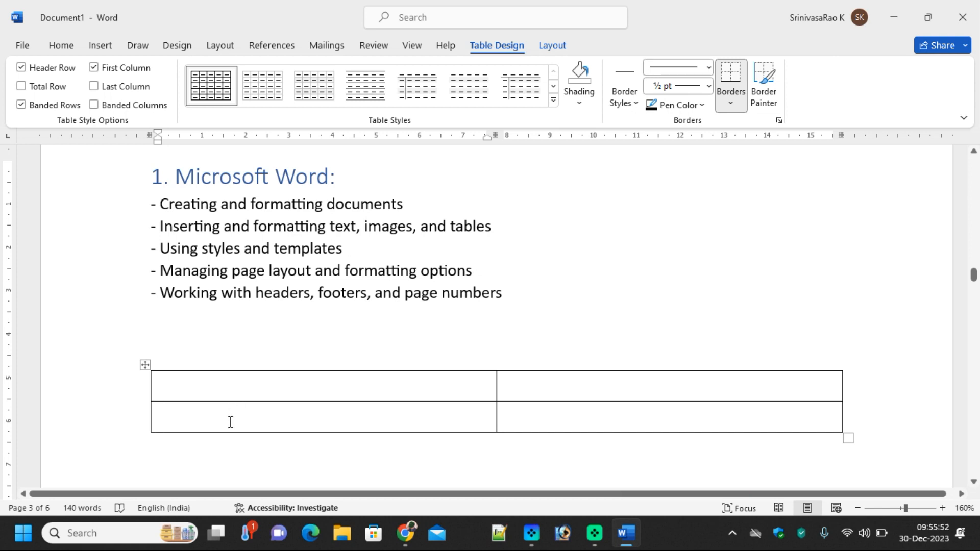
Enter table rows Home 2, Insert 3 and Draw 1
type("HOme")
key("BackSpace")
key("BackSpace")
key("BackSpace")
type("ome")
key("Tab")
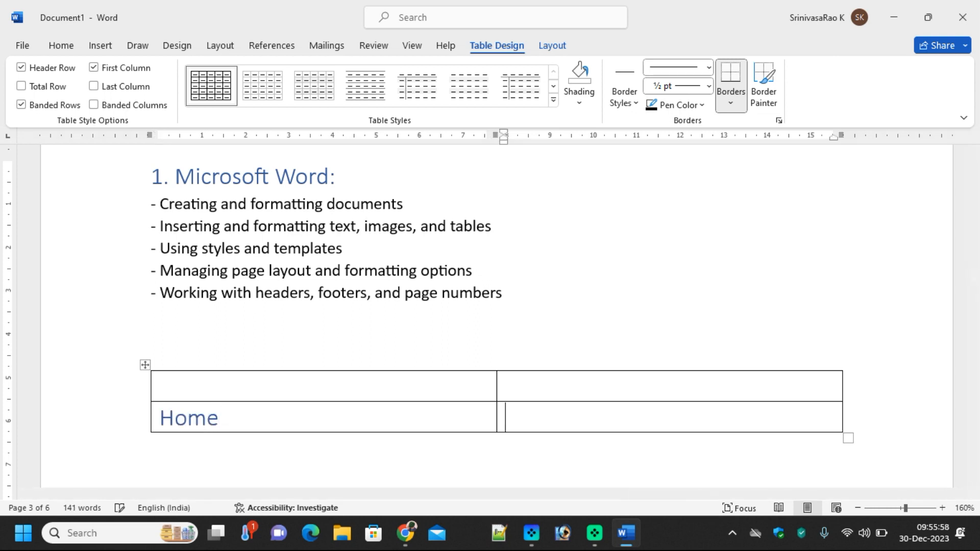
type("2")
key("Tab")
type("Insert")
key("Tab")
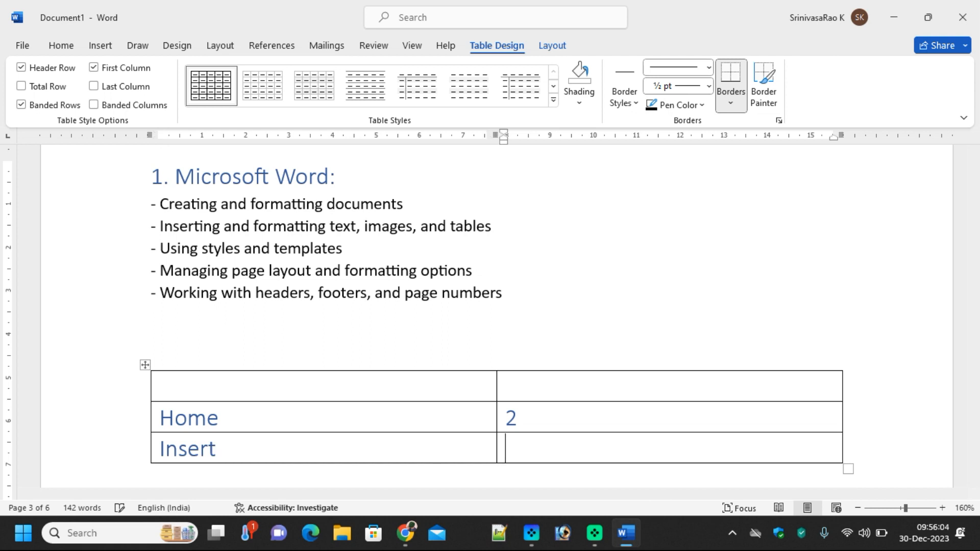
type("3")
key("Tab")
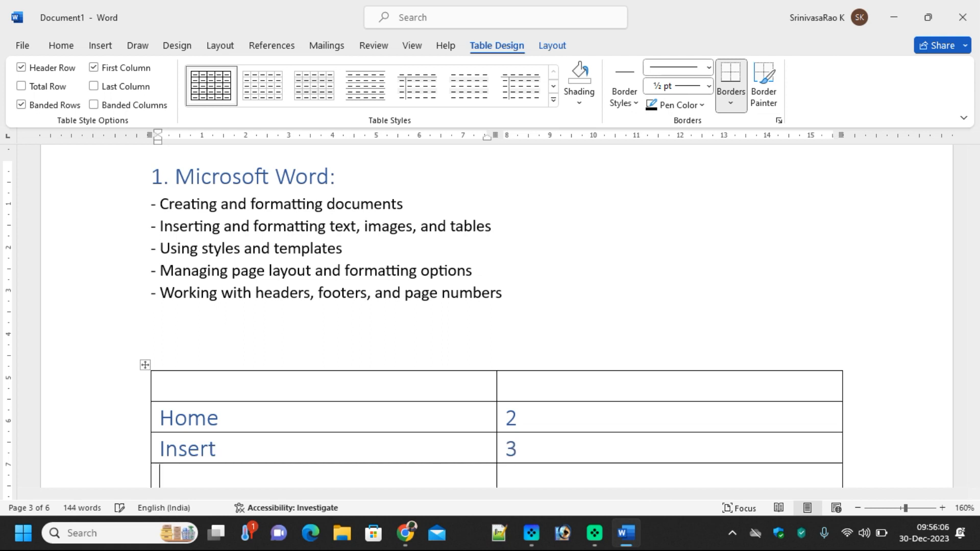
type("Draw")
key("Tab")
type("1")
Add rows Design 1 and Layout 2 to the table
scroll(420, 397, "down", 2)
key("Tab")
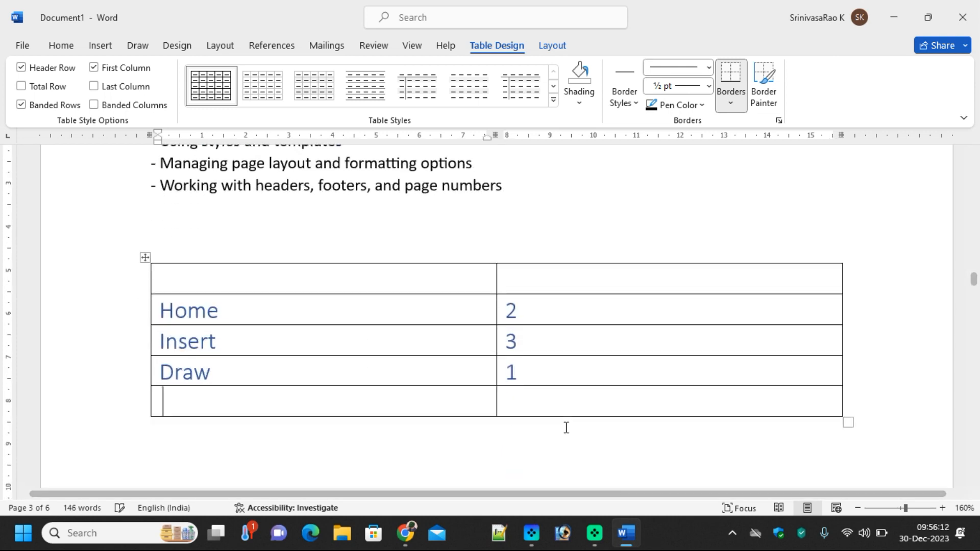
type("Design")
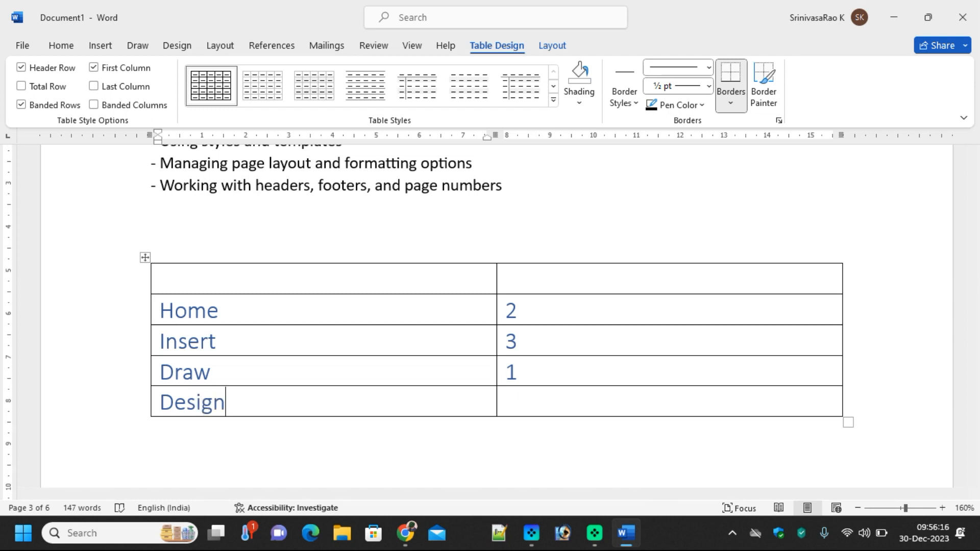
key("Tab")
type("1")
key("Tab")
type("Layout")
key("Tab")
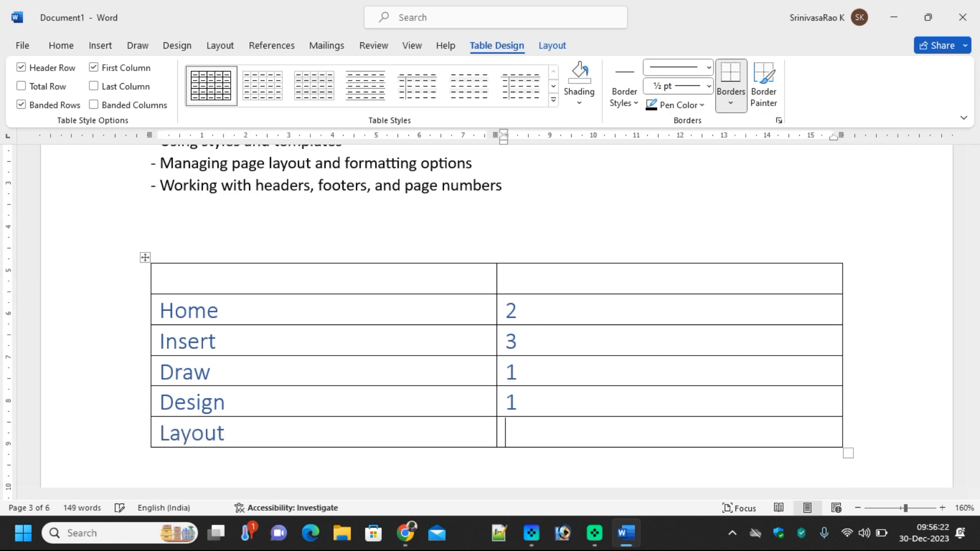
type("2")
Type the header cells 'Topic' and 'No of Hours'
left_click(282, 283)
type("Tpic")
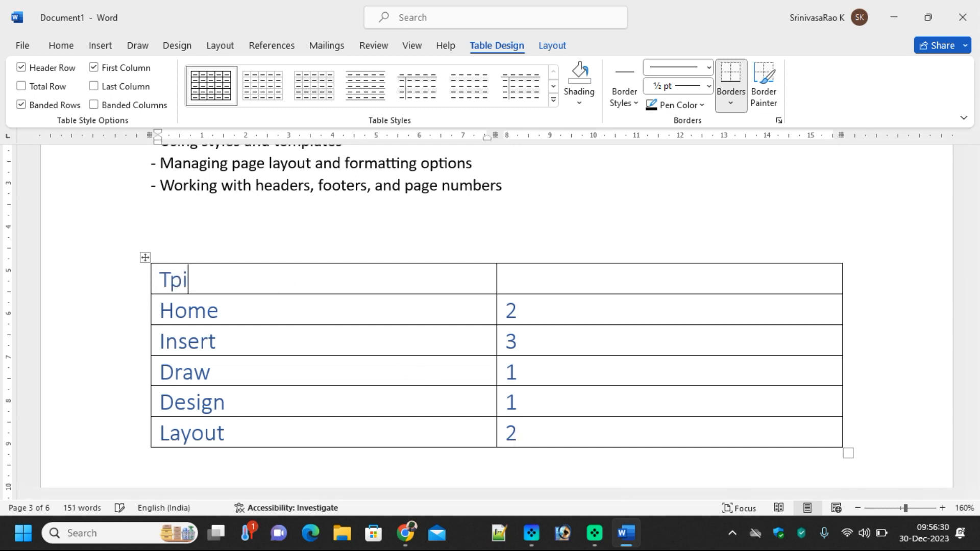
key("BackSpace")
key("BackSpace")
key("BackSpace")
type("opic")
key("Tab")
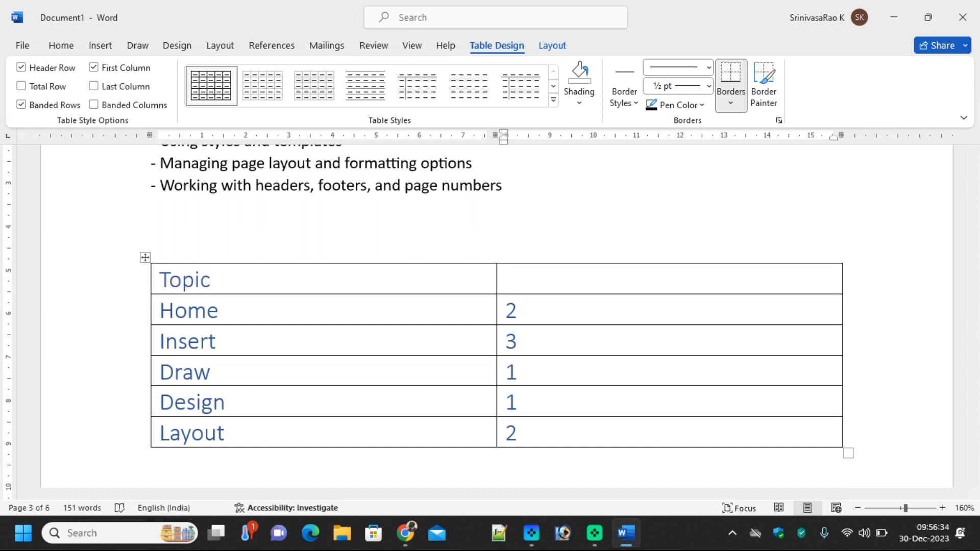
type("No of ")
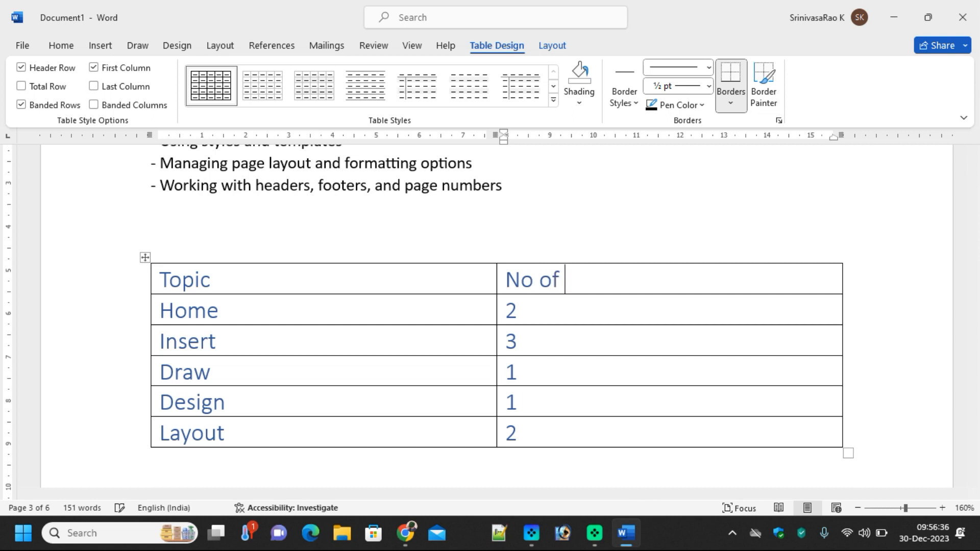
type("Hourse")
Correct the heading to 'No of Hours' and shade the header row light blue
key("BackSpace")
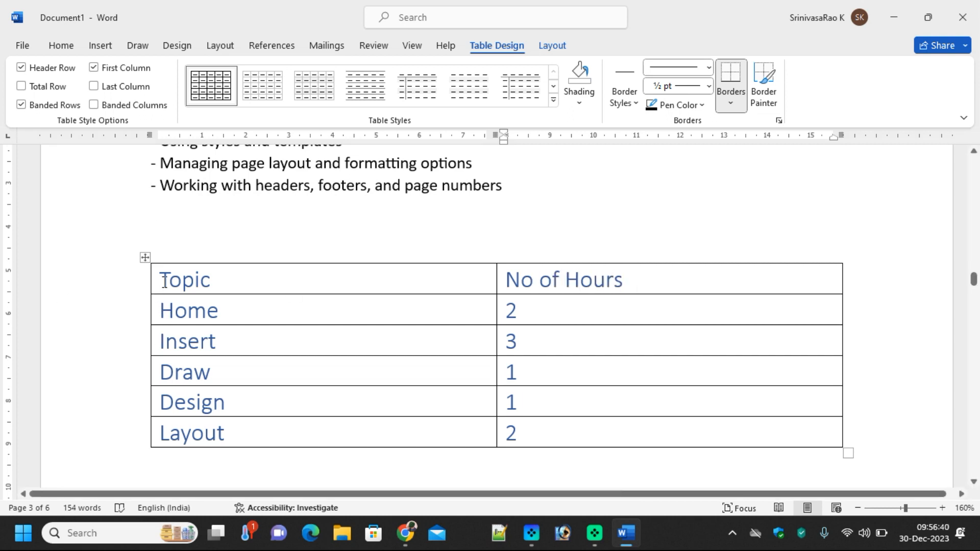
left_click_drag(164, 281, 646, 281)
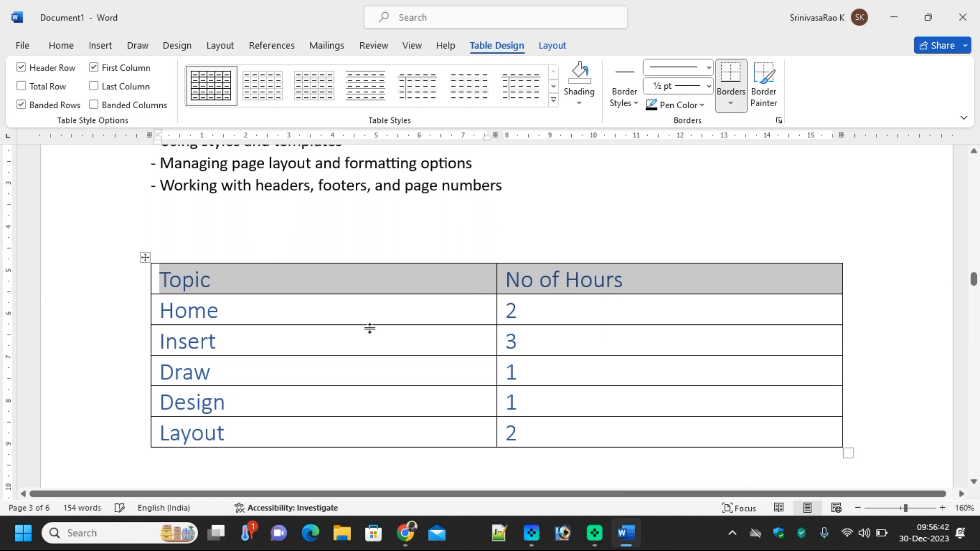
left_click(64, 47)
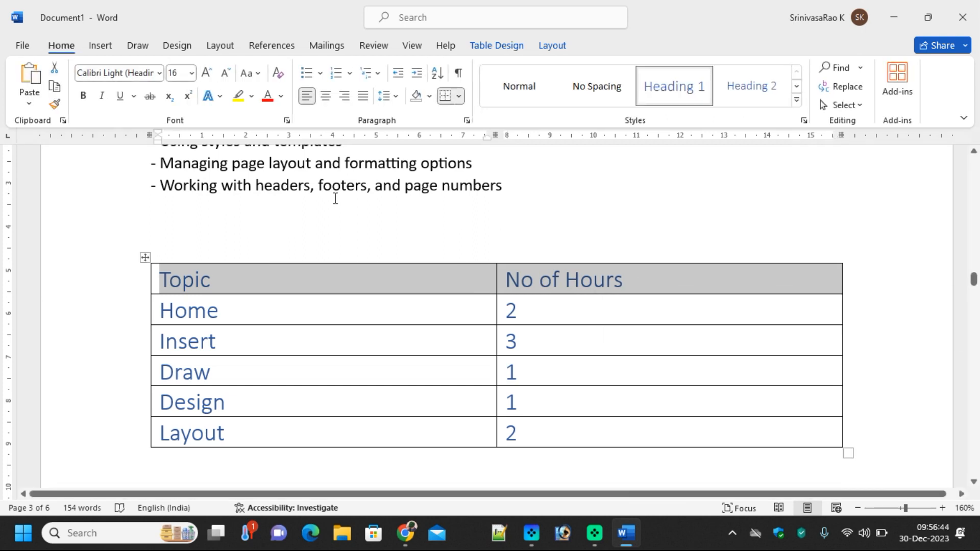
left_click(429, 96)
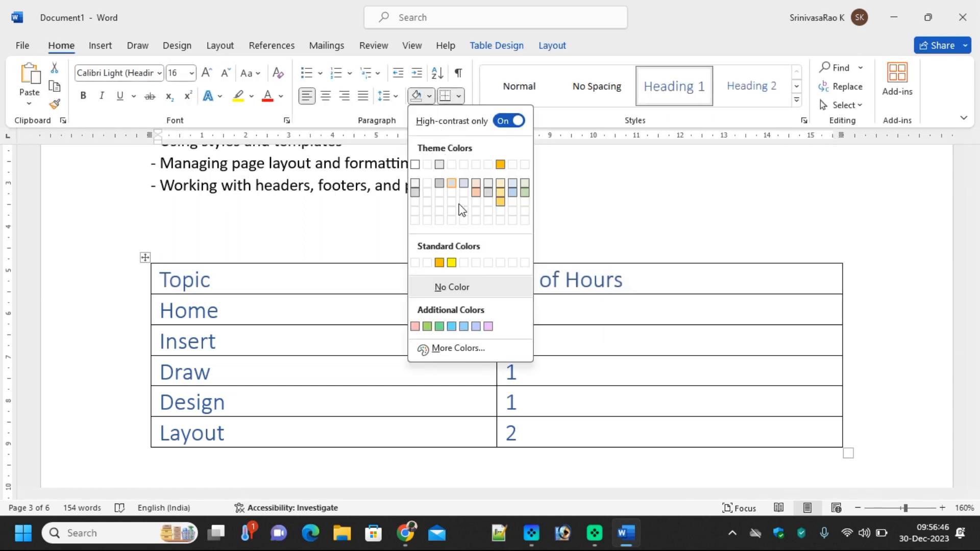
left_click(456, 327)
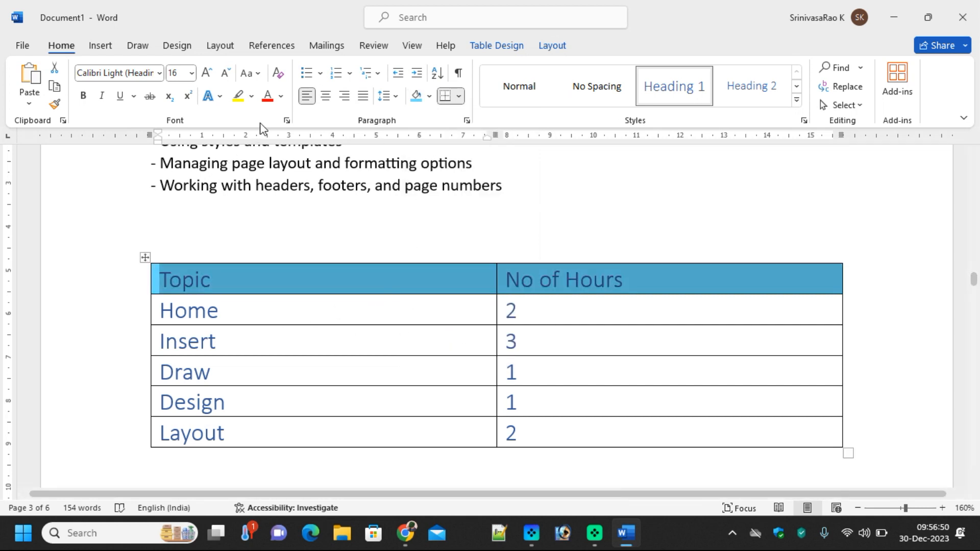
Make the Topic / No of Hours header text red
left_click(281, 97)
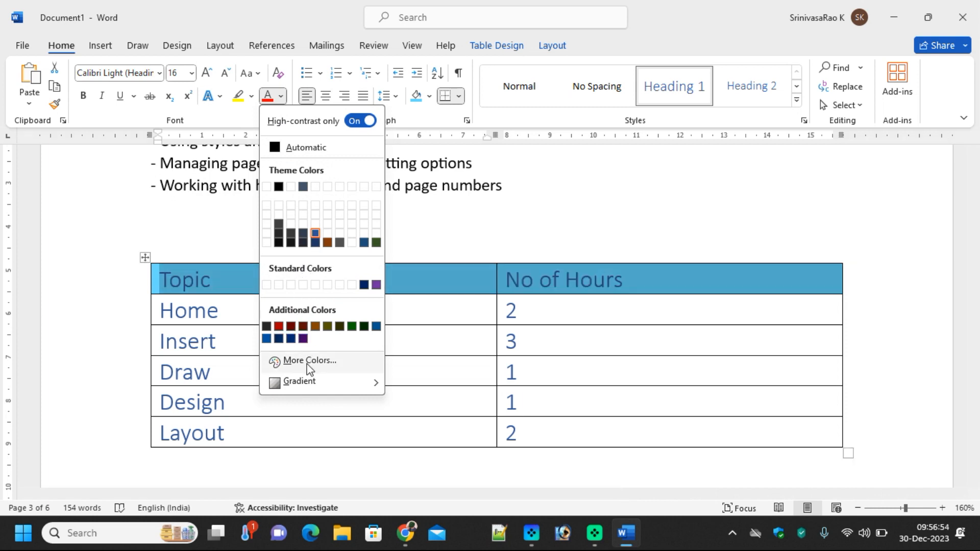
left_click(359, 122)
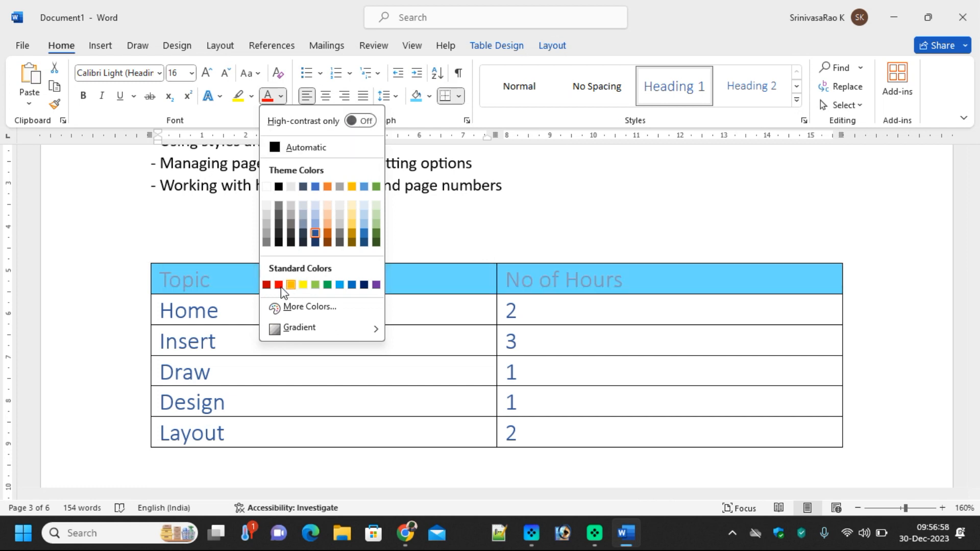
left_click(279, 285)
left_click(571, 311)
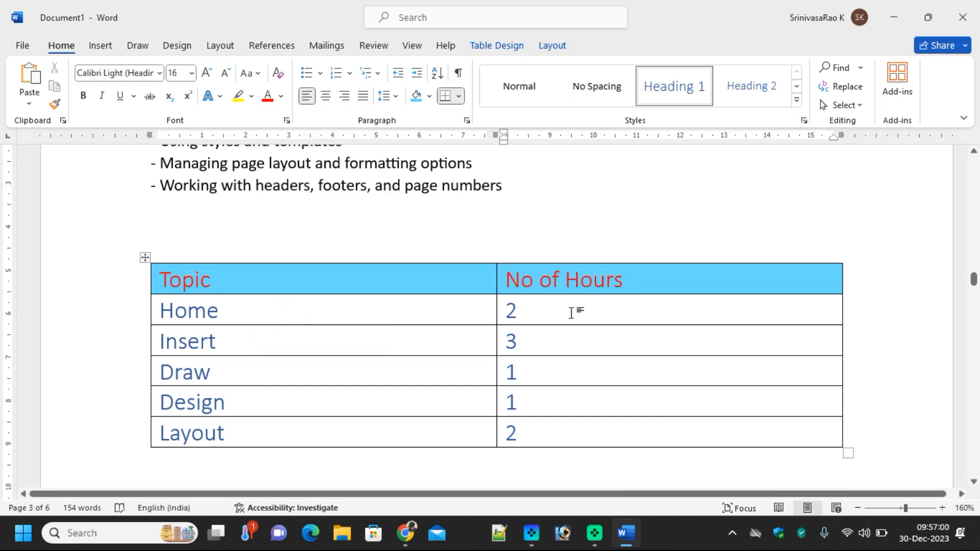
scroll(534, 408, "down", 2)
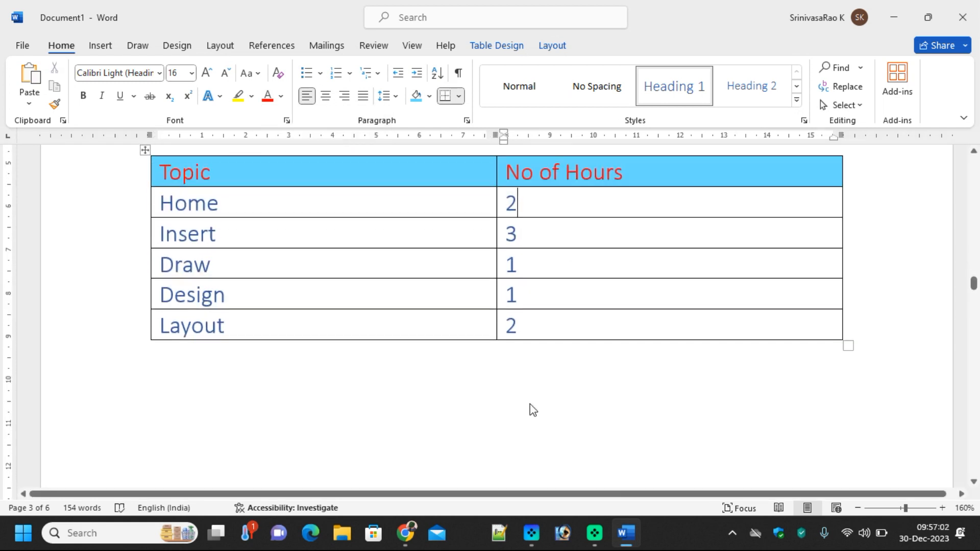
scroll(526, 406, "up", 1)
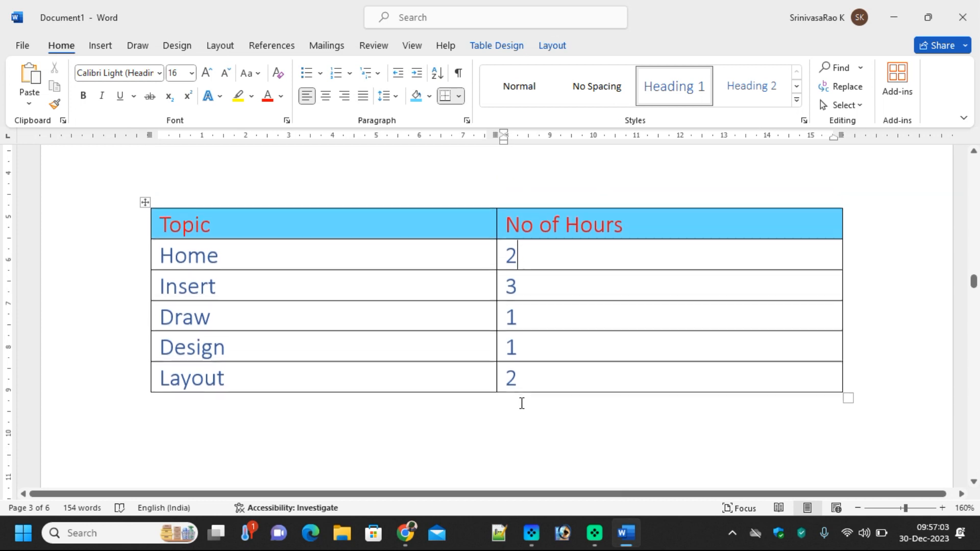
Insert the Tabular List quick table (ITEM/NEEDED, Books through Scissors) below the Excel topics
left_click(100, 45)
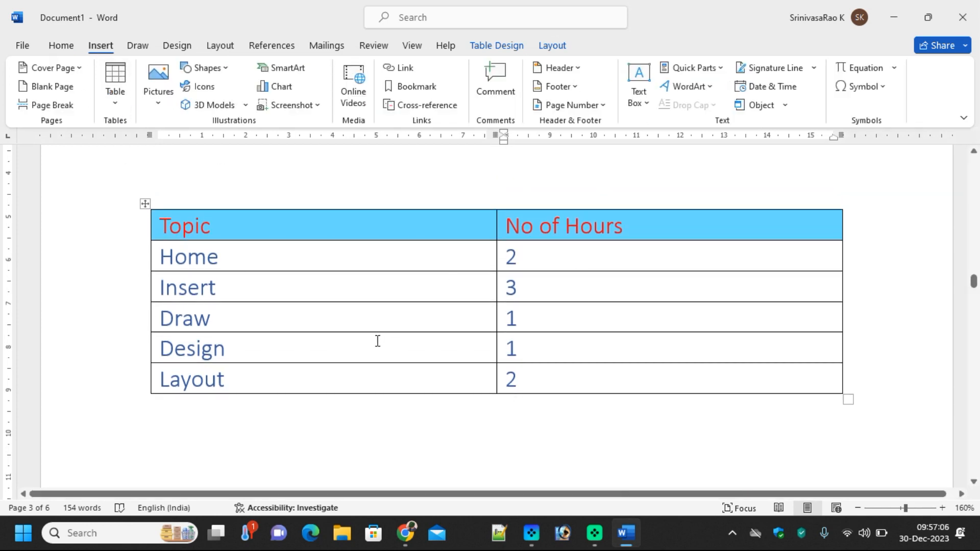
scroll(377, 342, "down", 10)
scroll(363, 358, "down", 6)
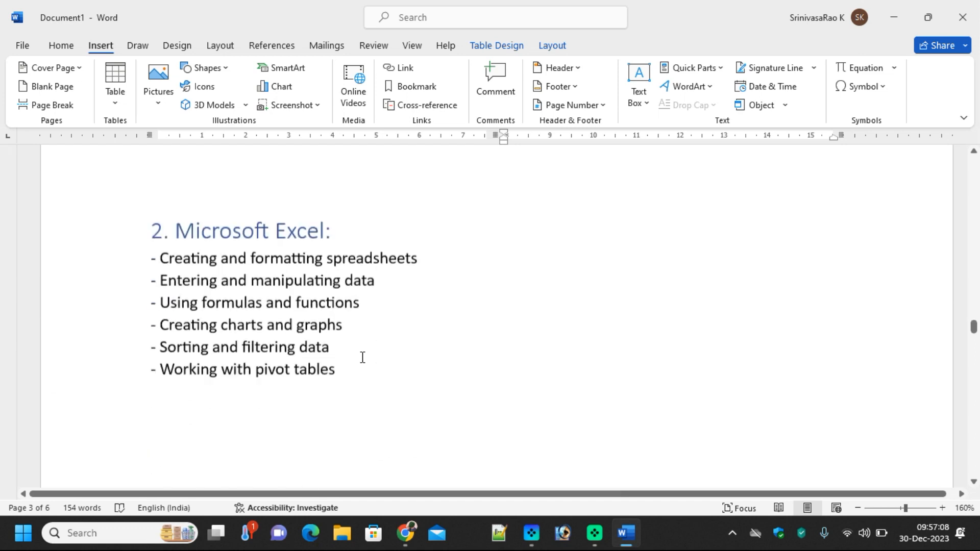
left_click(186, 357)
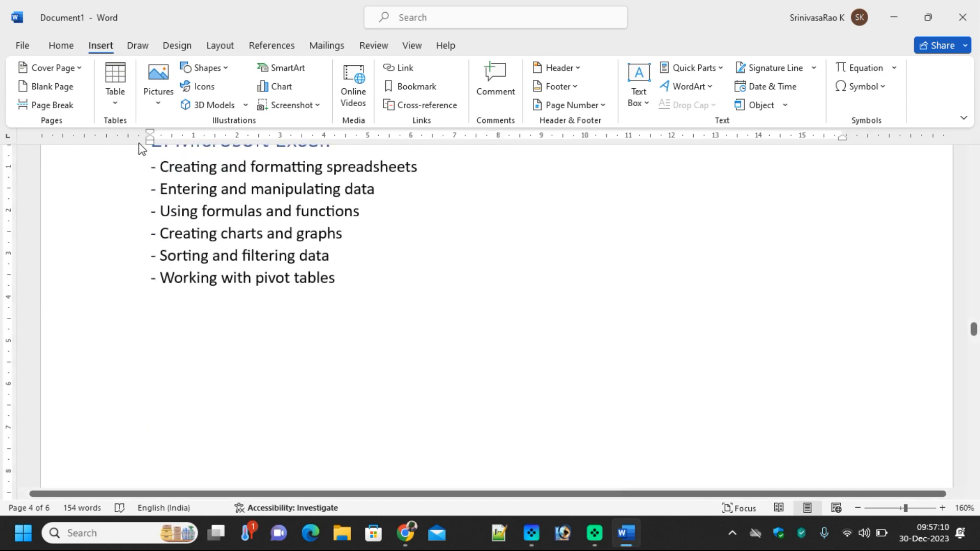
left_click(117, 105)
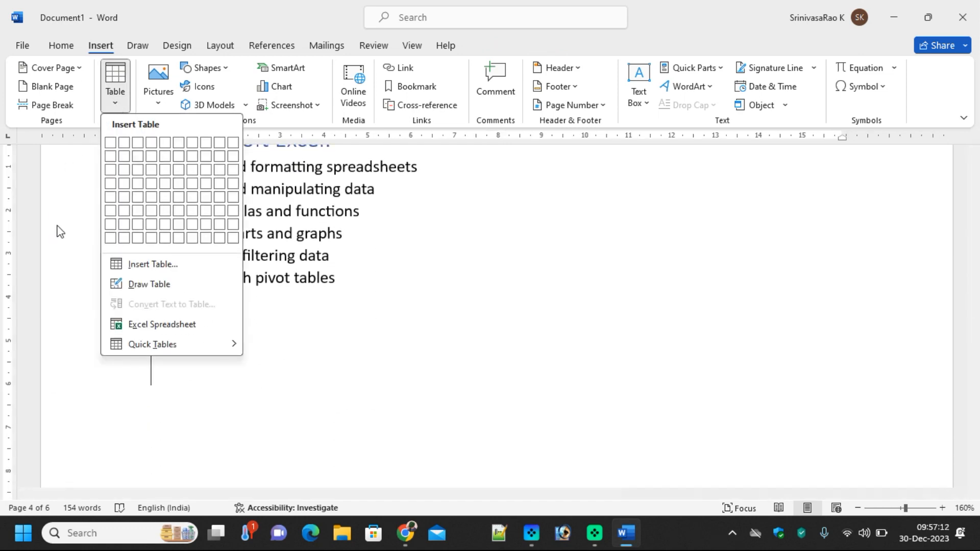
mouse_move(196, 344)
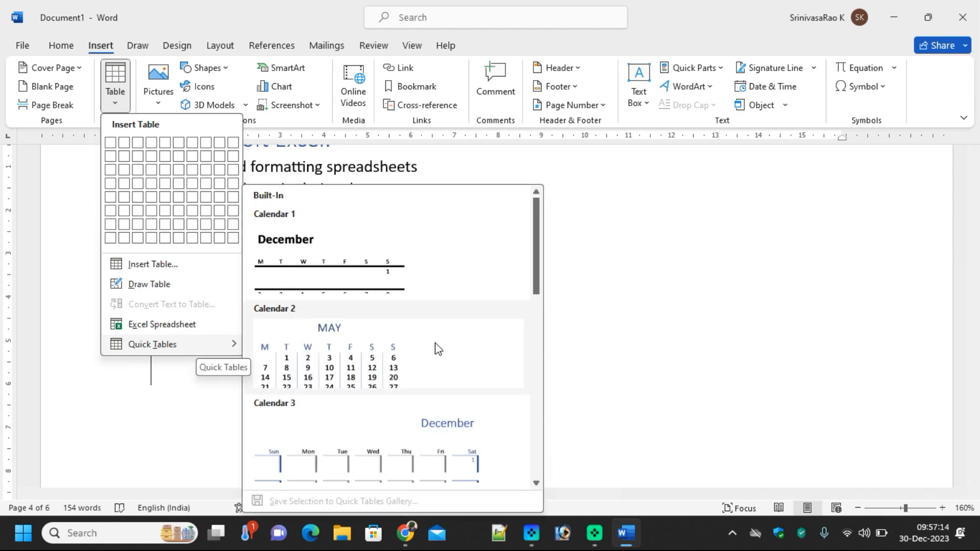
scroll(410, 335, "down", 6)
scroll(382, 345, "up", 3)
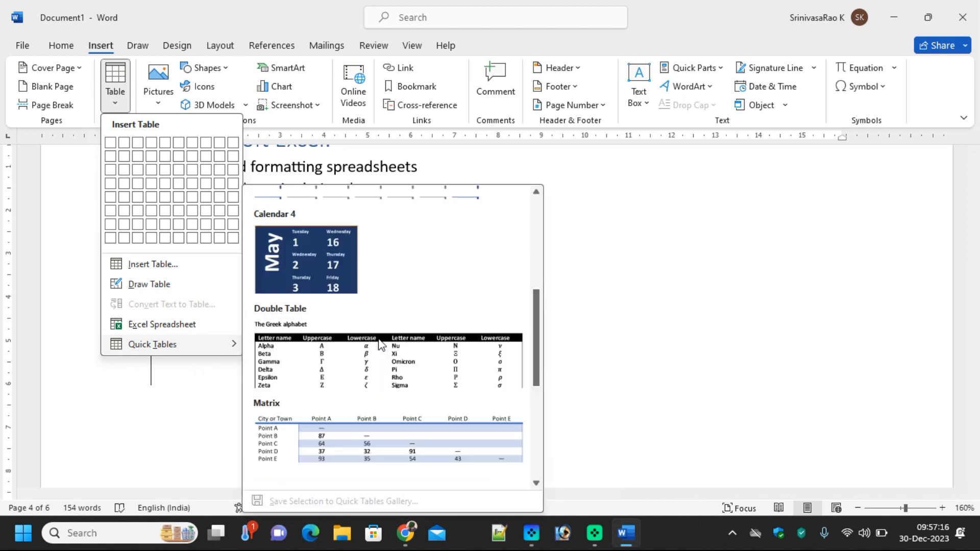
left_click_drag(534, 342, 539, 399)
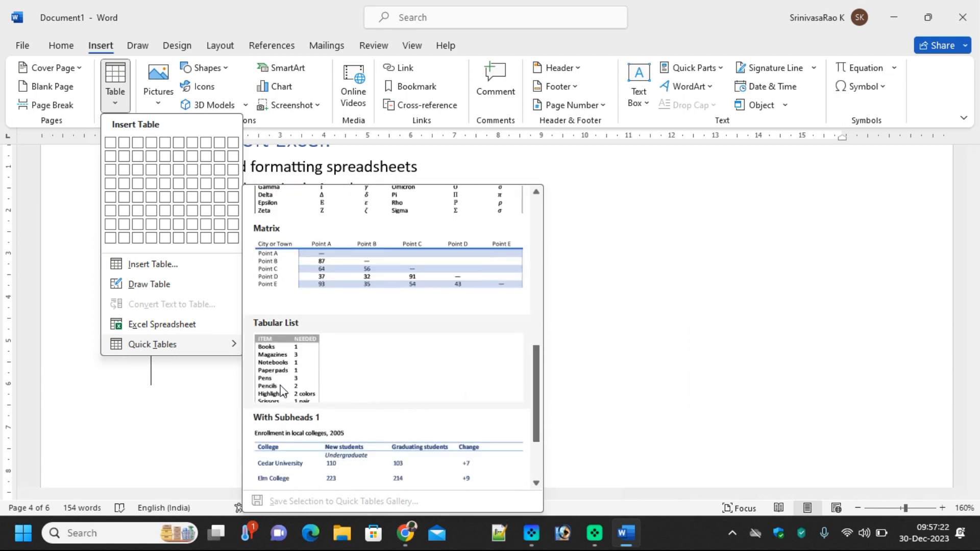
left_click(277, 372)
scroll(383, 375, "down", 2)
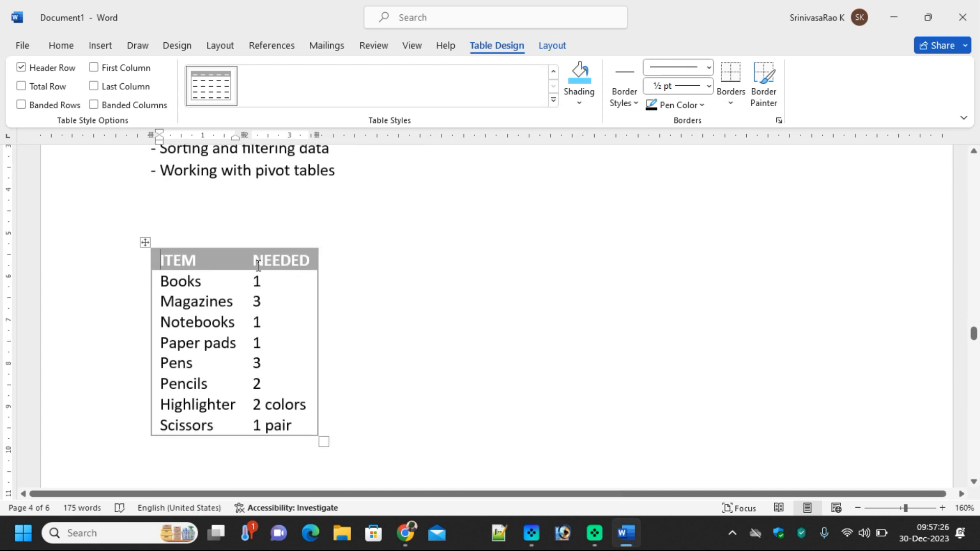
Append rows Erasers 10 and Spiral Books 10 below Scissors 1 pair
left_click(295, 426)
key("Tab")
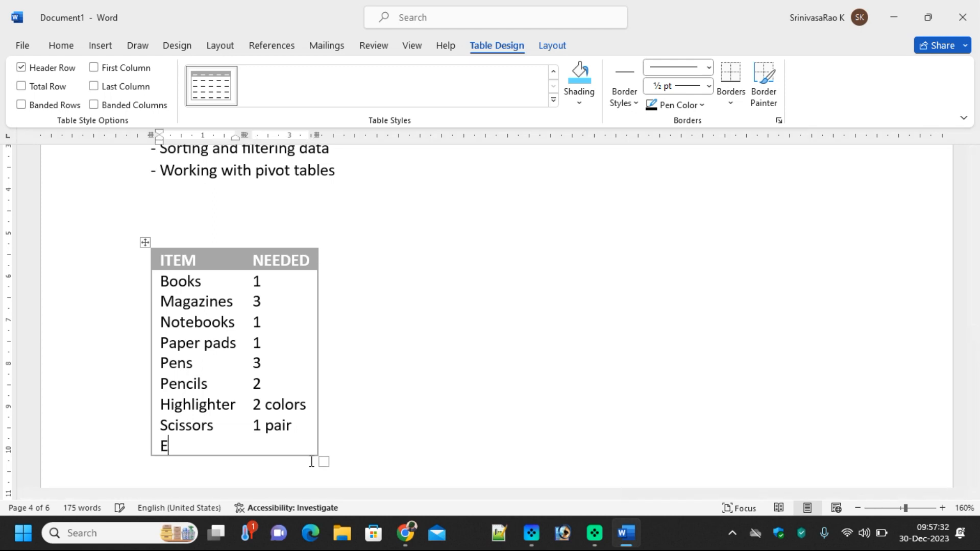
key("Tab")
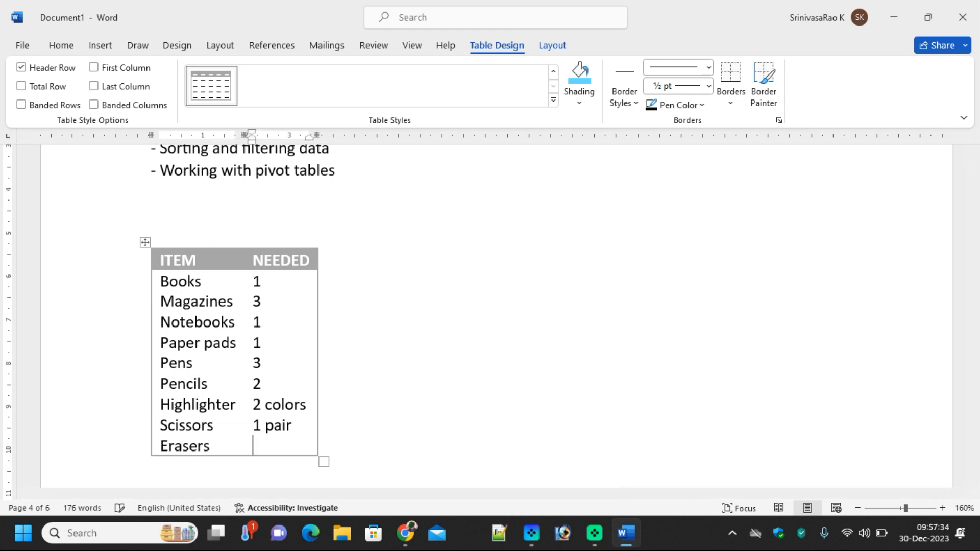
key("Tab")
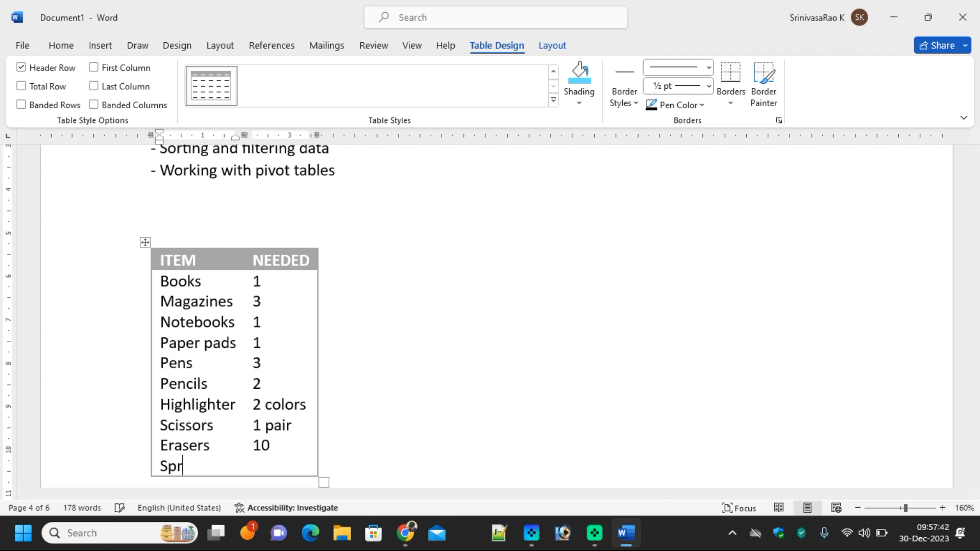
type("ooks")
key("Tab")
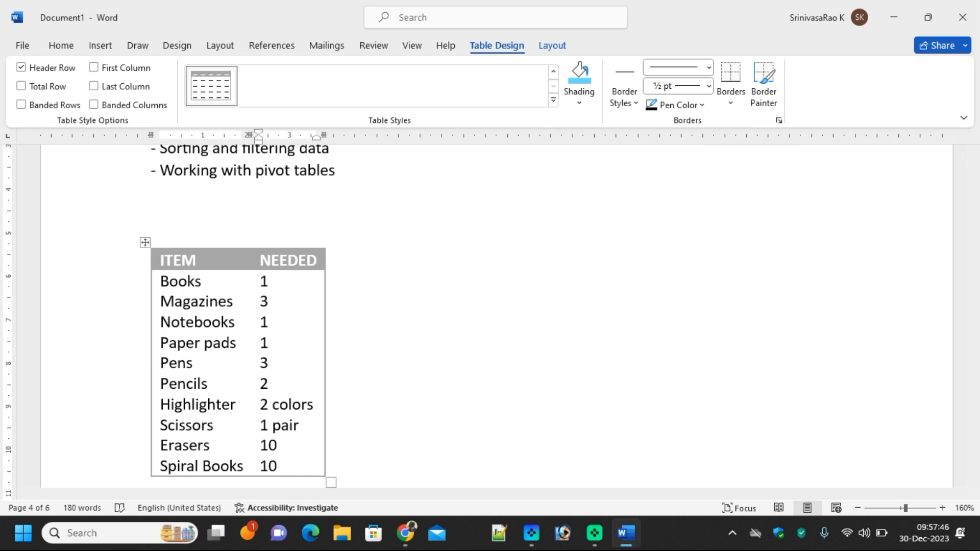
left_click(176, 261)
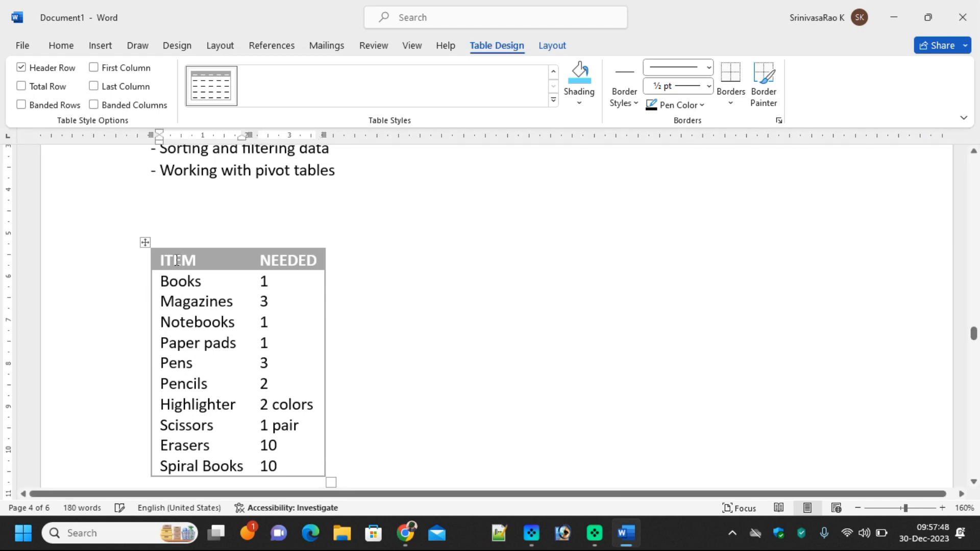
Select the ITEM/NEEDED header row and highlight its words yellow
left_click_drag(163, 261, 329, 259)
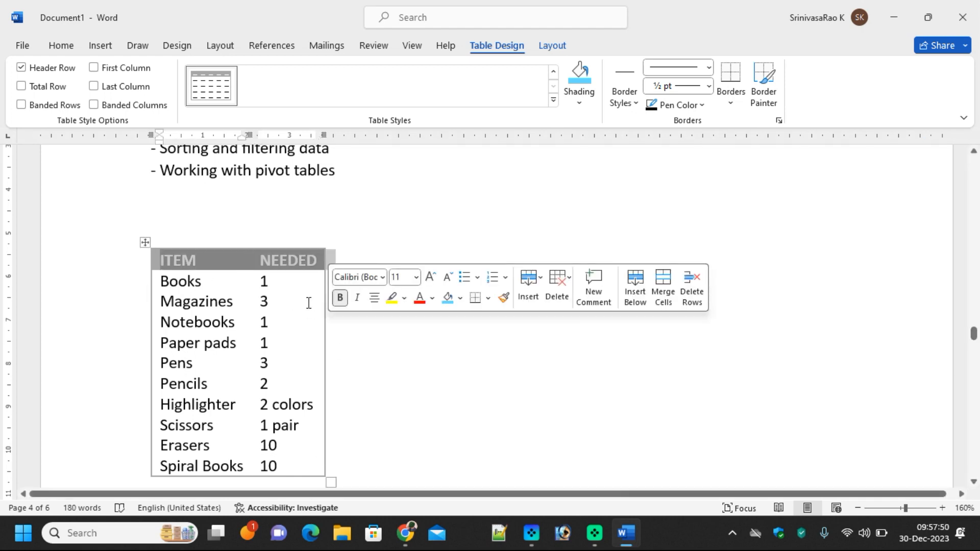
left_click(175, 264)
left_click_drag(164, 262, 322, 260)
left_click(153, 263)
left_click(153, 262)
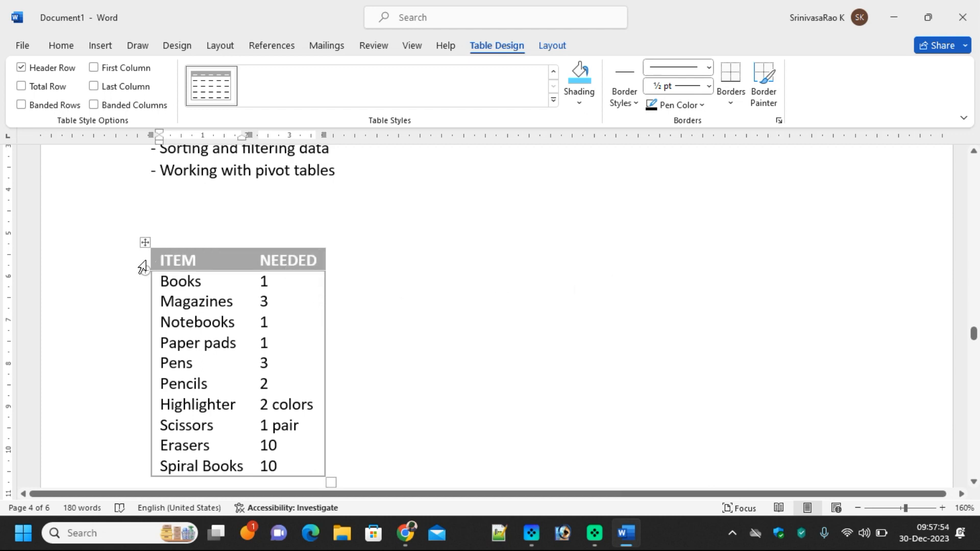
left_click(63, 45)
left_click(238, 96)
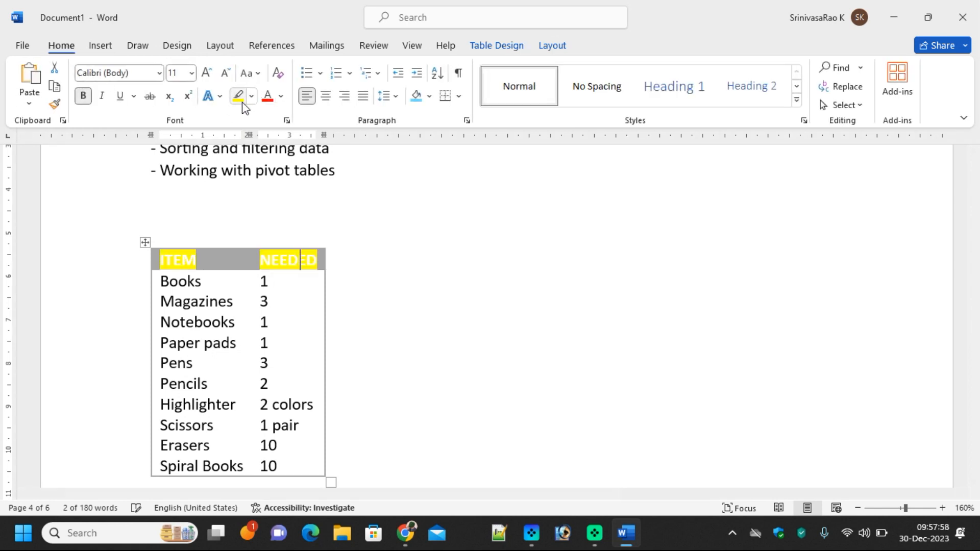
left_click(247, 214)
left_click(163, 268)
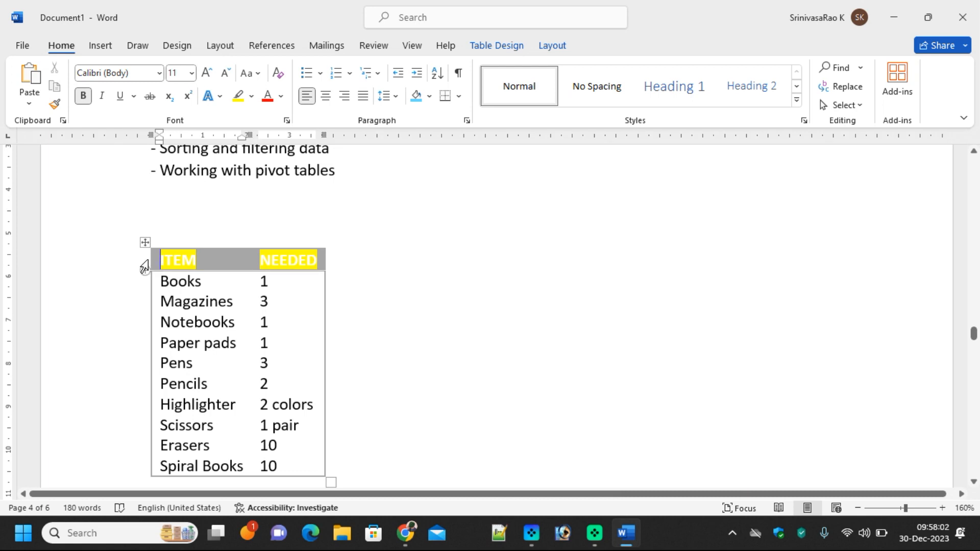
left_click(145, 267)
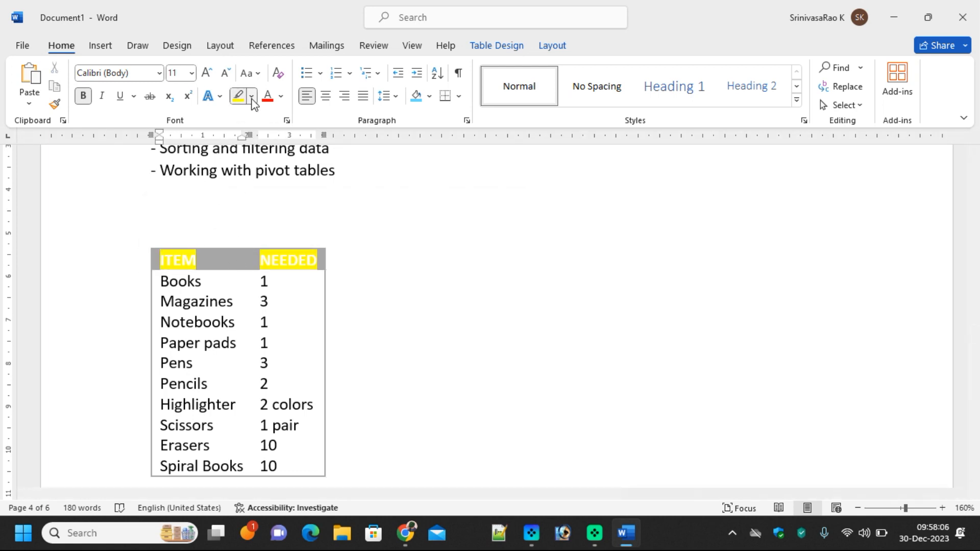
Shade both ITEM and NEEDED header cells blue
left_click_drag(159, 259, 324, 254)
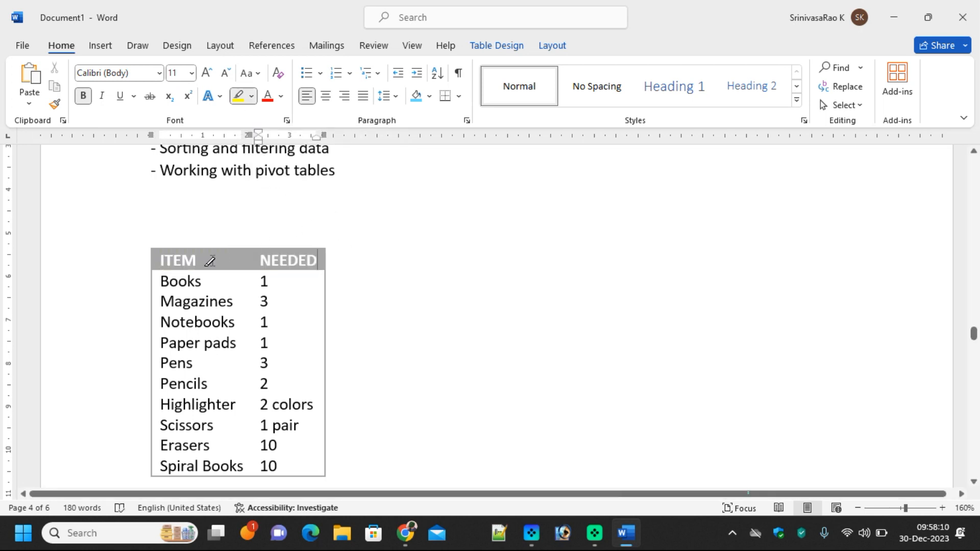
left_click(145, 264)
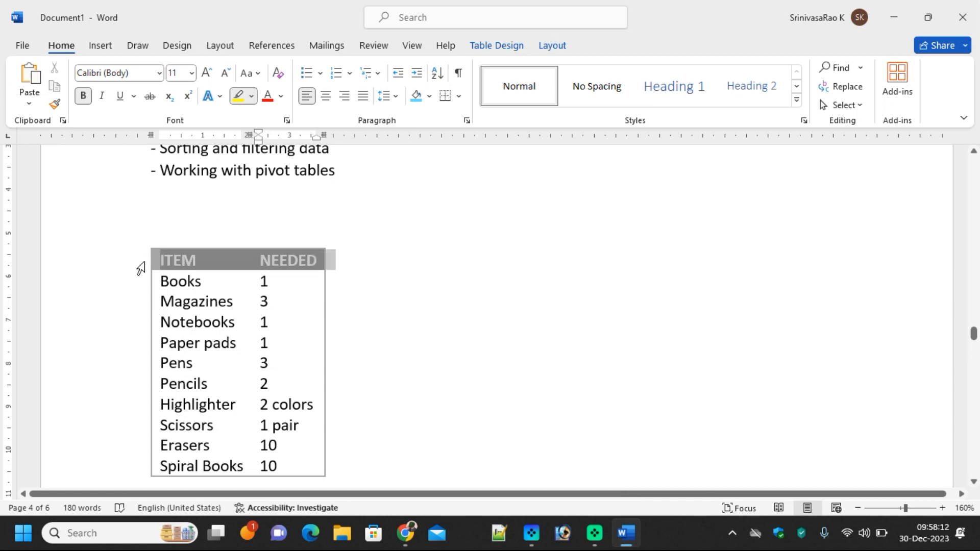
left_click(419, 102)
left_click(365, 323)
left_click(206, 262)
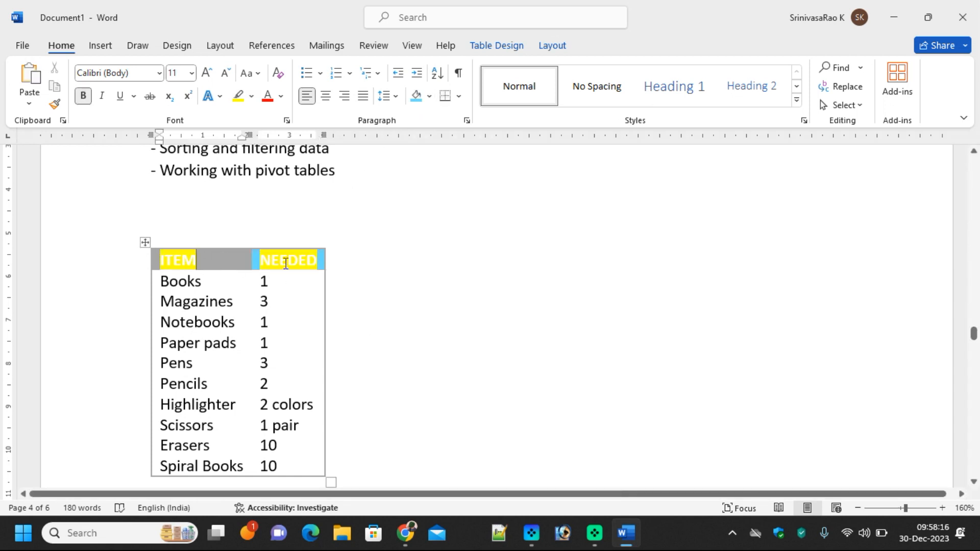
left_click_drag(286, 264, 145, 263)
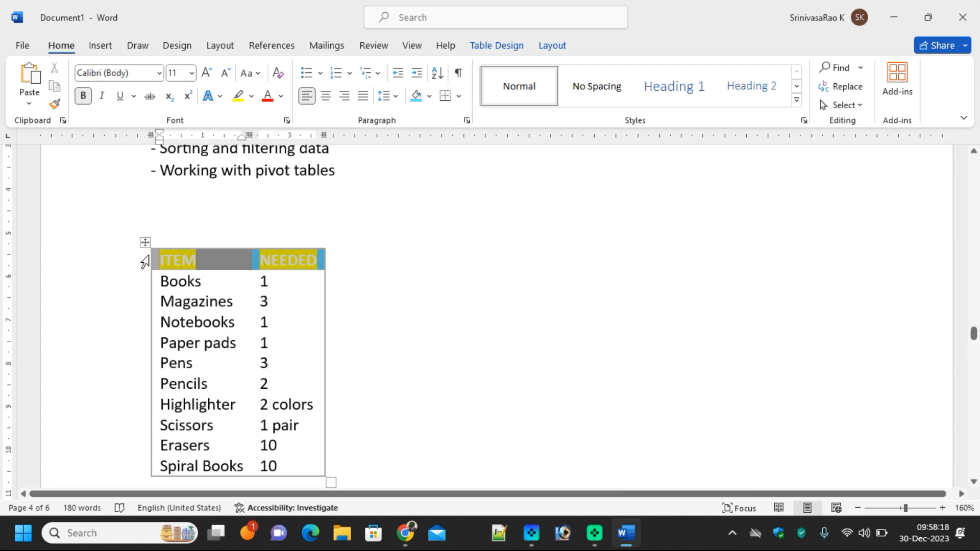
left_click(416, 96)
left_click(418, 307)
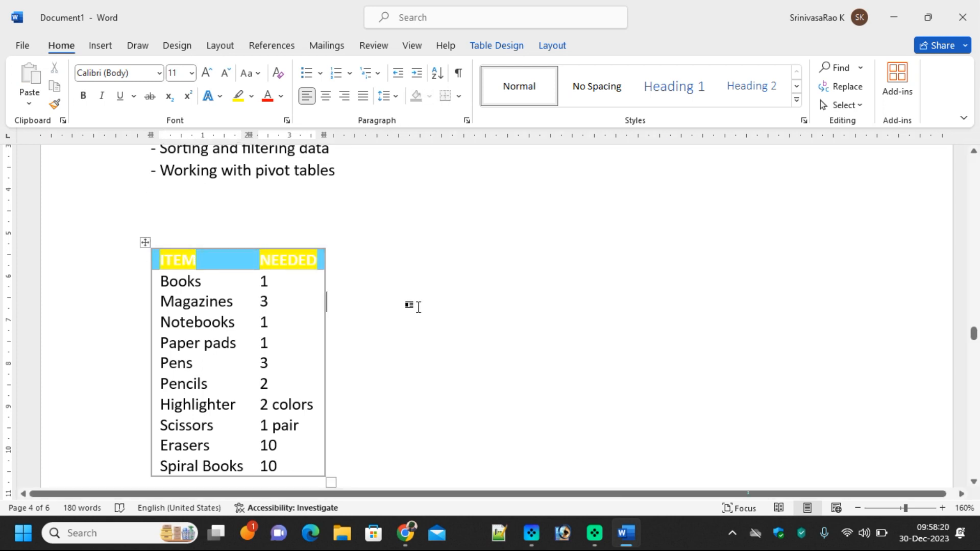
Remove the yellow highlight from the ITEM and NEEDED header words
double_click(184, 261)
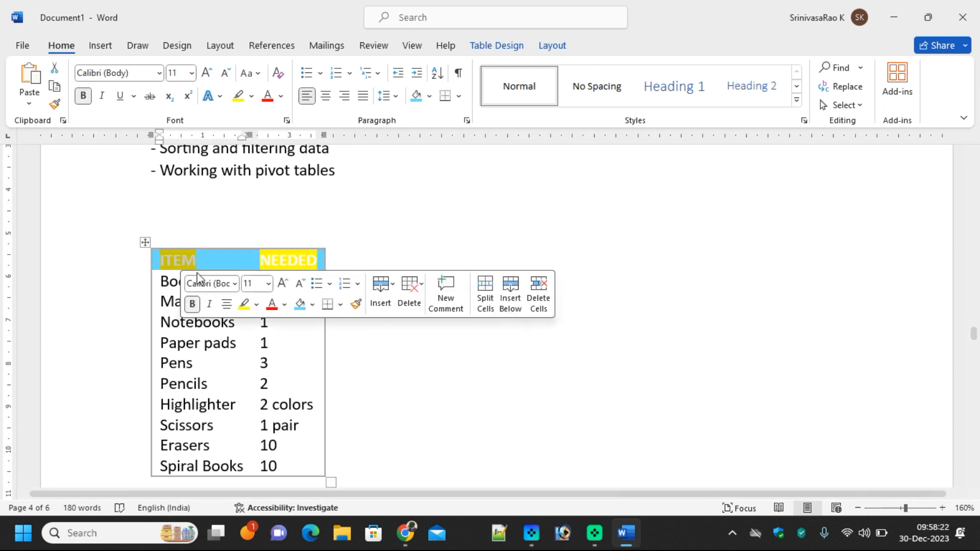
left_click(252, 96)
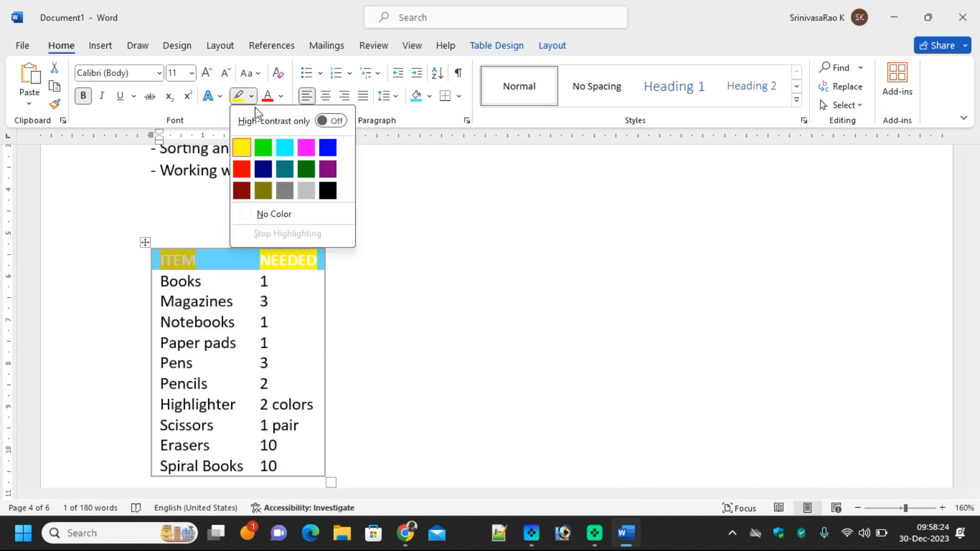
left_click(260, 216)
double_click(270, 261)
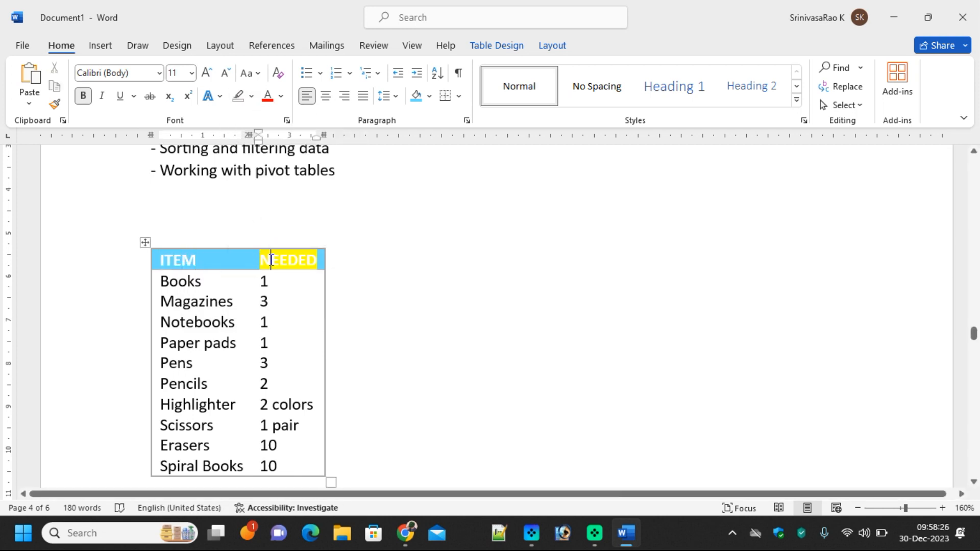
left_click(240, 97)
left_click(452, 289)
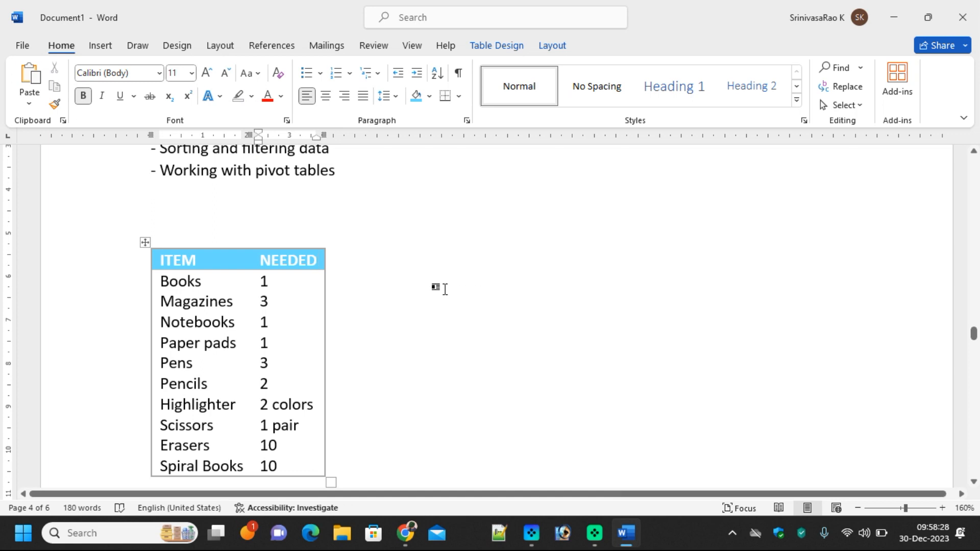
scroll(431, 363, "down", 12)
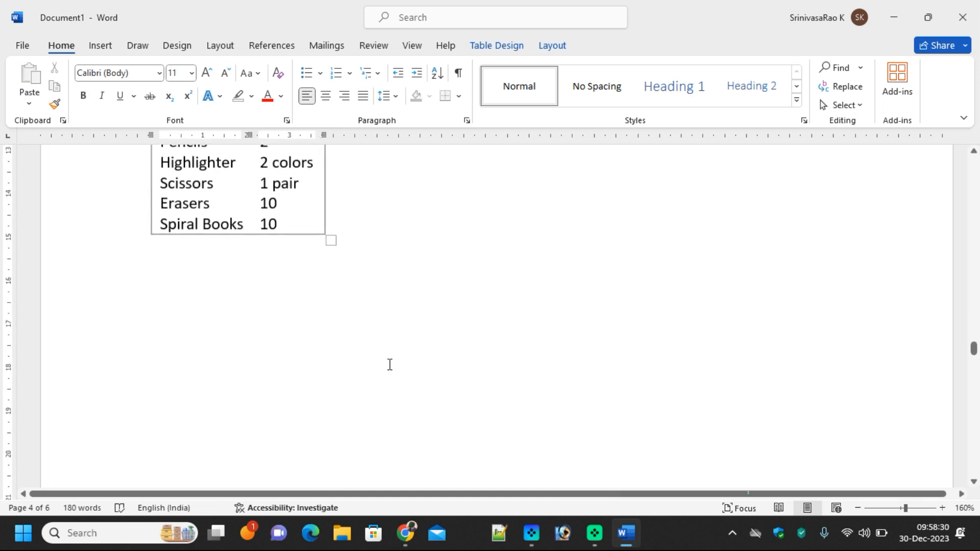
On page 5, below the PowerPoint topics, bring up the Insert Table options
scroll(389, 364, "down", 5)
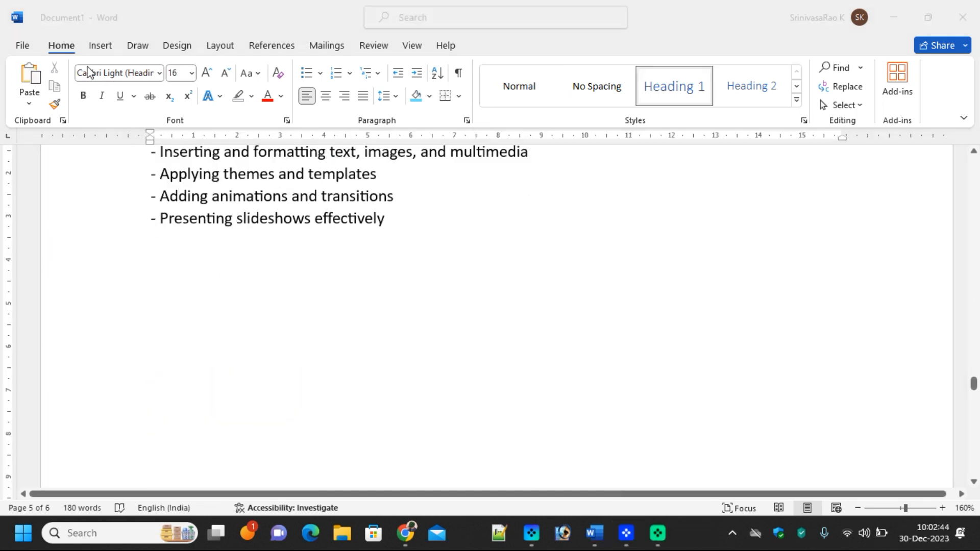
left_click(100, 49)
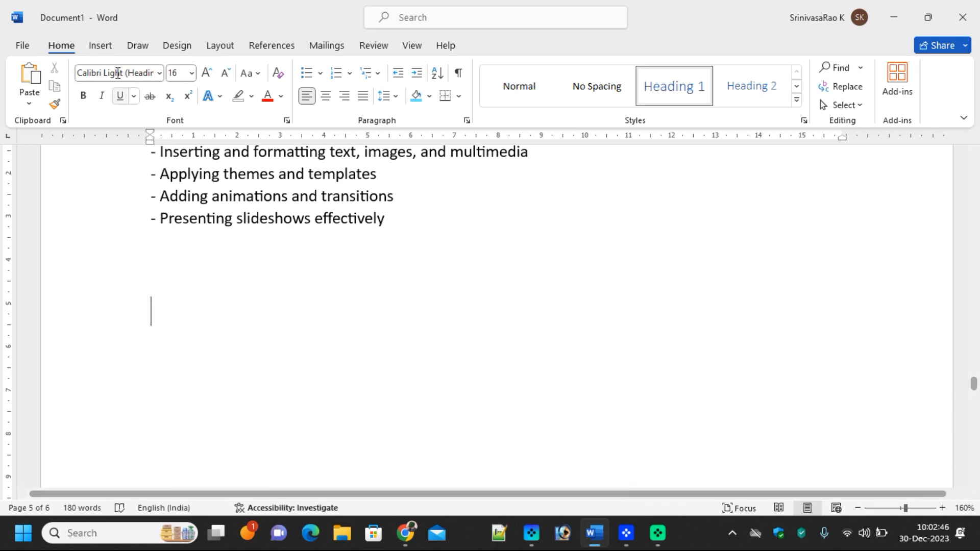
left_click(100, 45)
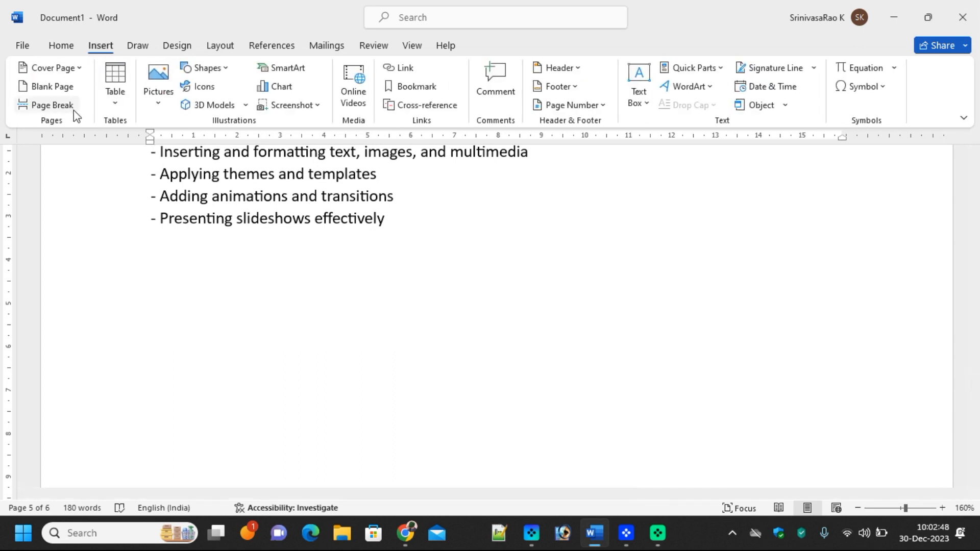
left_click(113, 108)
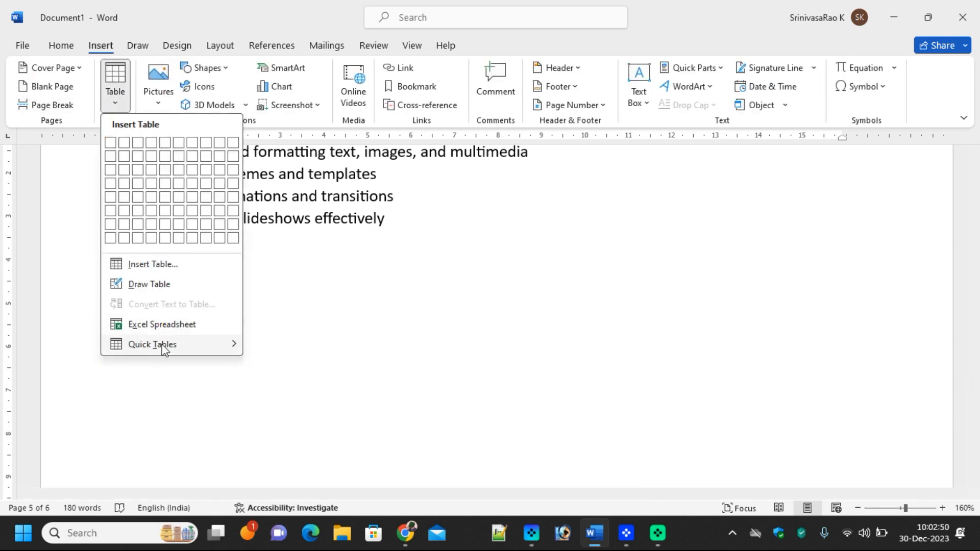
Insert the Calendar 2 quick table and rename its month from MAY to JAN
mouse_move(163, 350)
left_click(371, 355)
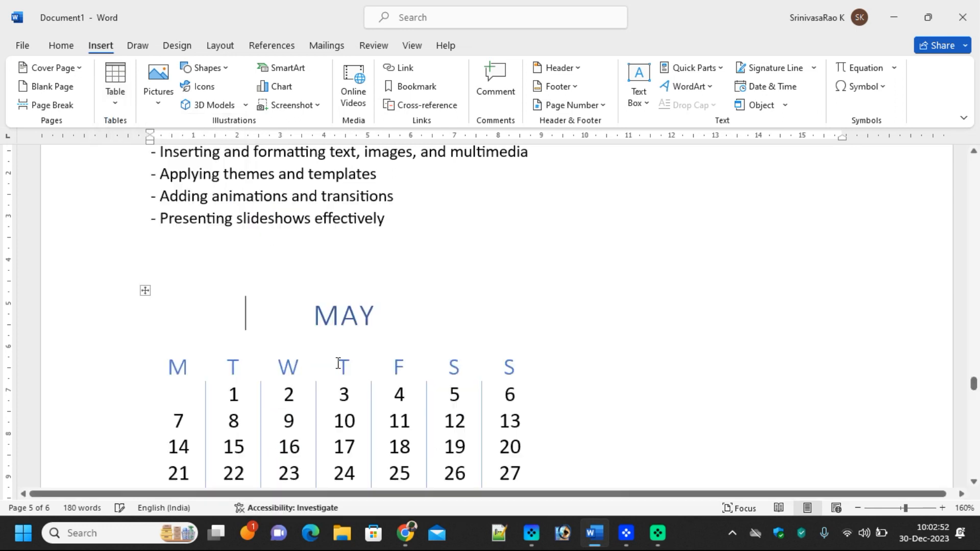
double_click(349, 309)
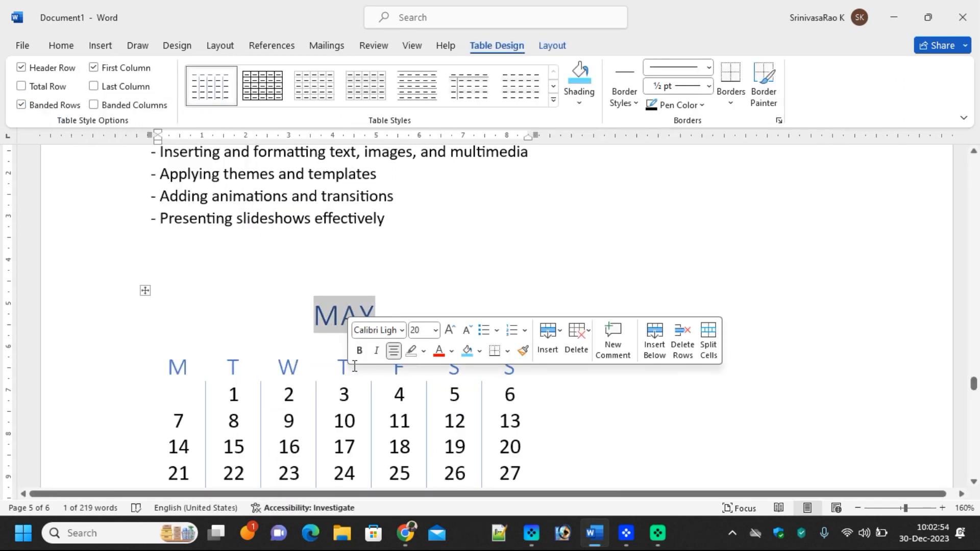
type("JAN")
Number the first two weeks' day cells 1 to 14, starting from Monday
left_click(193, 393)
type("1")
key("shift+Left")
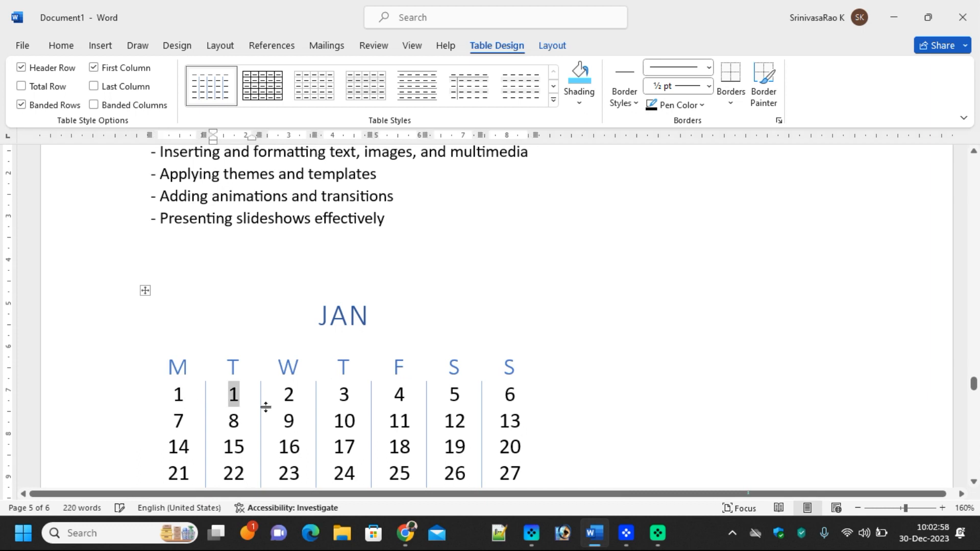
type("2")
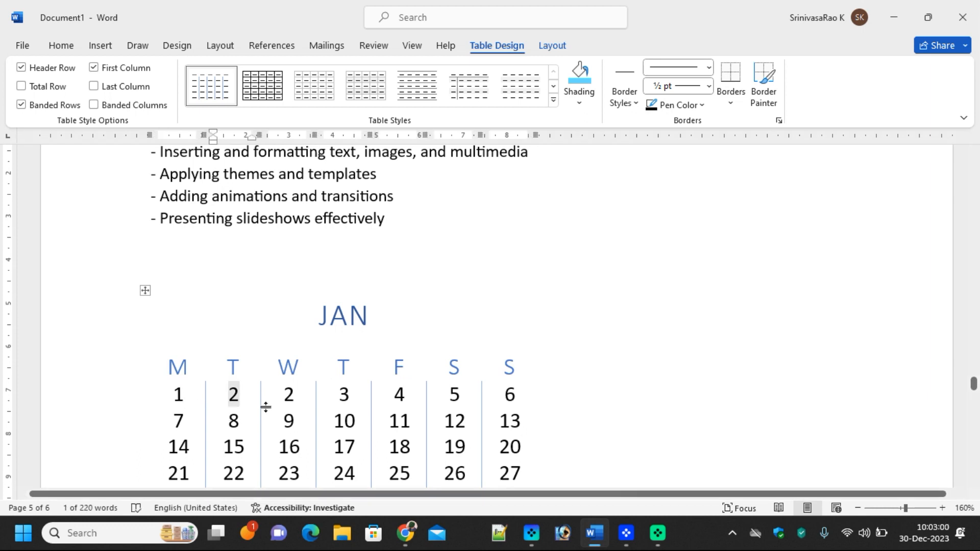
key("Tab")
type("3")
key("Tab")
type("4")
key("Tab")
type("5")
key("Tab")
type("6")
key("Tab")
type("7")
key("Tab")
type("8")
key("Tab")
type("9")
key("Tab")
type("10")
key("Tab")
type("11")
key("Tab")
type("12")
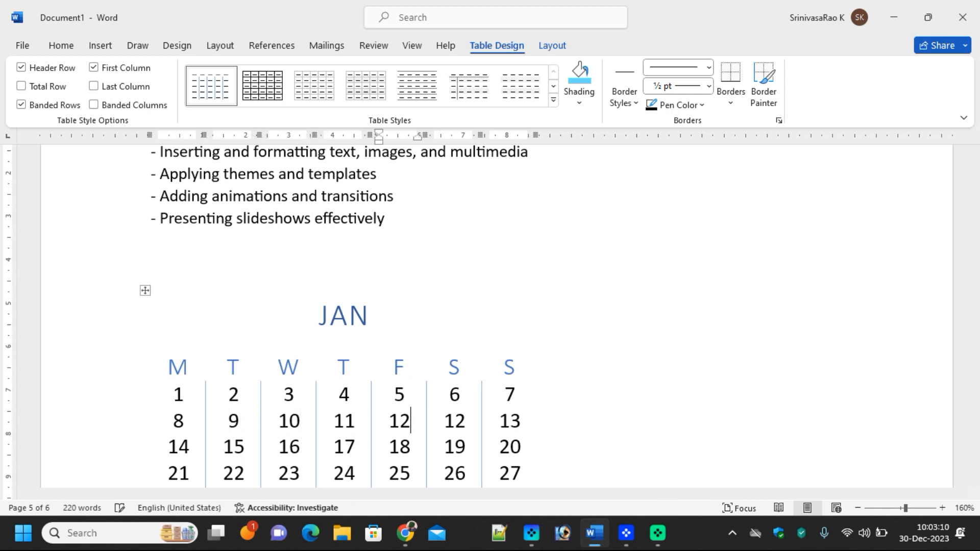
key("Tab")
type("13")
key("Tab")
type("14")
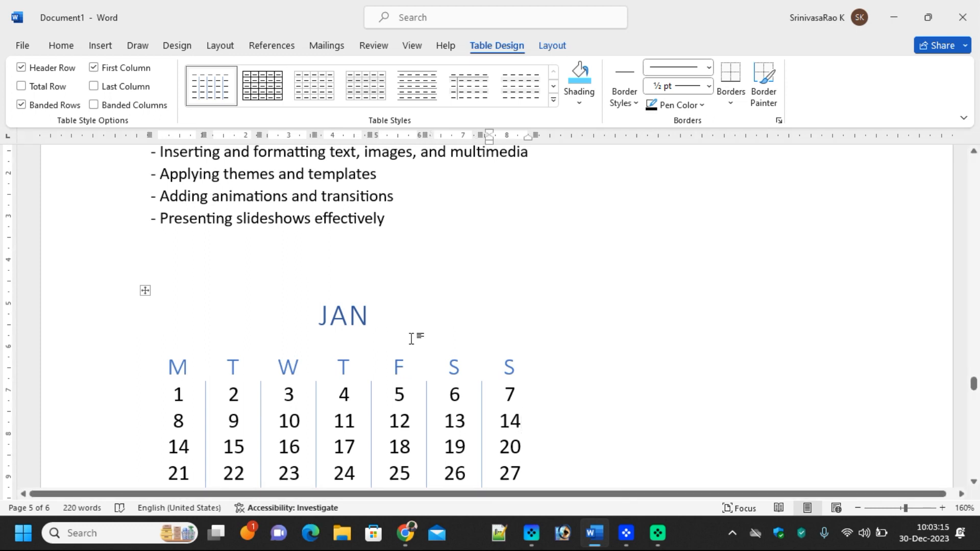
Fill the remaining day cells with dates 15 to 31 and clear the leftover extra cell
scroll(429, 345, "down", 1)
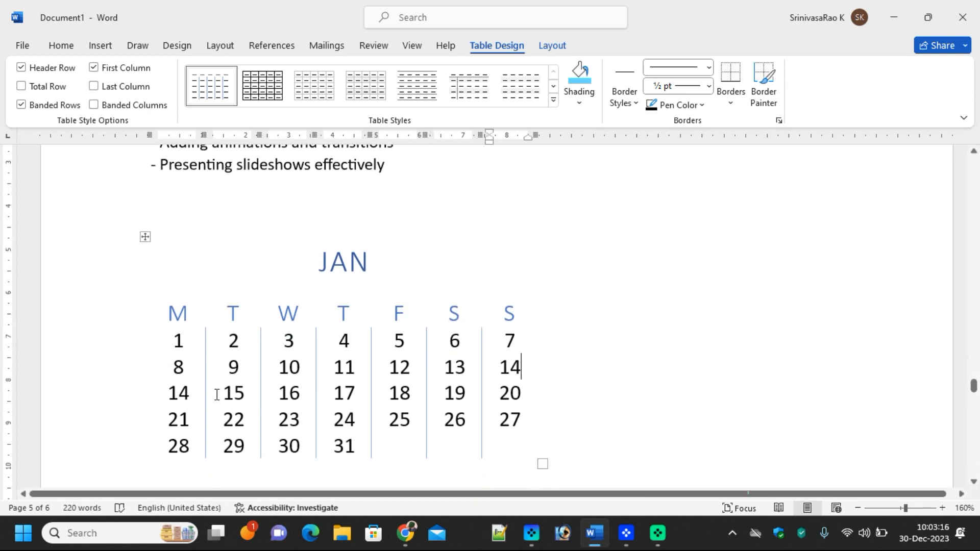
left_click(191, 393)
double_click(190, 393)
type("15 16")
key("Tab")
type("17")
key("Tab")
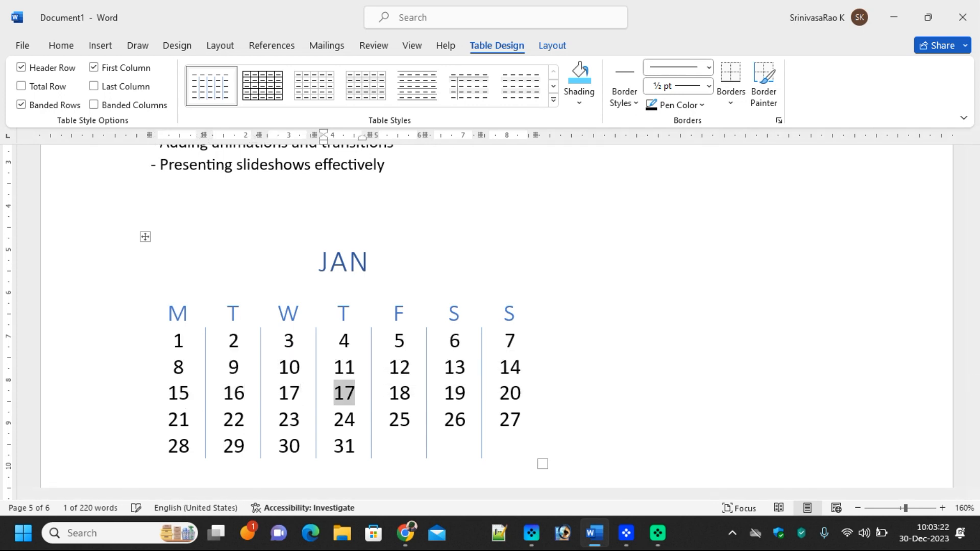
type("18")
key("Tab")
type("19")
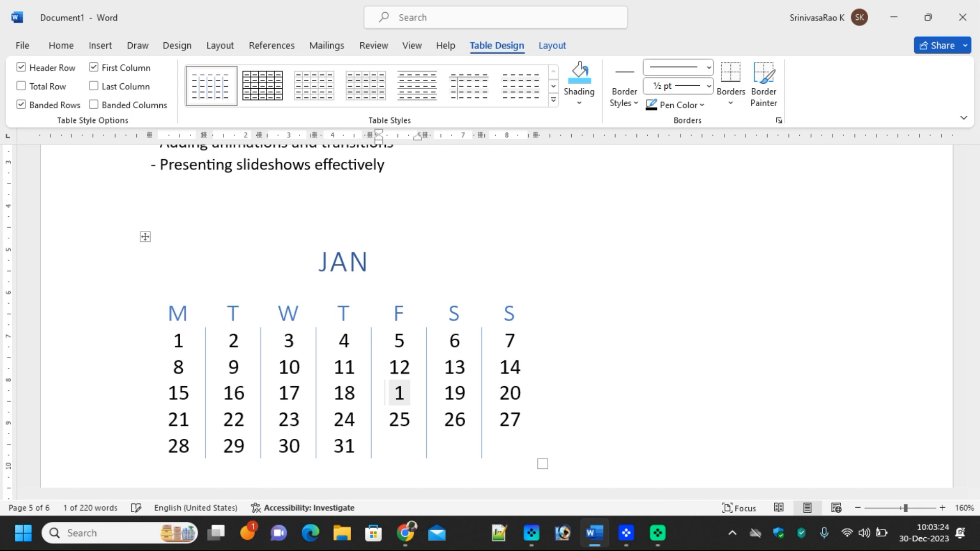
key("Tab")
type("20")
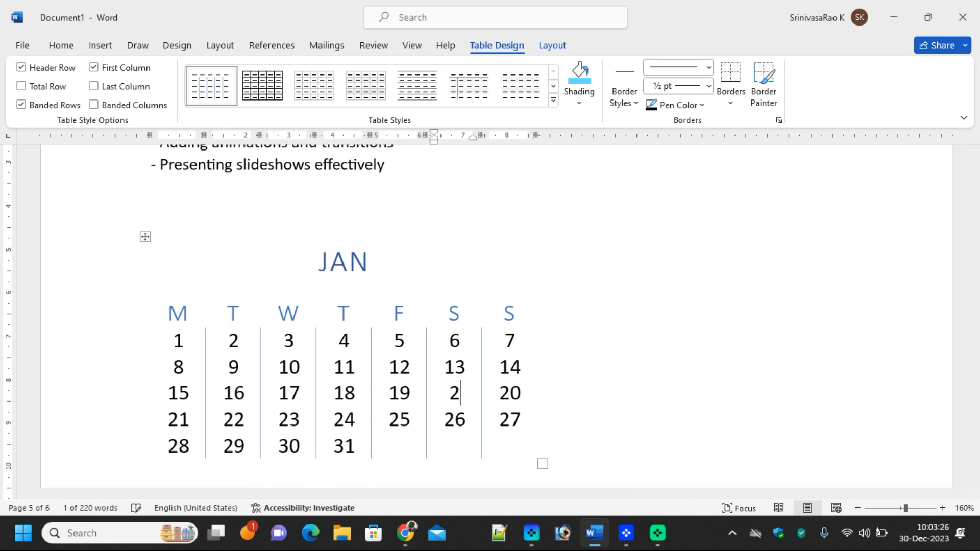
key("Tab")
type("21")
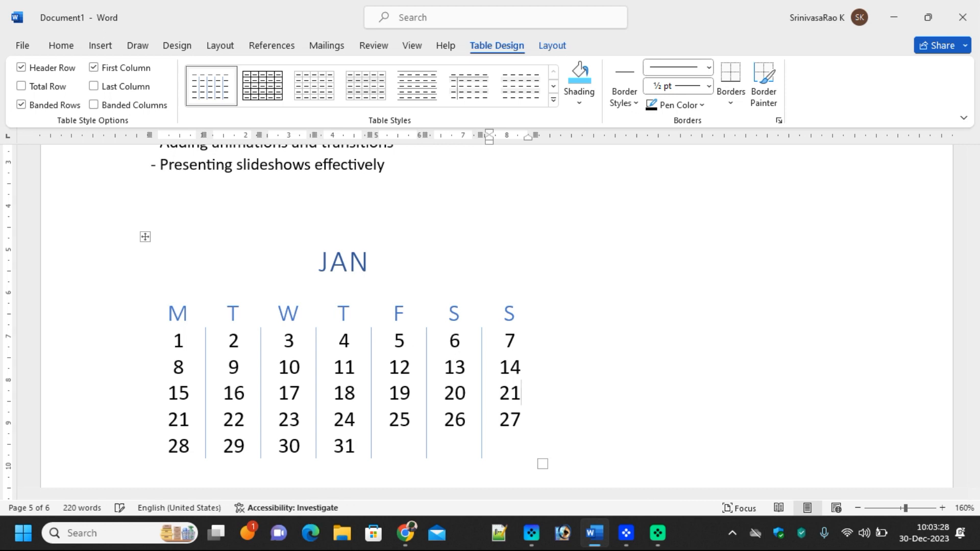
key("Tab")
type("22")
key("Tab")
type("23")
key("Tab")
type("24")
key("Tab")
type("25")
key("Tab")
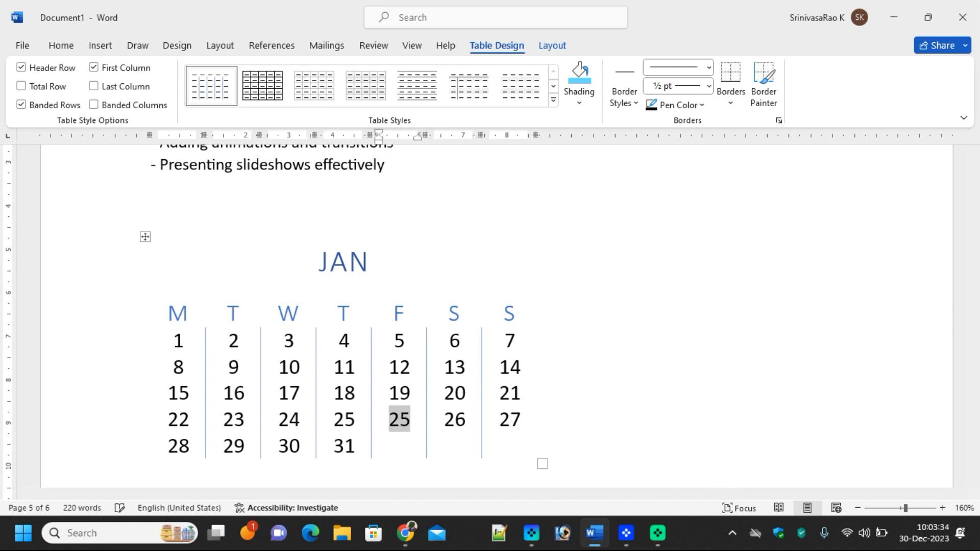
type("26")
key("Tab")
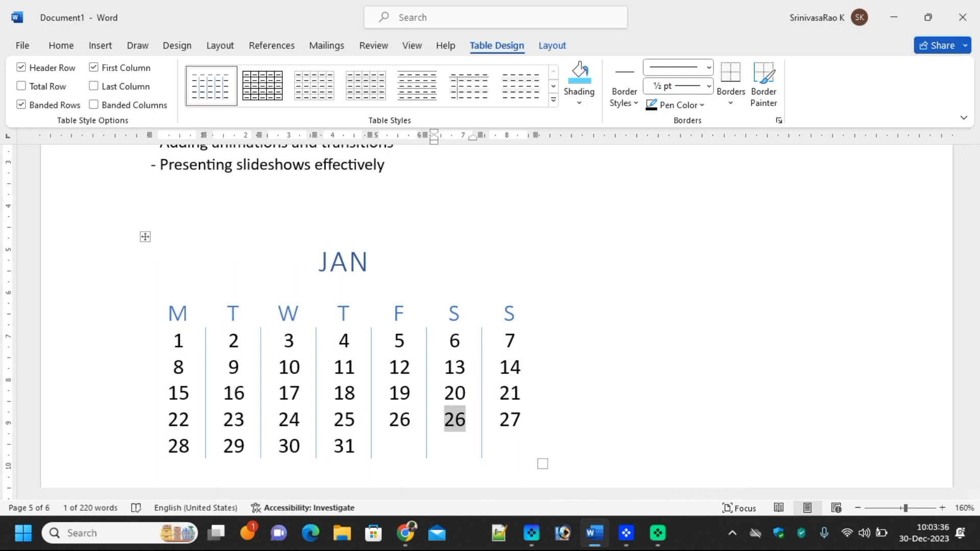
type("28")
key("BackSpace")
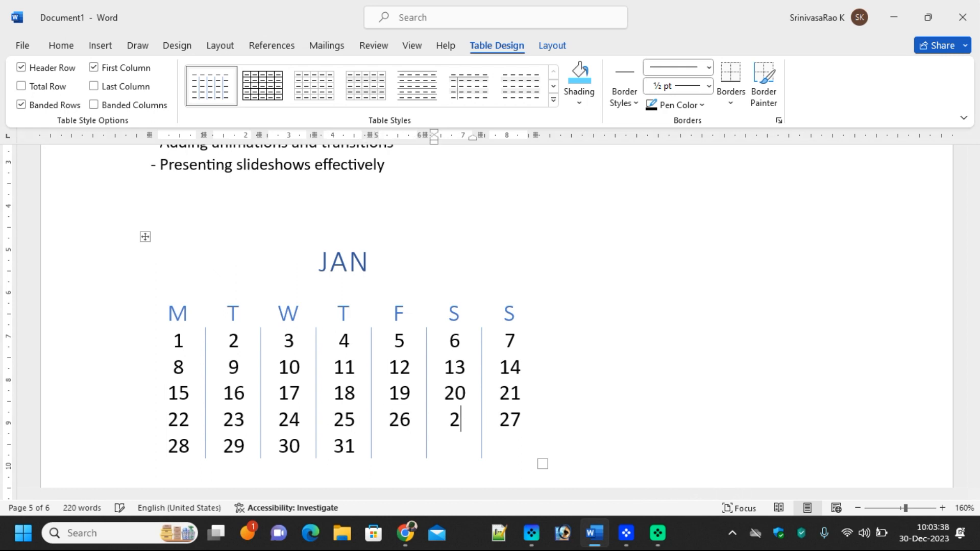
type("7")
key("Tab")
key("BackSpace")
type("26")
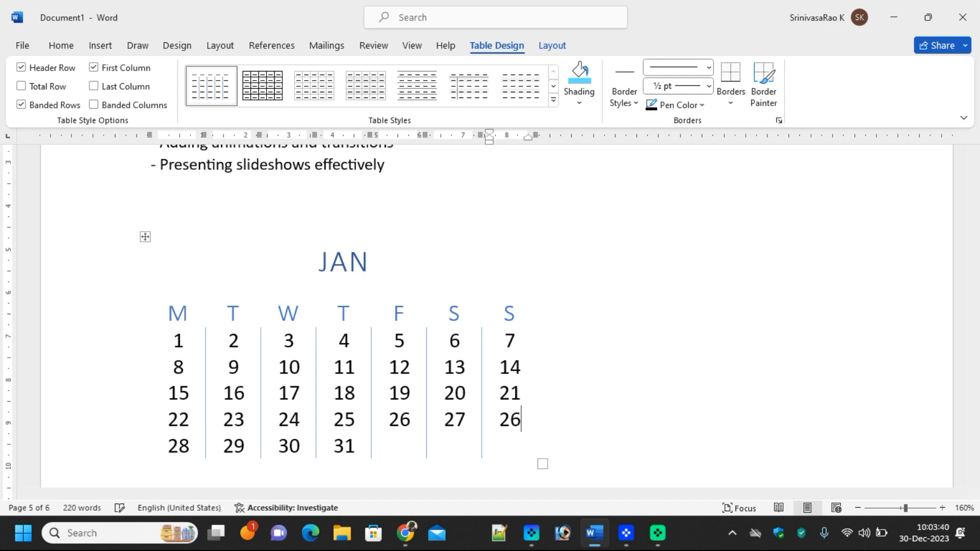
key("BackSpace")
type("8")
key("Tab")
type("29")
key("Tab")
type("30")
key("Tab")
type("31")
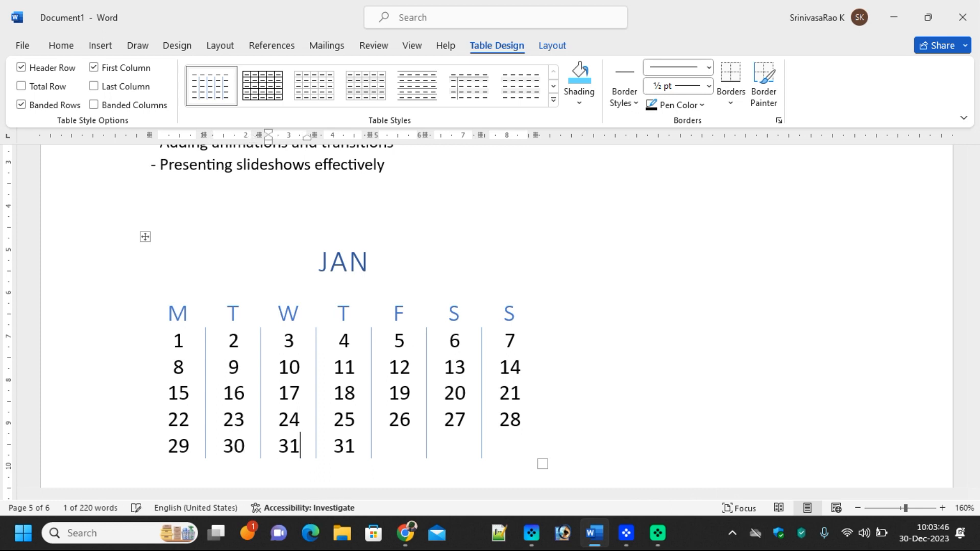
key("Tab")
key("BackSpace")
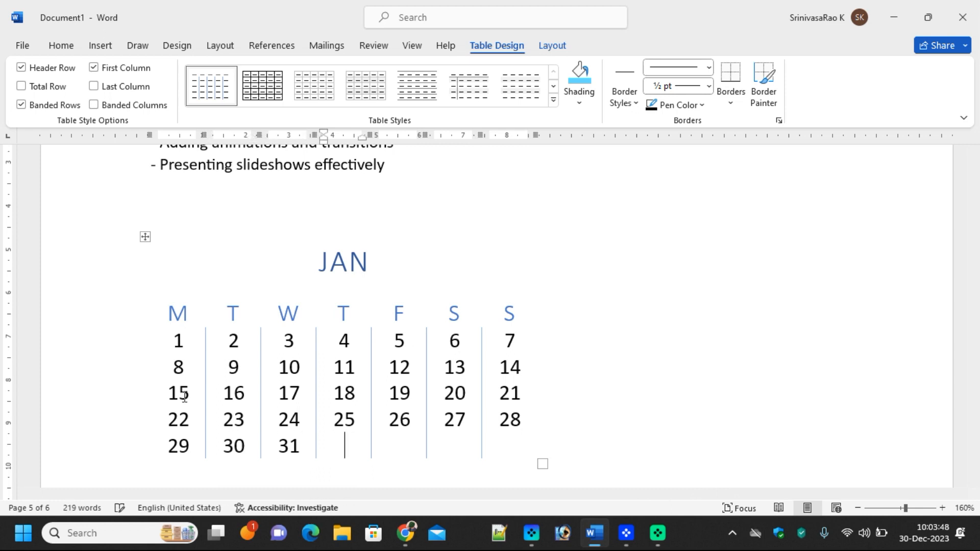
left_click(145, 237)
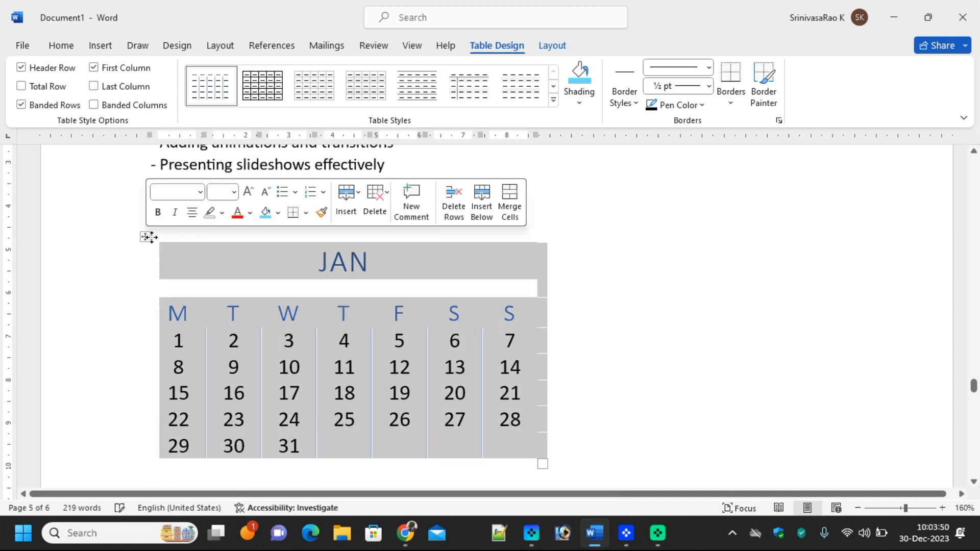
scroll(400, 393, "down", 3)
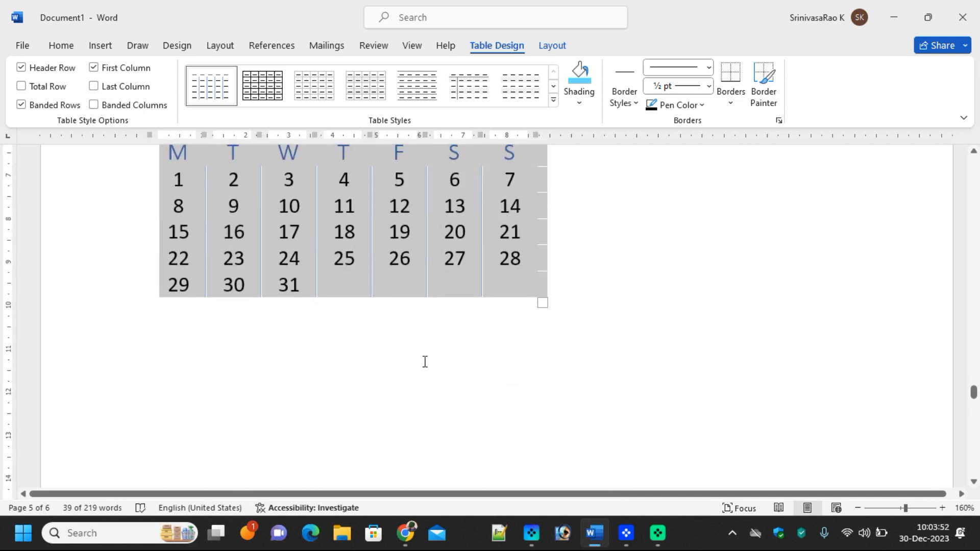
left_click(419, 347)
left_click(101, 45)
left_click(114, 102)
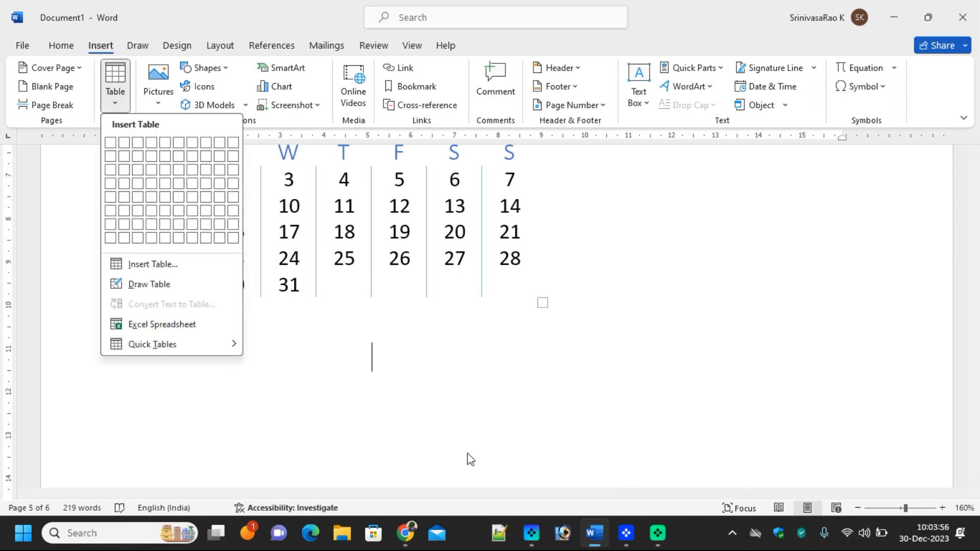
left_click(330, 417)
scroll(399, 403, "down", 5)
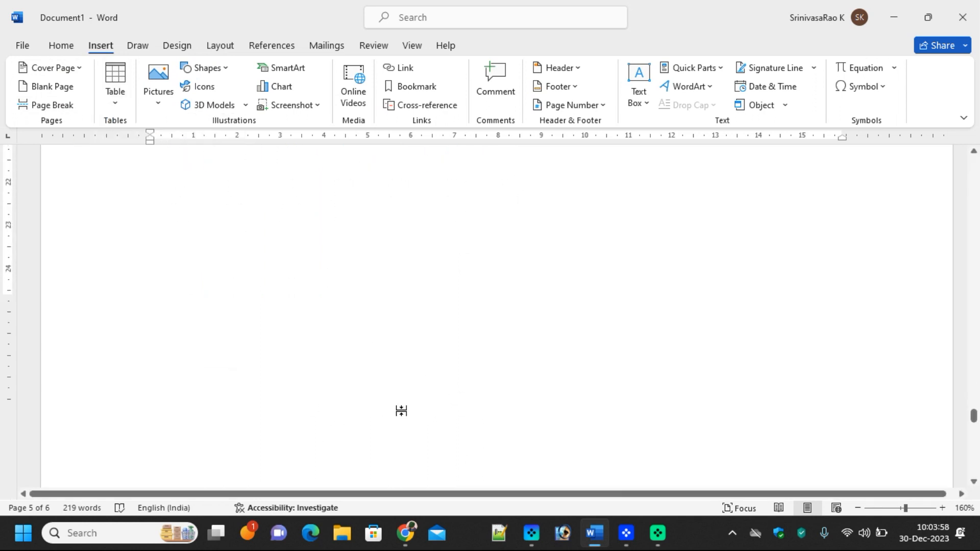
scroll(256, 306, "up", 5)
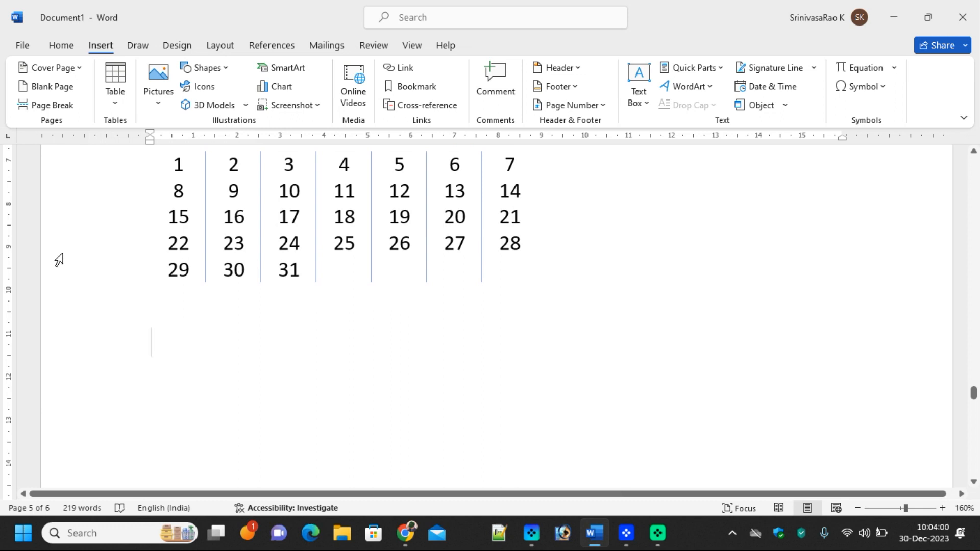
left_click(115, 104)
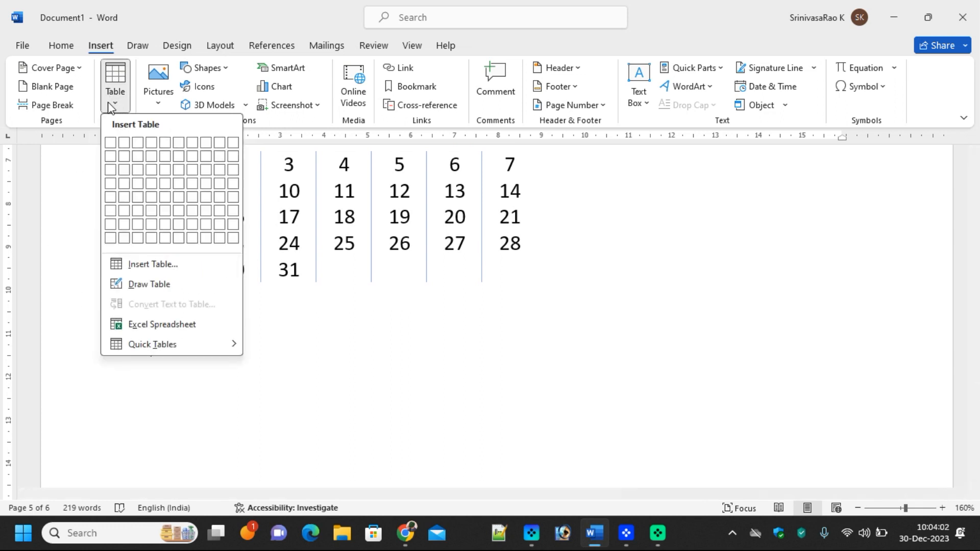
left_click(149, 265)
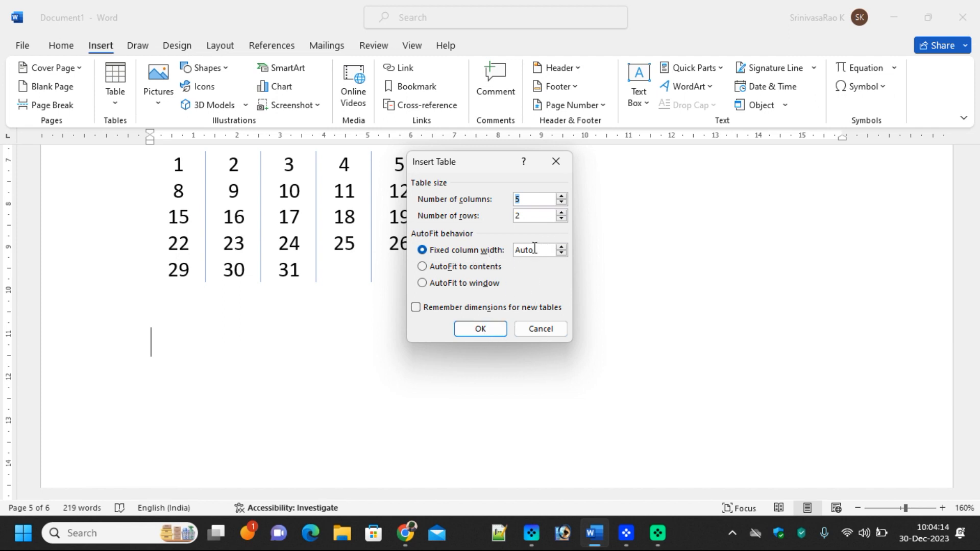
left_click(481, 329)
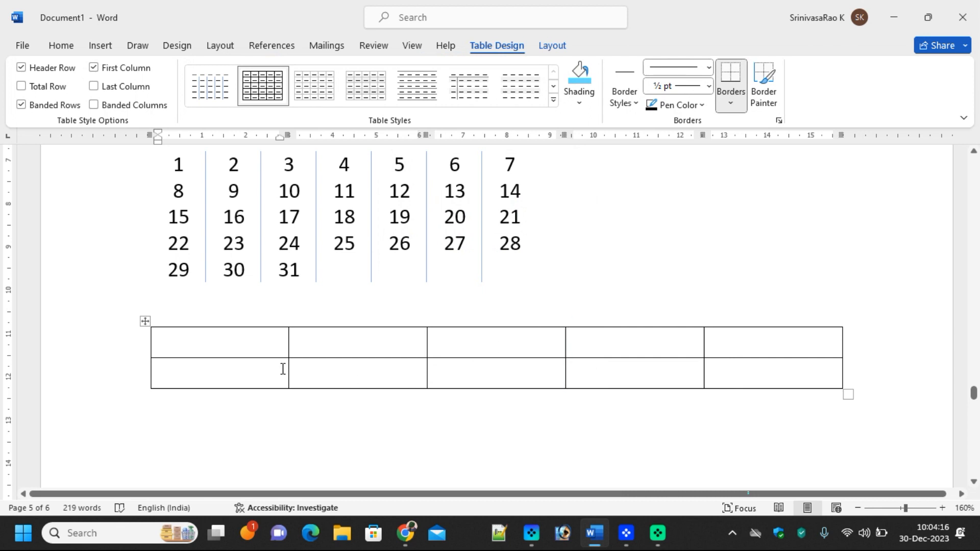
left_click(145, 321)
right_click(145, 323)
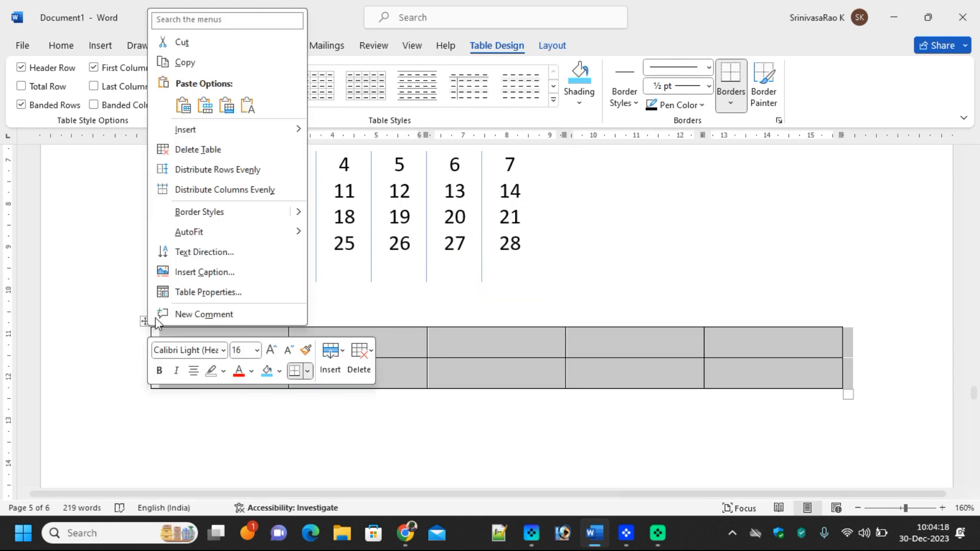
left_click(182, 44)
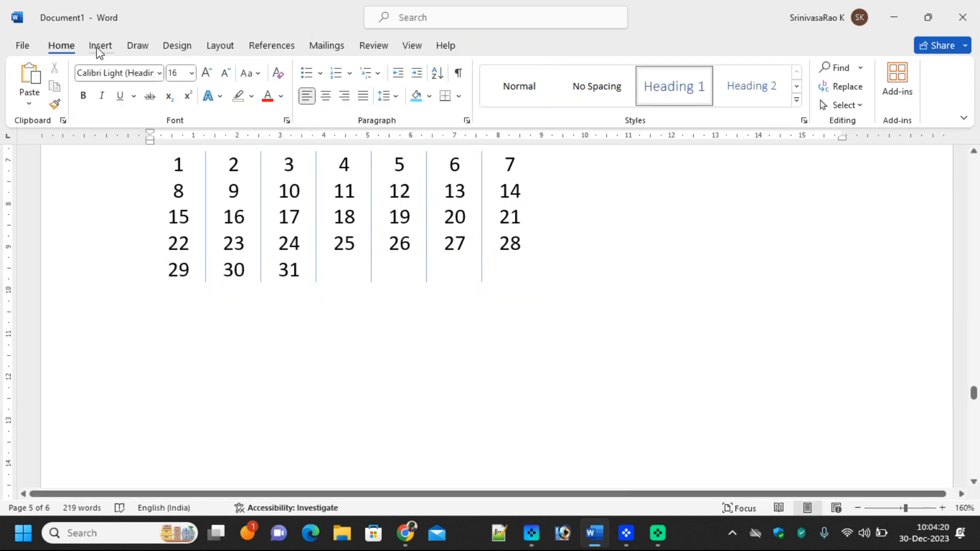
Insert a 5×2 table set to AutoFit to contents
left_click(98, 46)
left_click(115, 86)
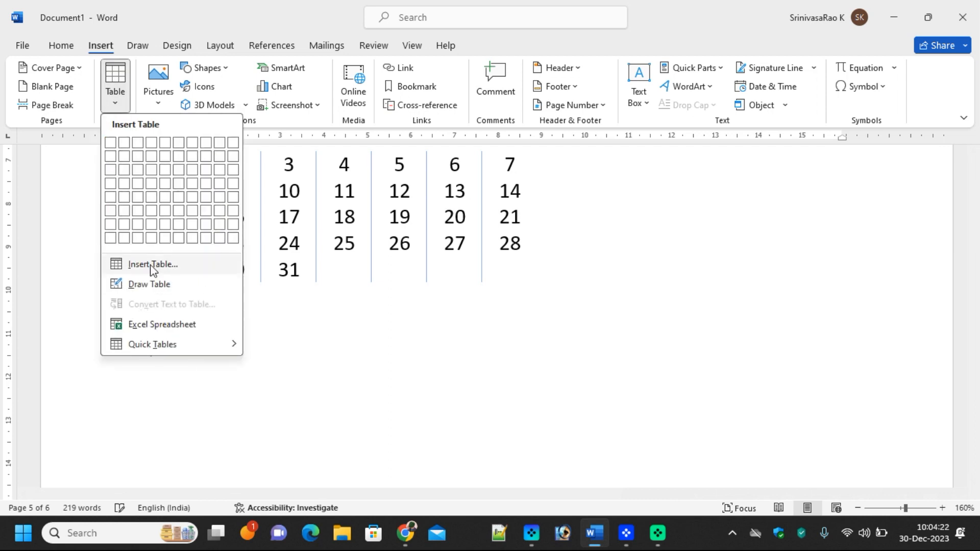
left_click(127, 265)
left_click(446, 269)
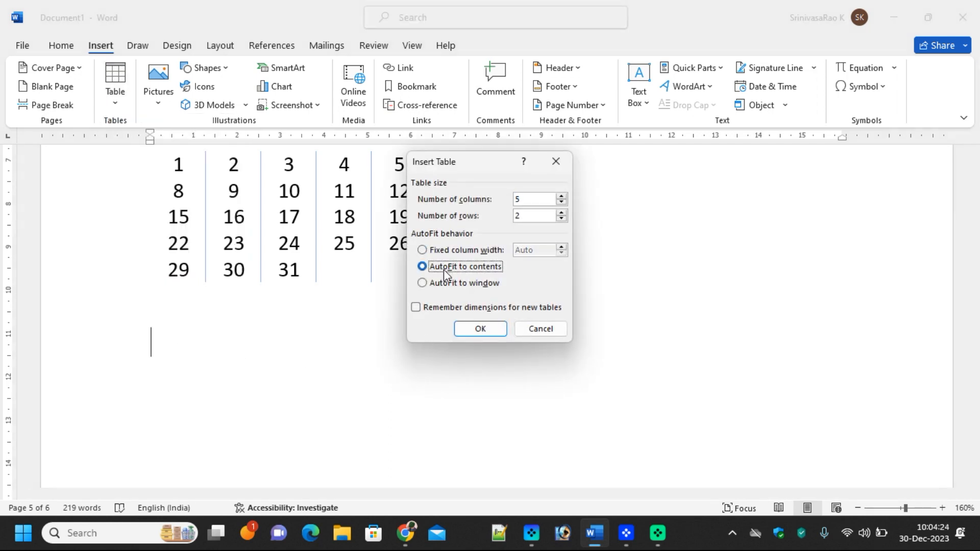
left_click(493, 331)
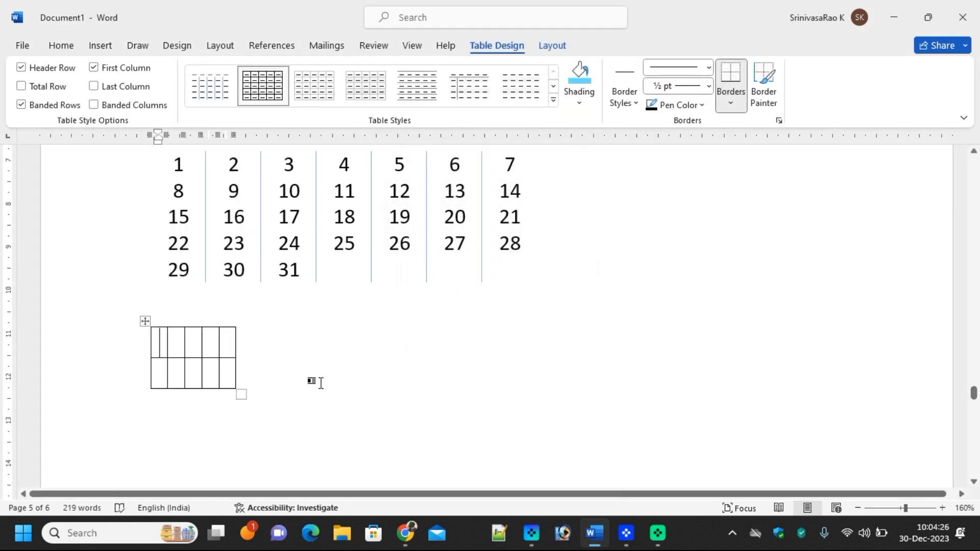
Enter headers Code, Name, Maths, Phy, Che, then code 1 and a student's full name
type("code")
key("Tab")
type("name")
key("BackSpace")
key("BackSpace")
key("BackSpace")
key("BackSpace")
type("Name")
key("Tab")
type("Maths")
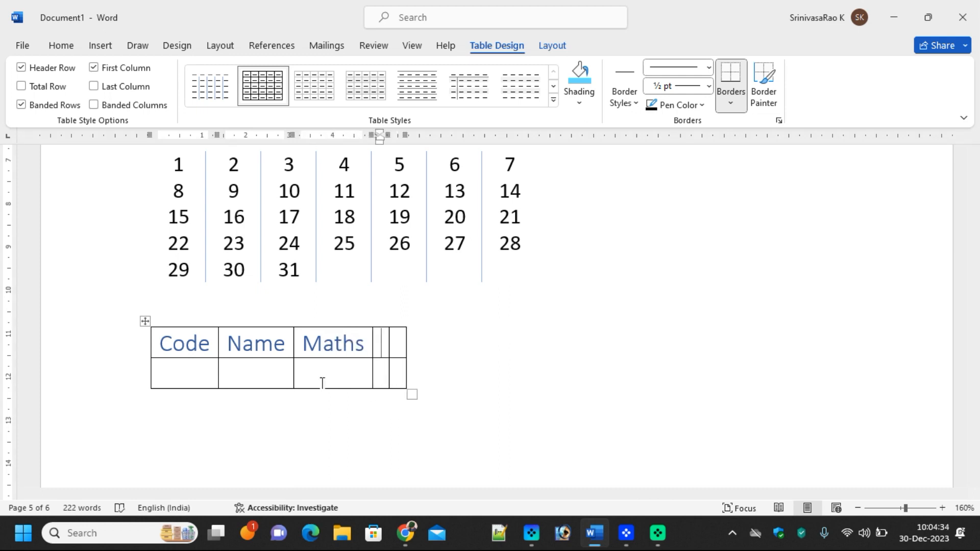
key("Tab")
type("Phy")
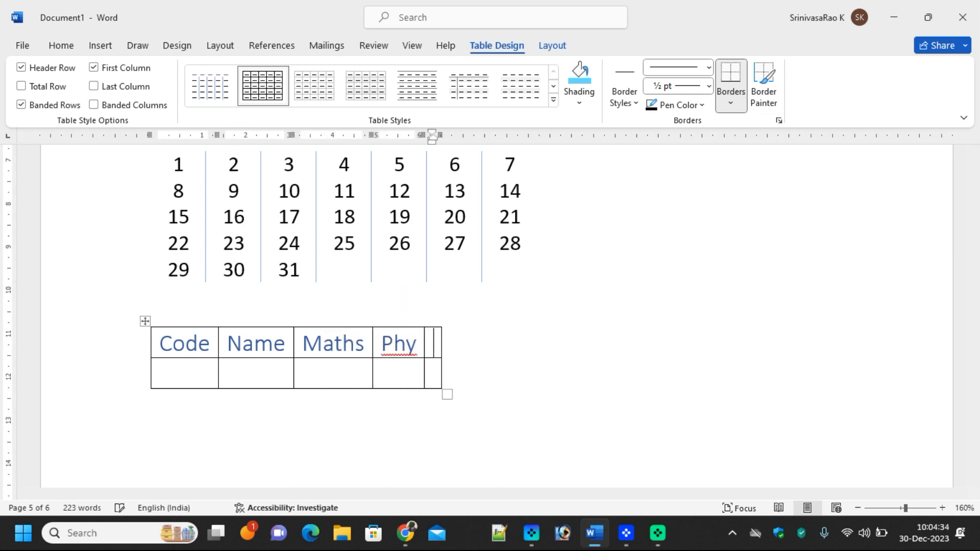
key("Tab")
type("che")
key("Tab")
type("1")
key("Tab")
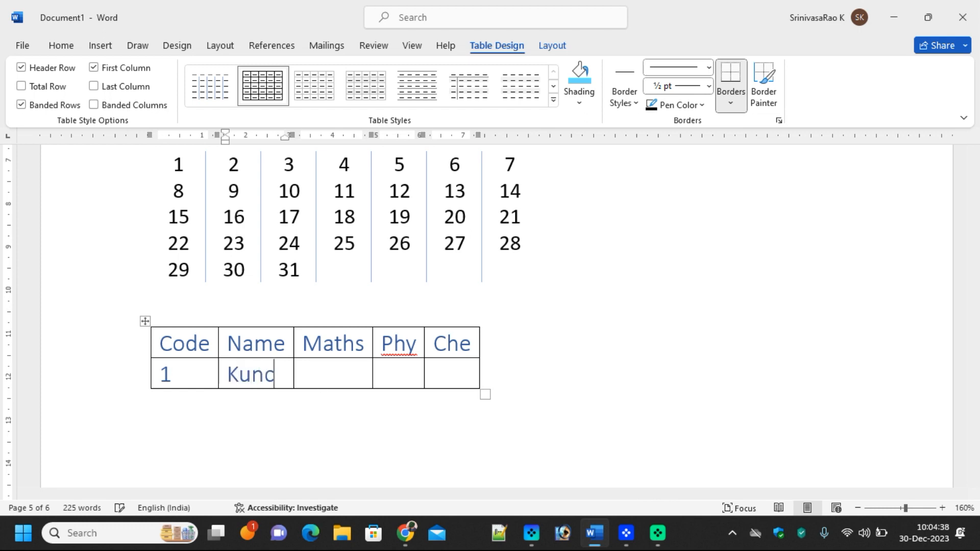
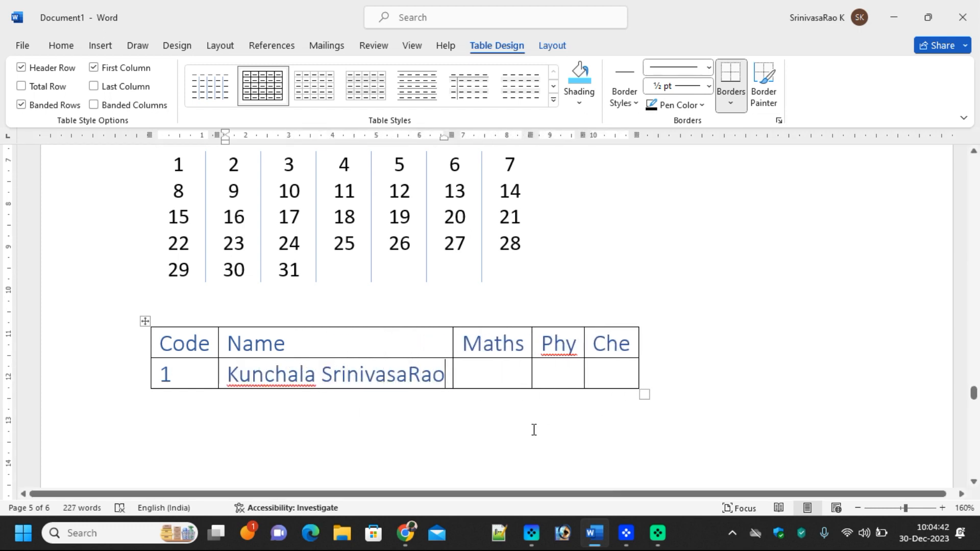
Cut the Code/Name table and insert a 5×2 table set to AutoFit to window
left_click(145, 322)
right_click(145, 321)
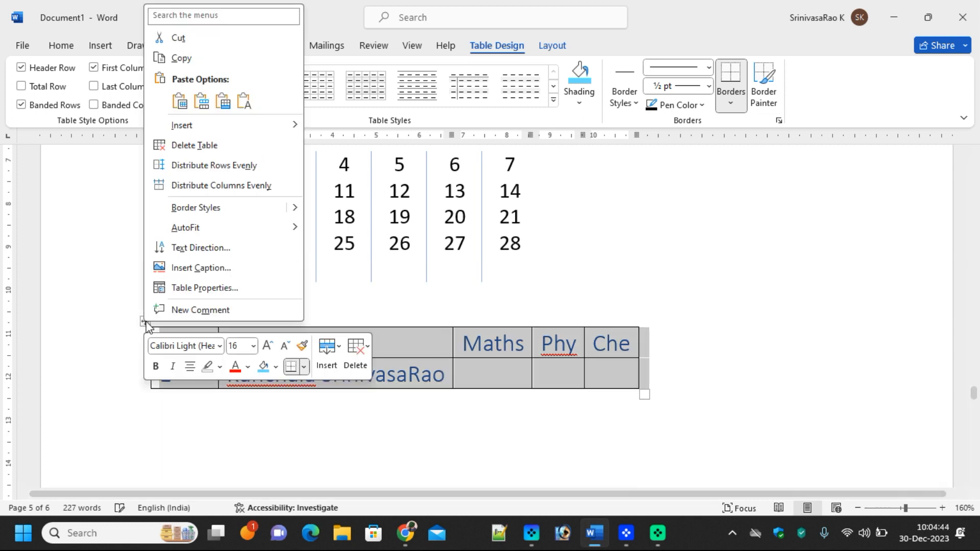
left_click(100, 45)
left_click(107, 99)
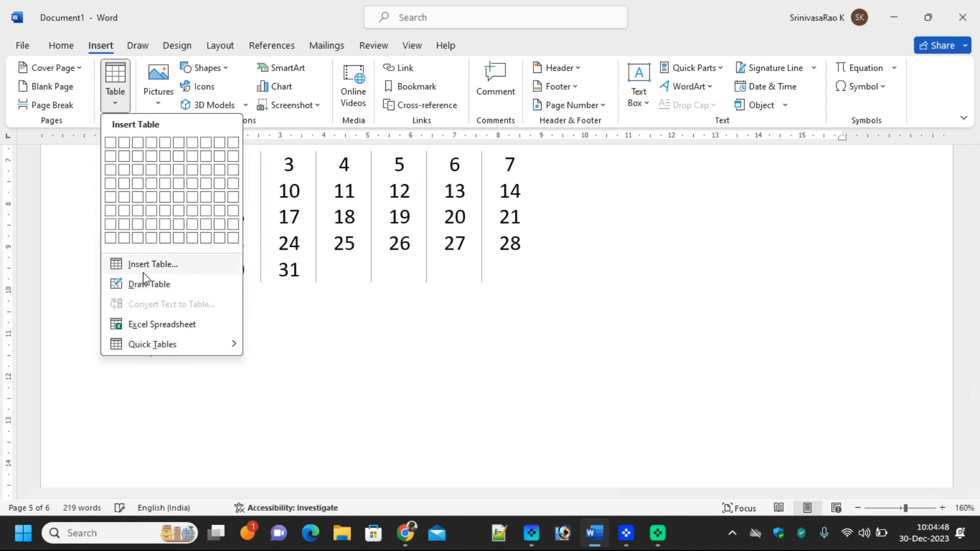
left_click(146, 266)
left_click(464, 284)
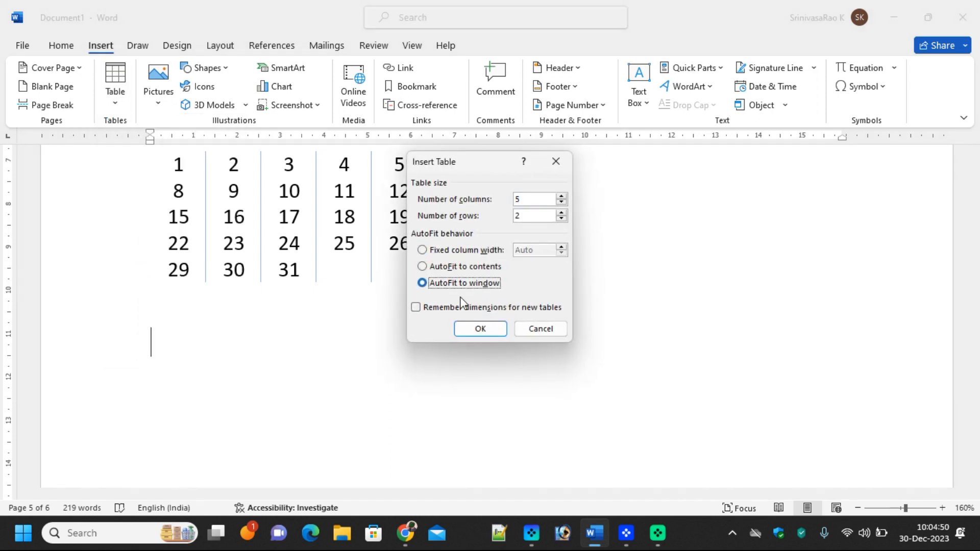
left_click(467, 323)
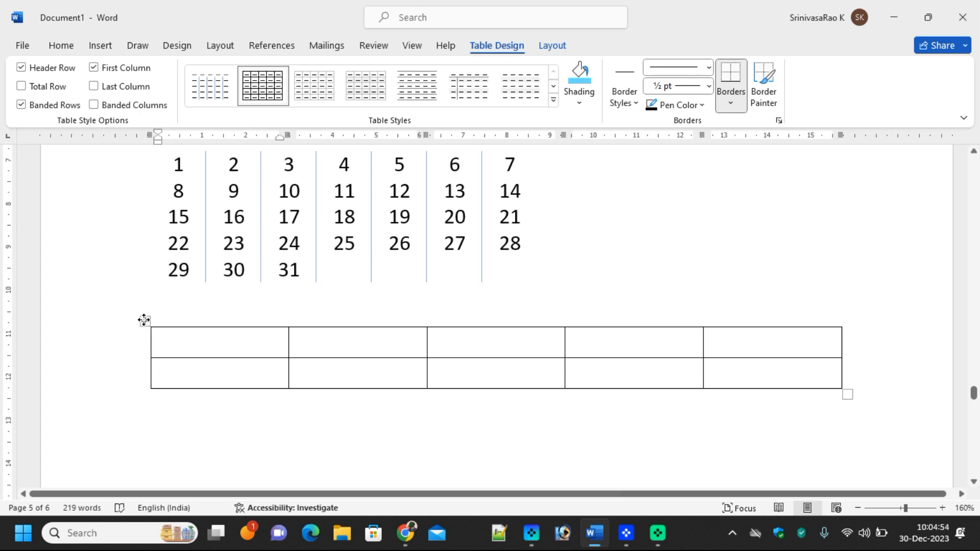
Cut the new full-width table out of the document
left_click(144, 320)
right_click(143, 322)
left_click(189, 44)
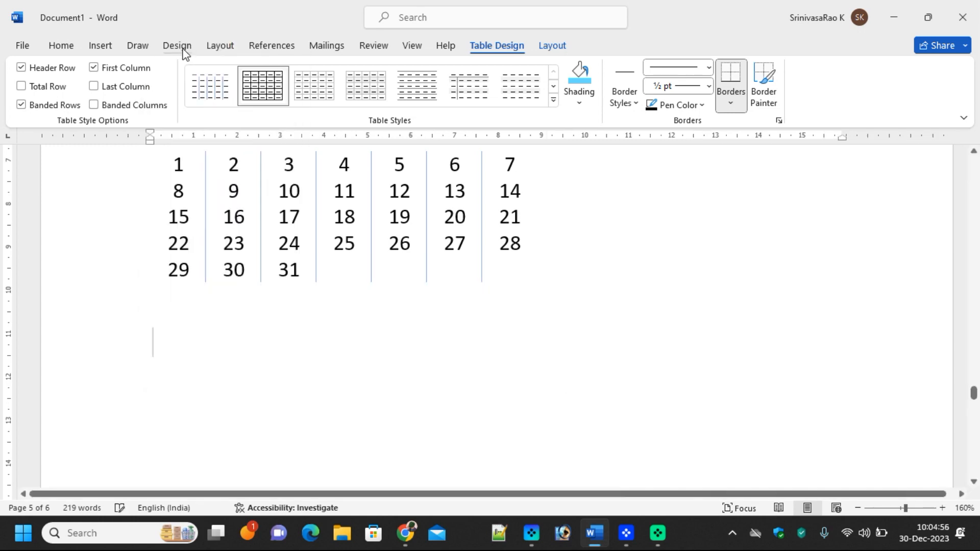
Add an empty line after the last item of the Microsoft Outlook list
scroll(376, 372, "up", 15)
scroll(379, 371, "up", 10)
scroll(297, 258, "down", 6)
scroll(298, 257, "down", 15)
scroll(396, 350, "down", 10)
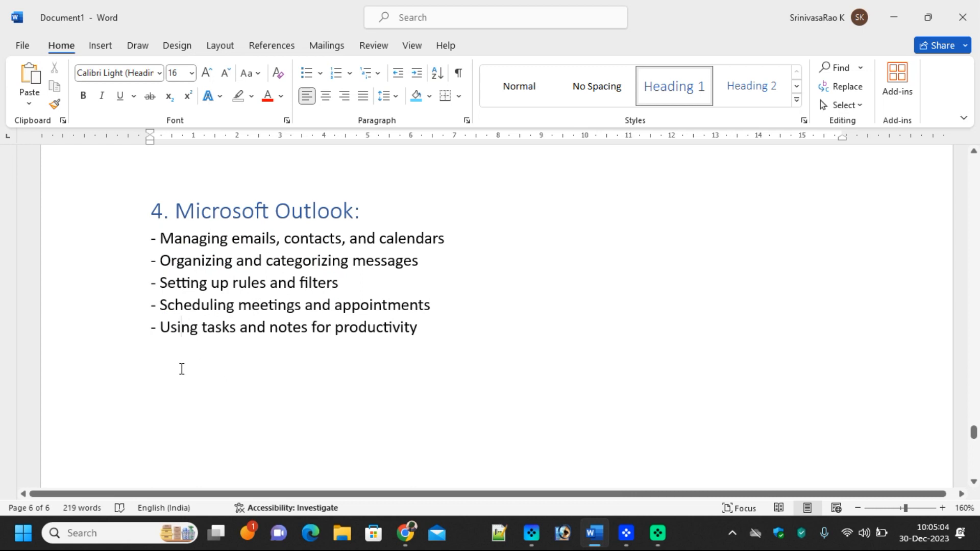
left_click(209, 369)
key("Return")
Embed an Excel spreadsheet on the new line
left_click(99, 46)
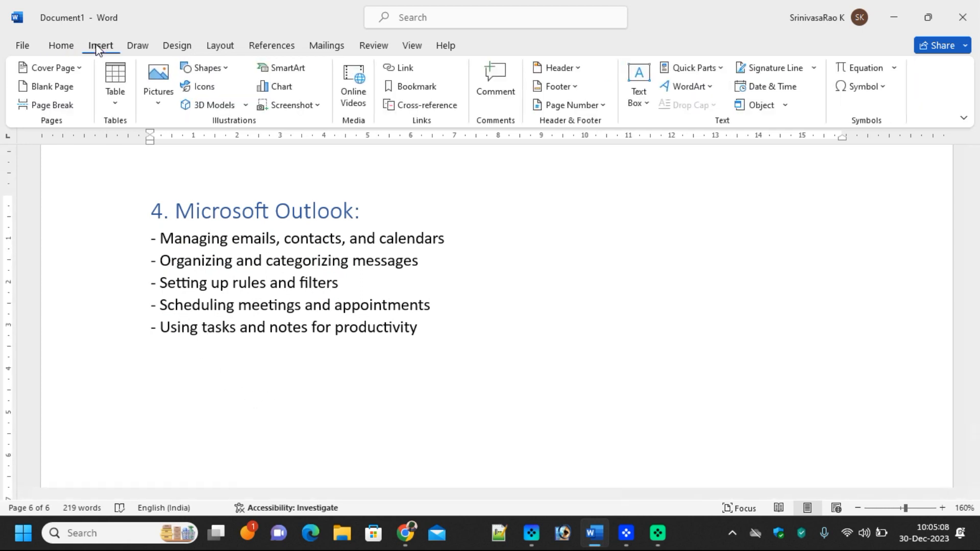
left_click(114, 101)
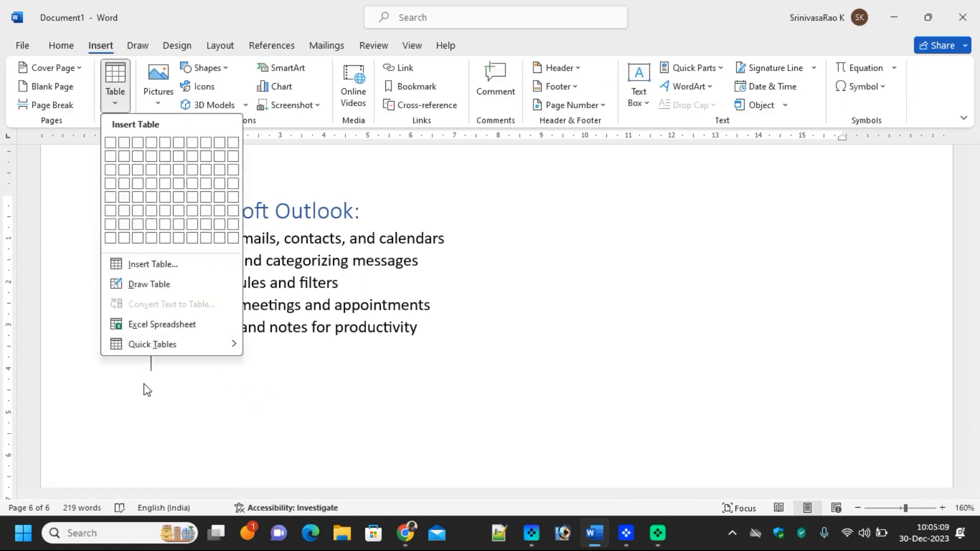
left_click(139, 330)
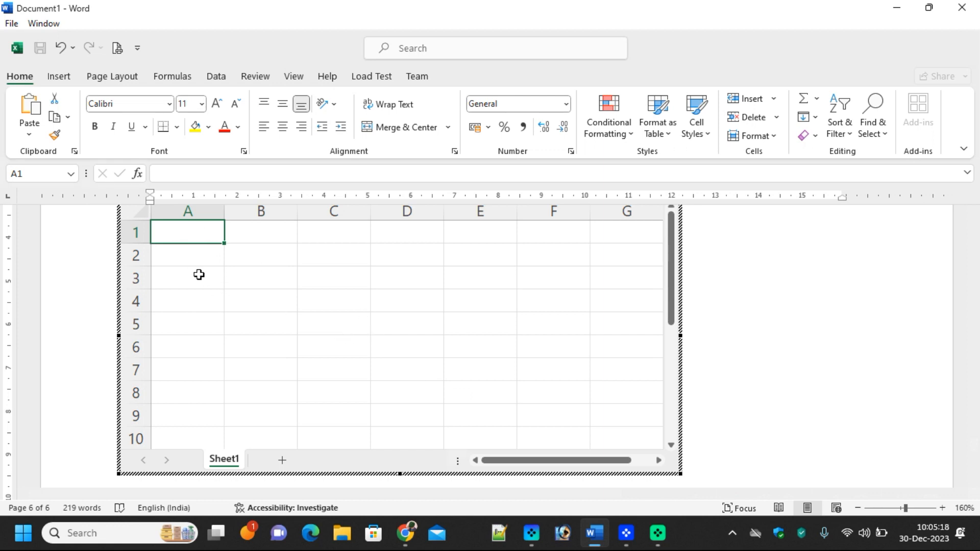
Type the column headers Person, Qtly, Hlfy and Yly across row 1 of the embedded sheet
type("Person")
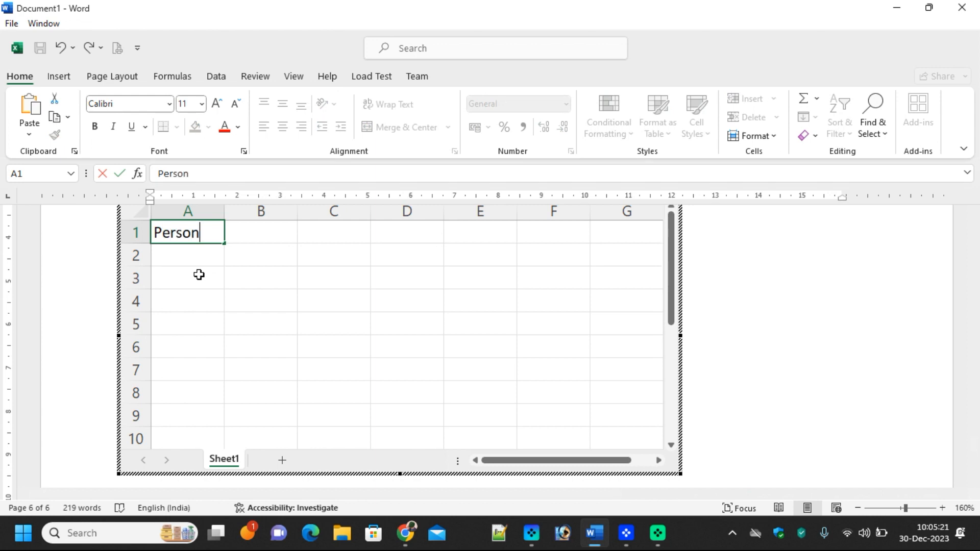
key("Tab")
type("Qtly")
key("Tab")
type("H")
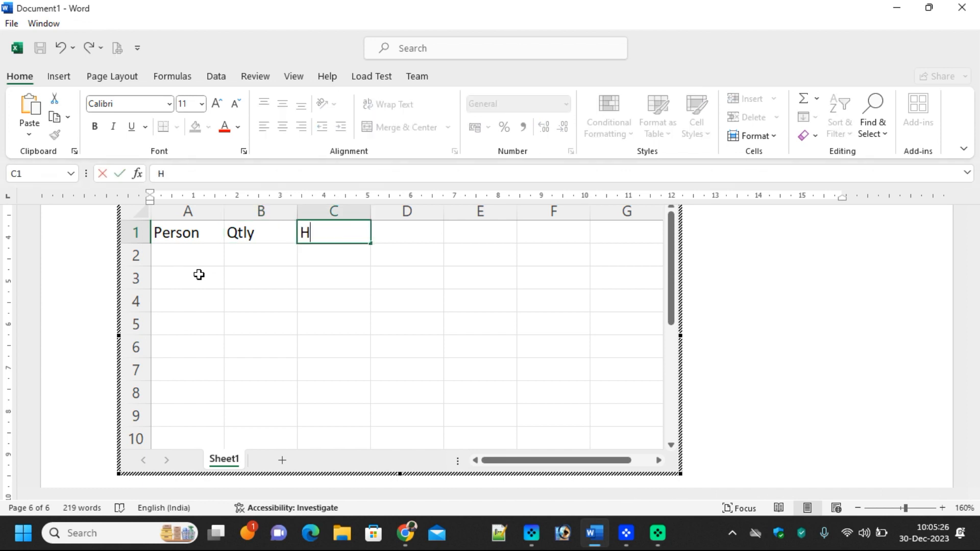
key("Tab")
type("Yea")
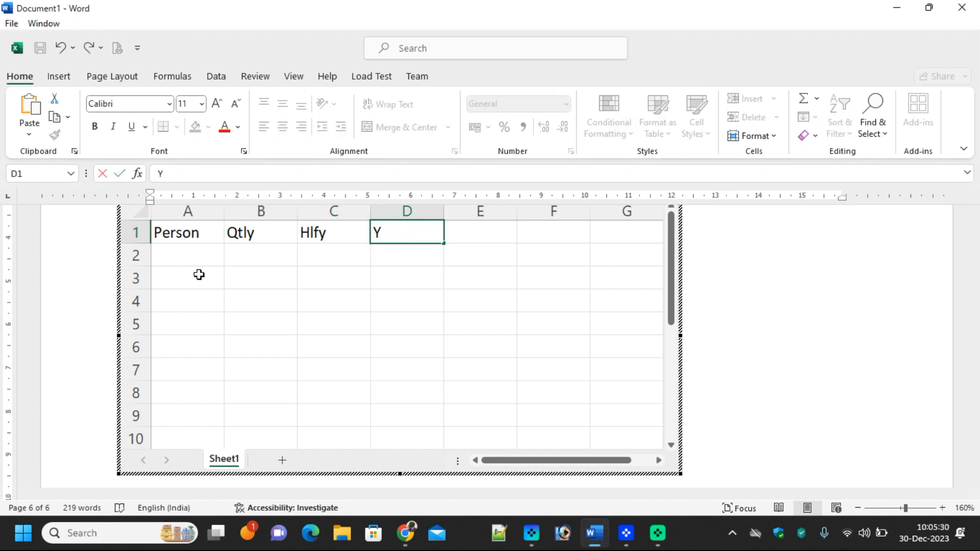
key("Return")
Enter the row labels a, b and c in cells A2 to A4
key("Down")
key("Left")
key("Left")
key("Up")
key("Left")
type("a")
key("Return")
type("b")
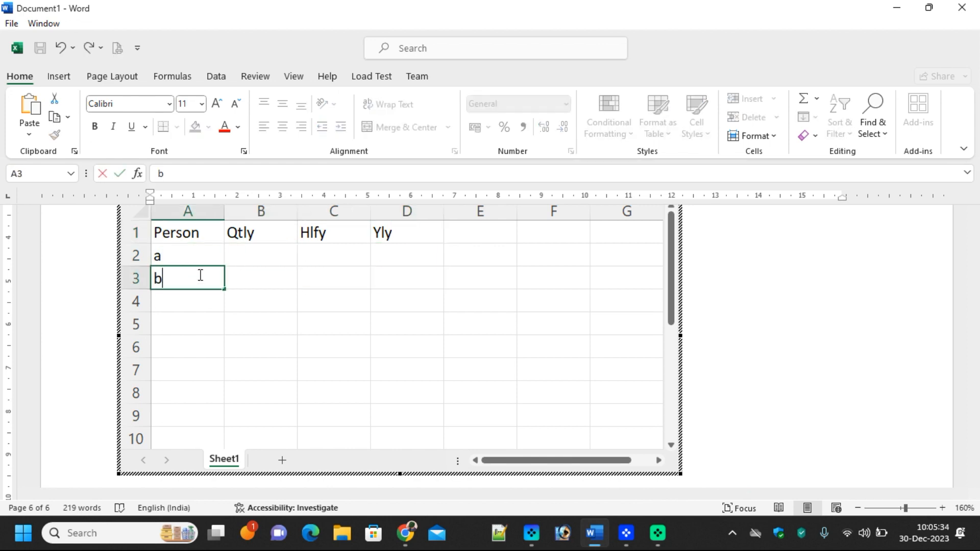
key("Return")
type("c")
key("Return")
Fill the Qtly column with 44, 55 and 66 in B2 to B4
key("Up")
key("Up")
key("Up")
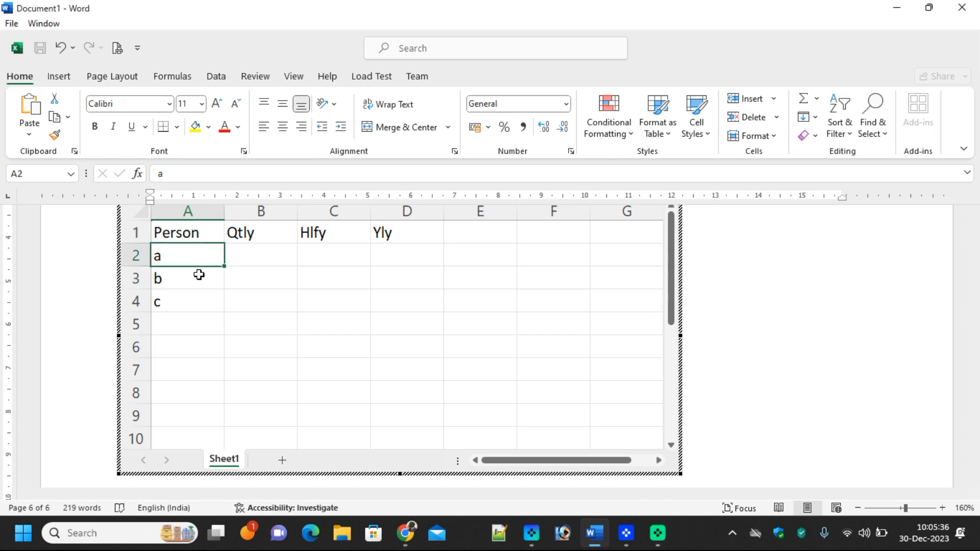
key("Right")
type("44")
key("Return")
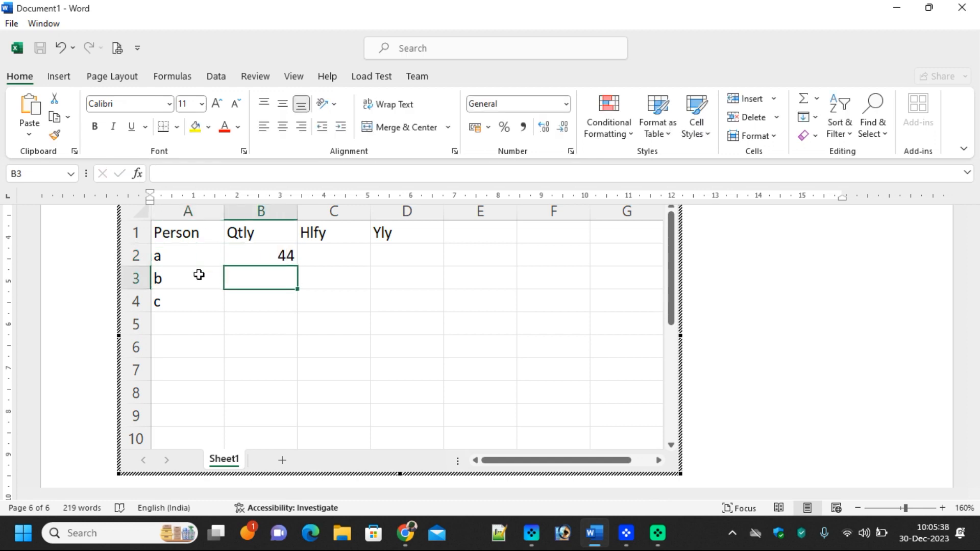
type("55")
key("Return")
type("66")
key("Up")
key("Up")
key("Up")
Fill the Hlfy column with 77, 88 and 99 in C2 to C4
key("Down")
key("Right")
type("77")
key("Return")
type("88")
key("Return")
type("99")
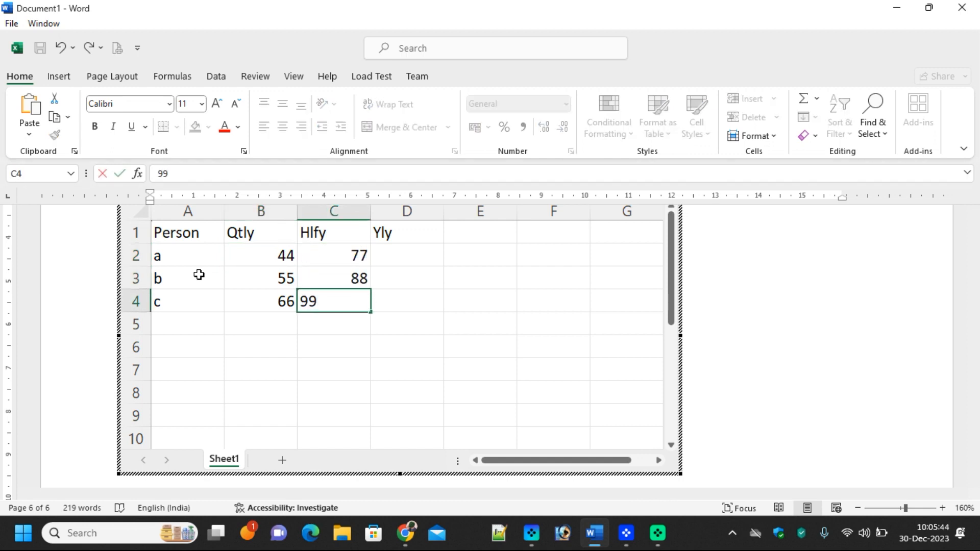
key("Up")
key("Up")
Fill the Yly column with 66, 77 and 55 in D2 to D4
key("Right")
type("66")
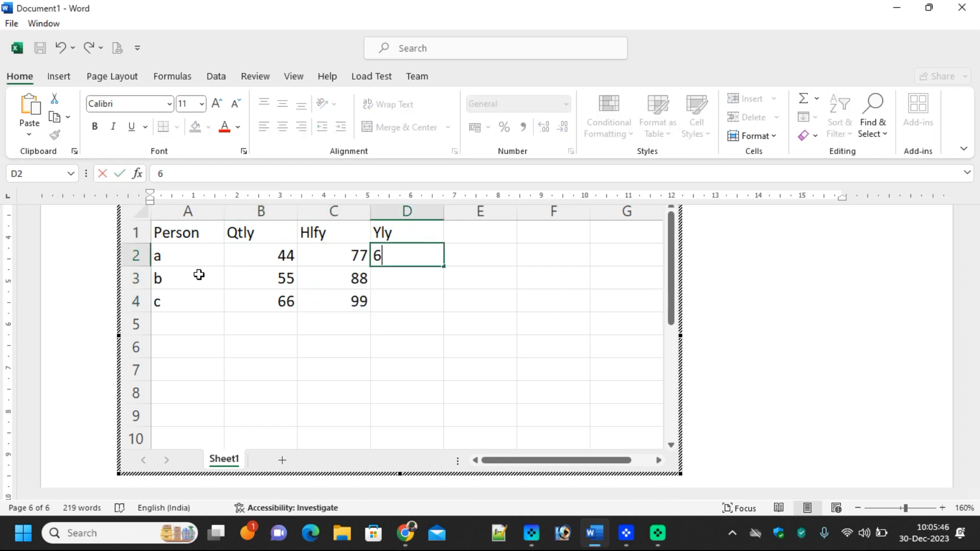
key("Return")
type("77")
key("Return")
type("55")
key("Return")
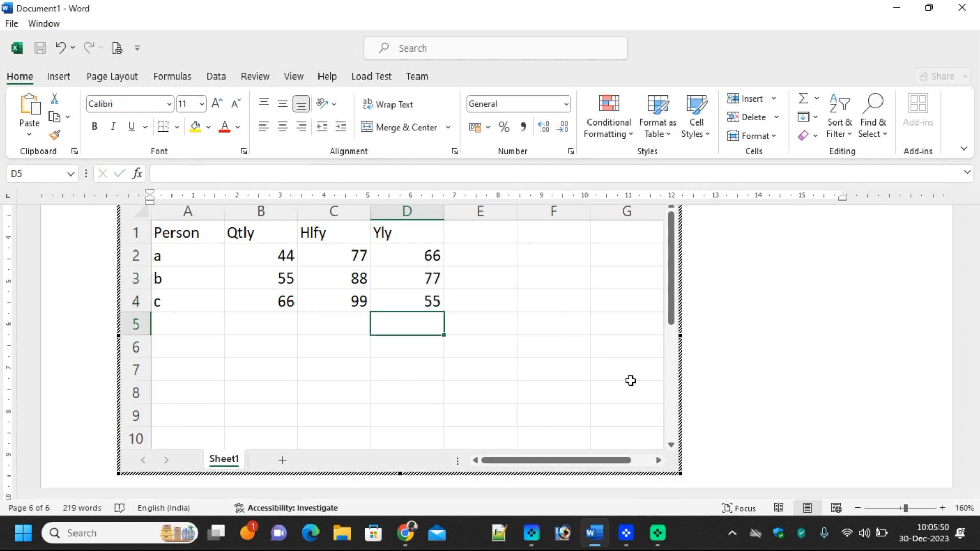
Drag the embedded sheet up under the last Outlook bullet, then reopen it and select empty columns E–G
left_click(762, 337)
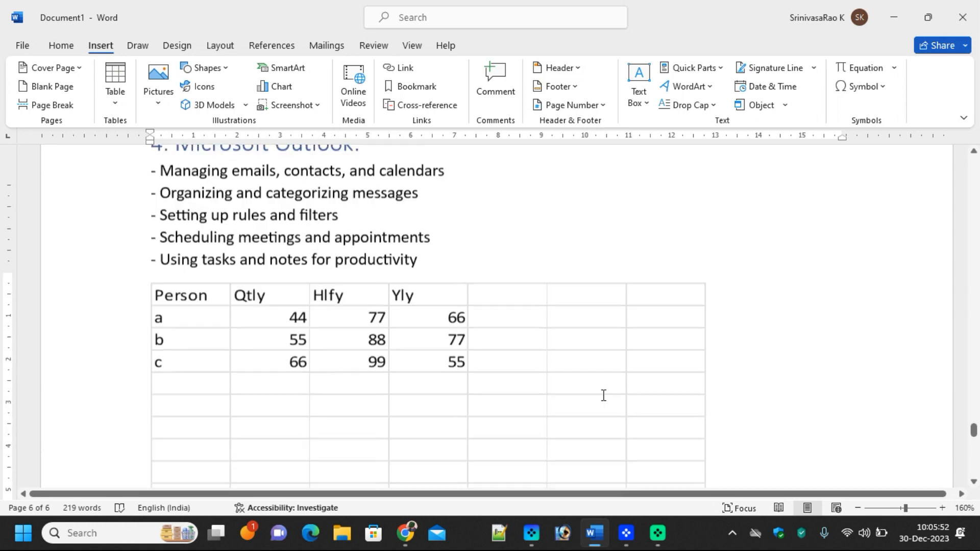
scroll(473, 388, "up", 3)
scroll(475, 405, "down", 5)
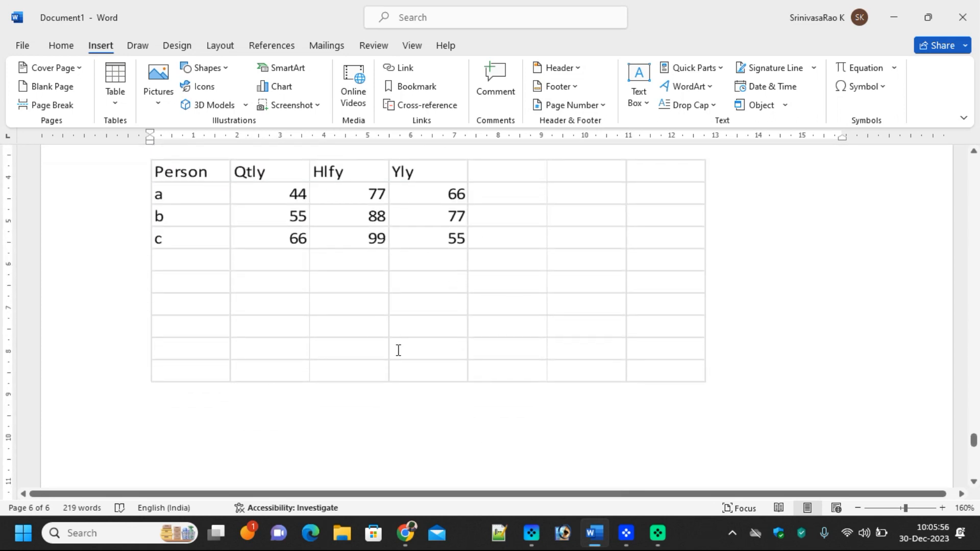
left_click(380, 318)
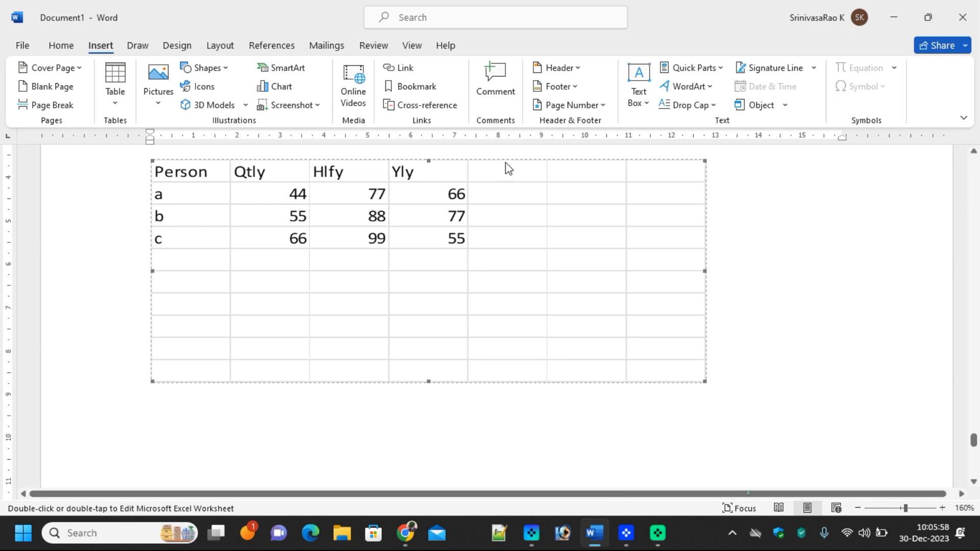
left_click_drag(506, 160, 514, 228)
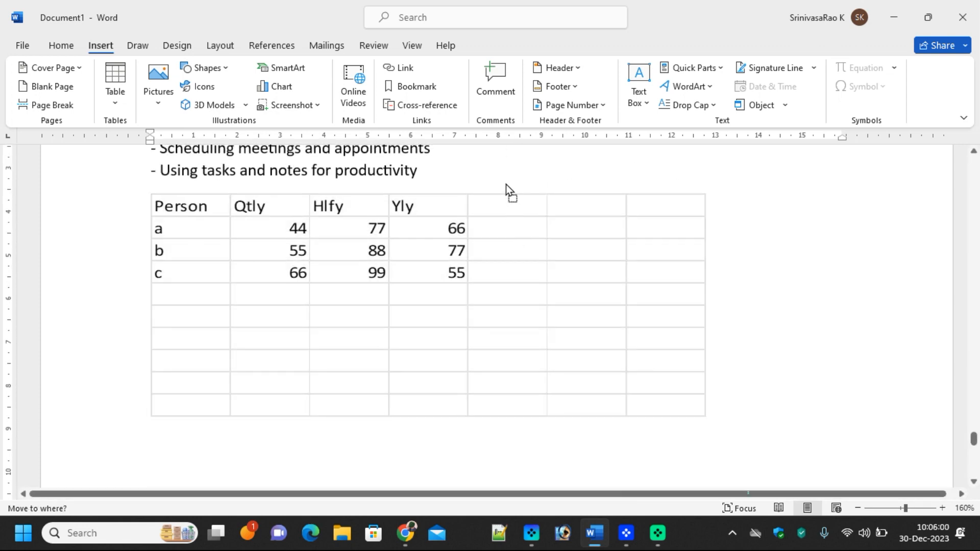
left_click_drag(501, 194, 496, 207)
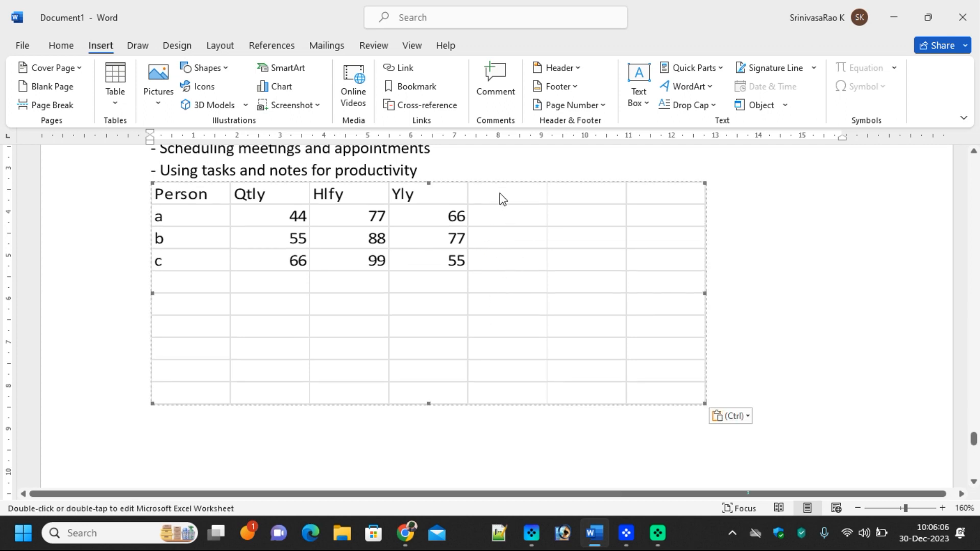
double_click(506, 238)
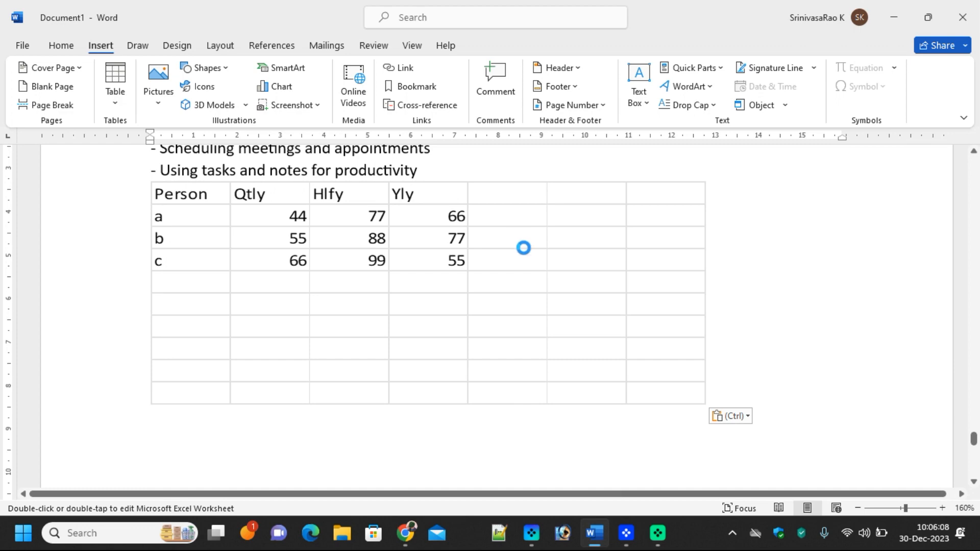
left_click_drag(495, 227, 648, 237)
Shrink the embedded sheet so only columns A to D show
right_click(493, 237)
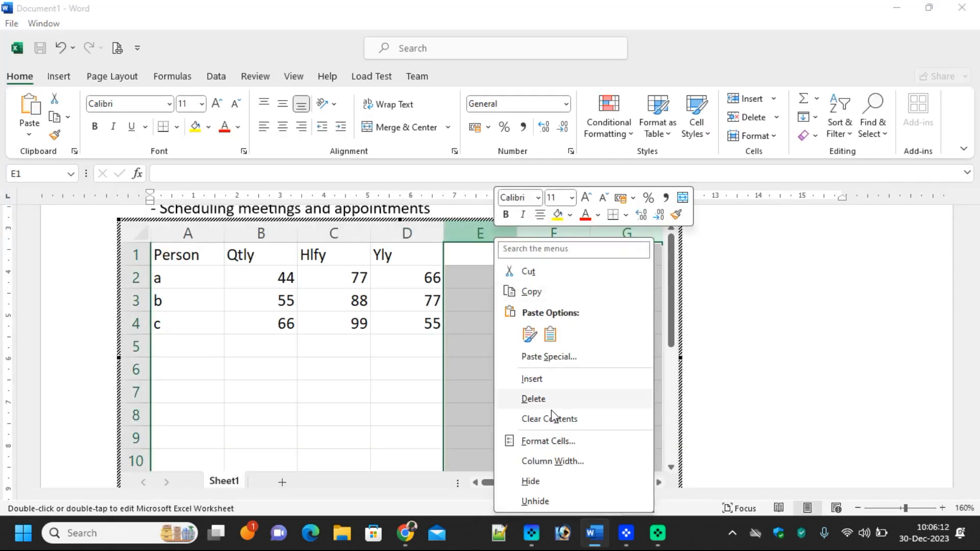
left_click(536, 399)
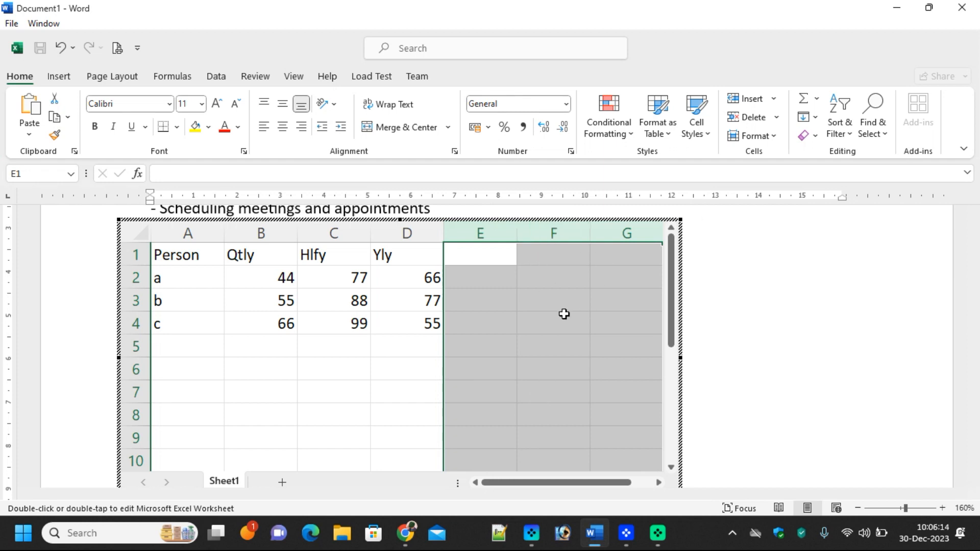
left_click_drag(679, 358, 438, 342)
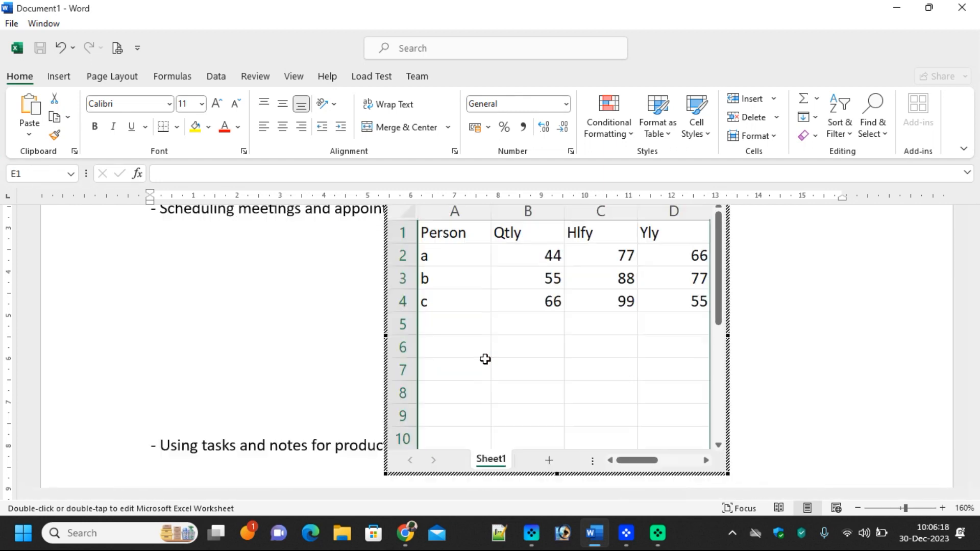
left_click(750, 336)
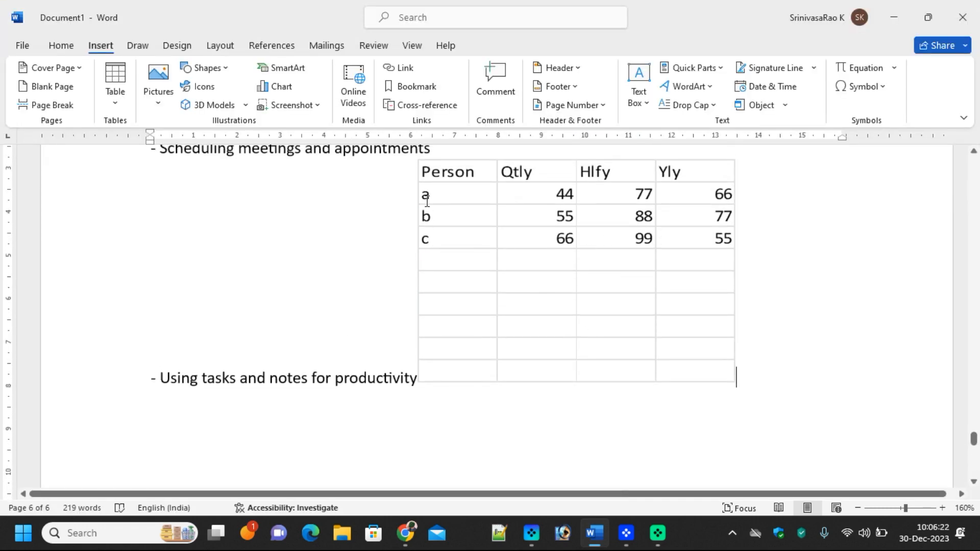
Cut the embedded sheet out of the document and add an empty line after the bullets
left_click(443, 171)
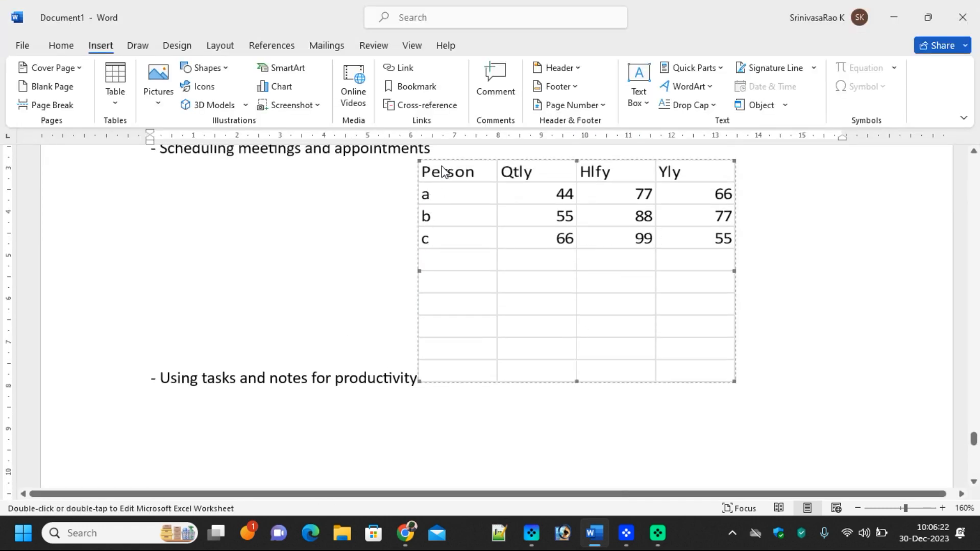
right_click(471, 167)
left_click(505, 191)
scroll(338, 302, "up", 4)
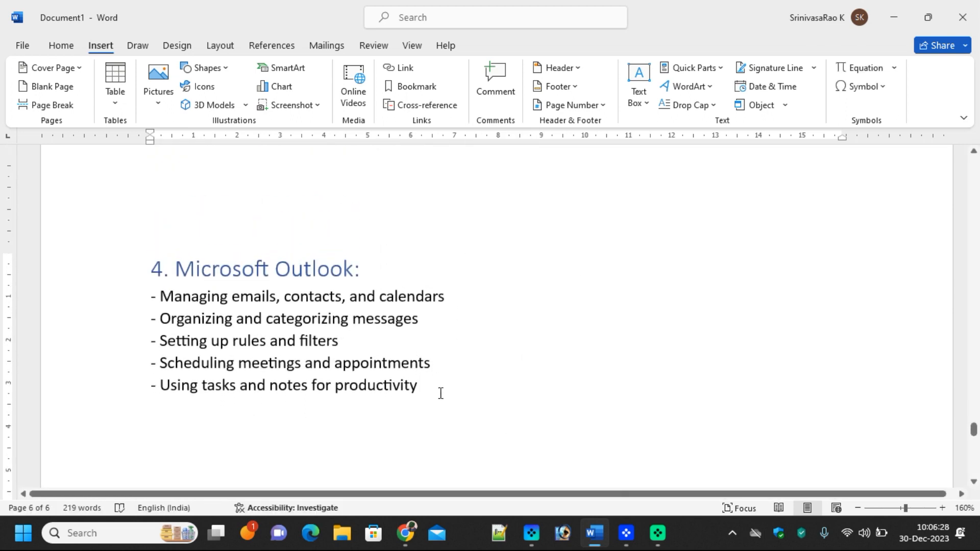
key("Return")
Use Draw Table to drag one large single-cell table below the Outlook bullet list
left_click(115, 99)
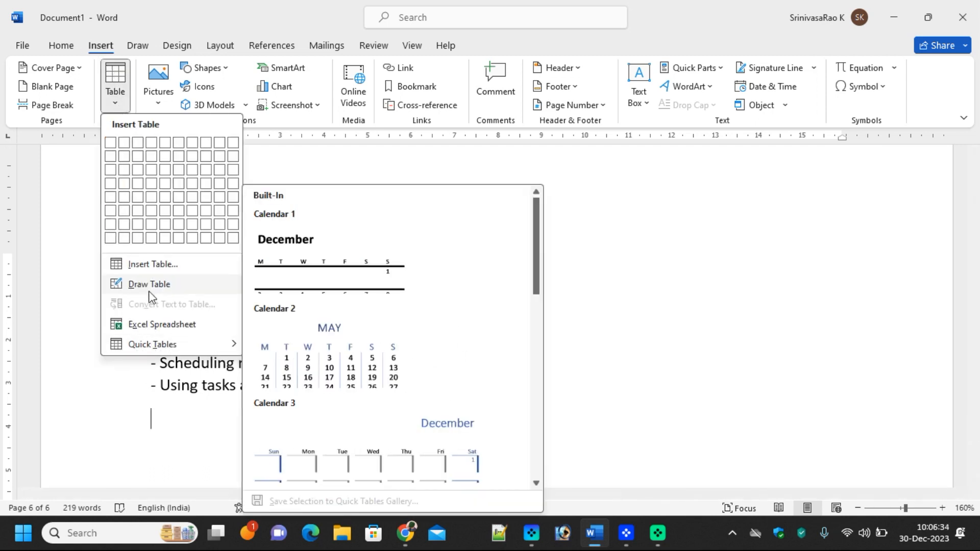
left_click(149, 284)
scroll(401, 355, "down", 3)
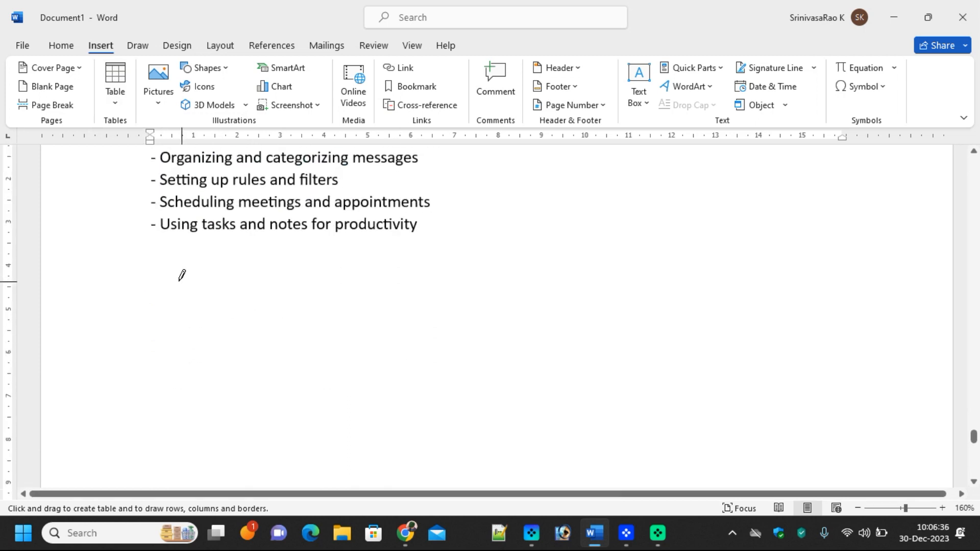
mouse_move(164, 264)
left_mouse_down()
mouse_move(302, 363)
mouse_move(687, 396)
mouse_move(816, 435)
left_mouse_up()
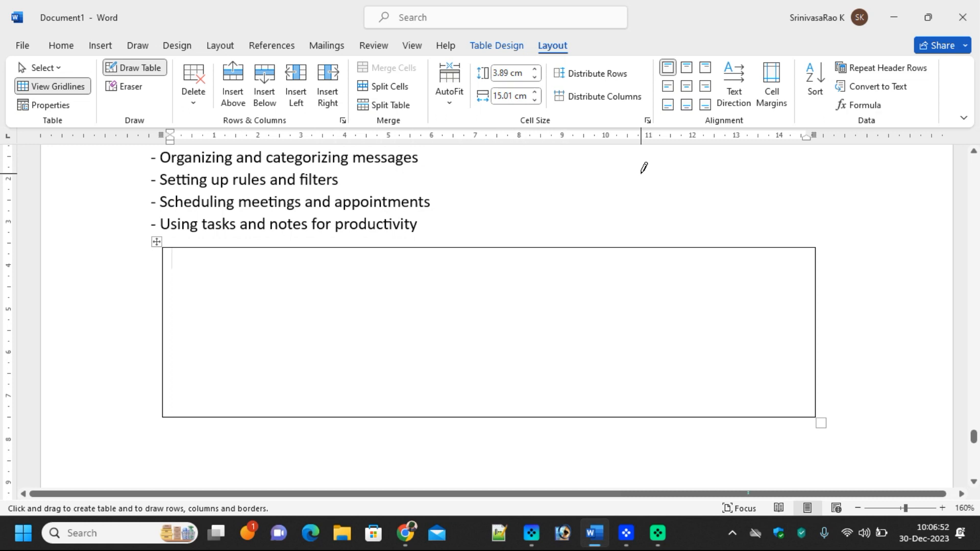
left_click(44, 105)
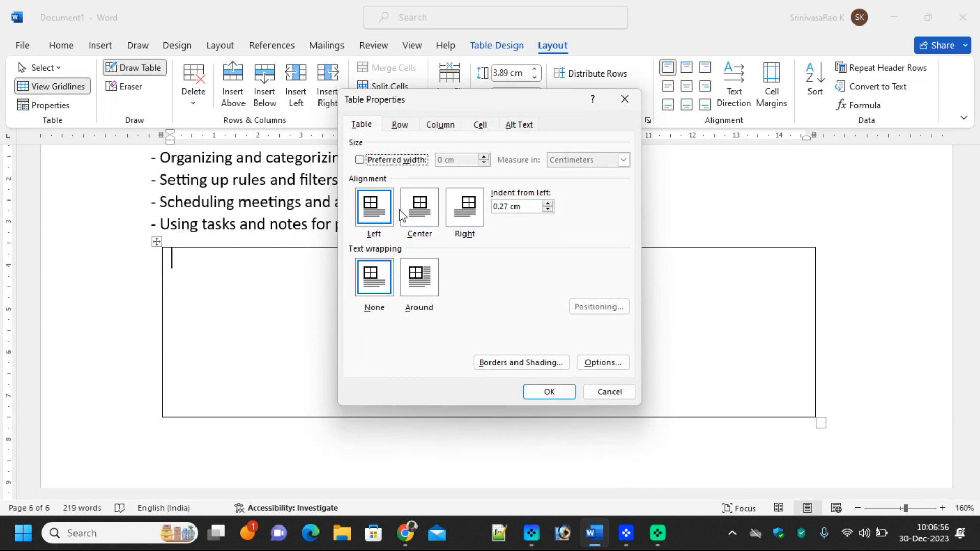
left_click(363, 127)
left_click(401, 126)
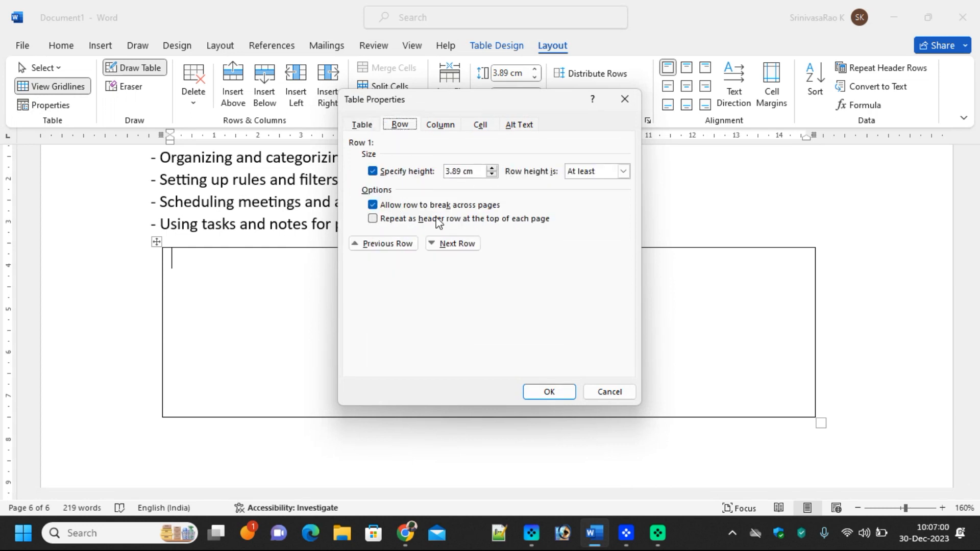
left_click(438, 128)
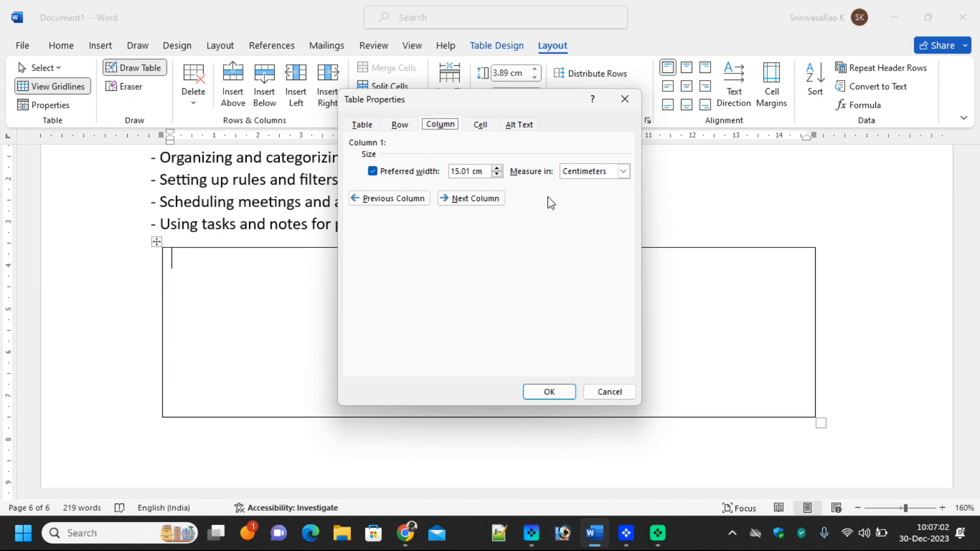
left_click(483, 127)
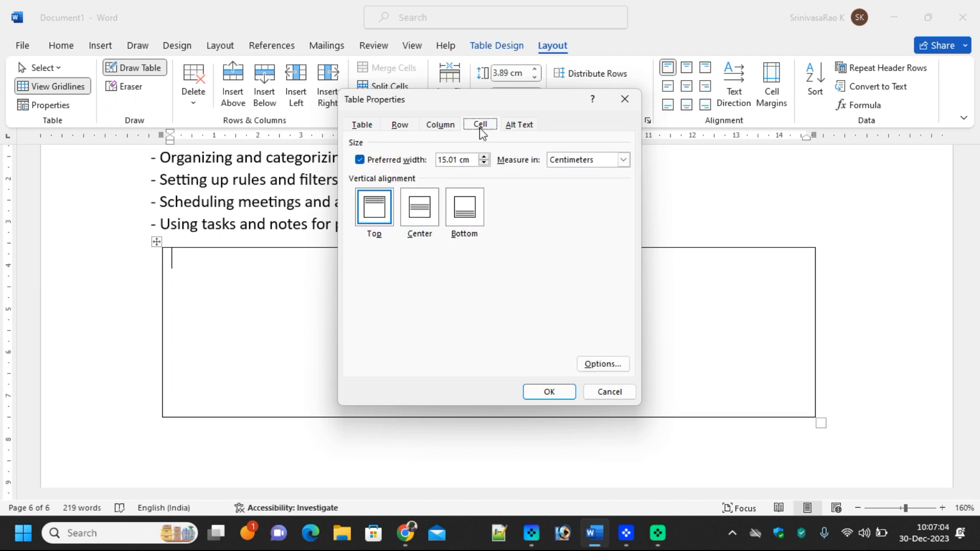
left_click(517, 127)
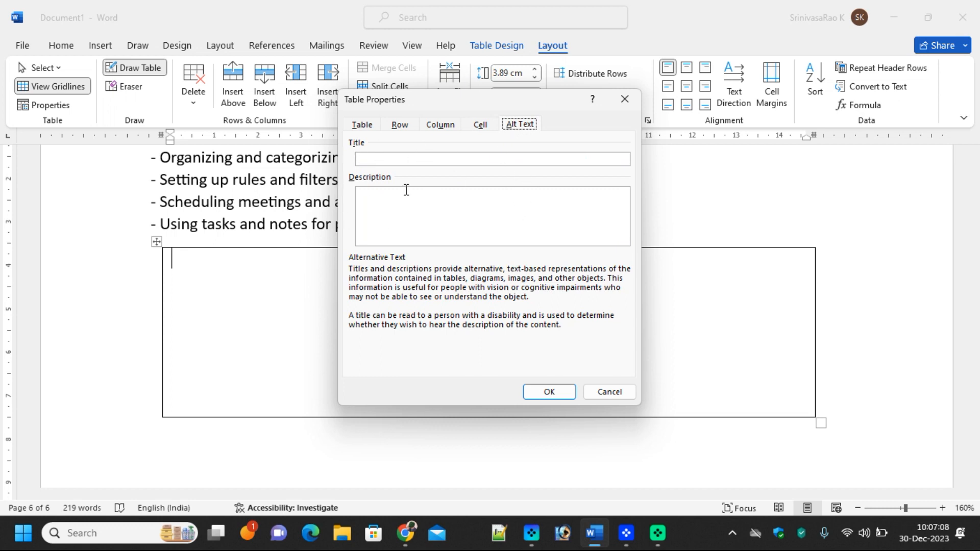
left_click(549, 392)
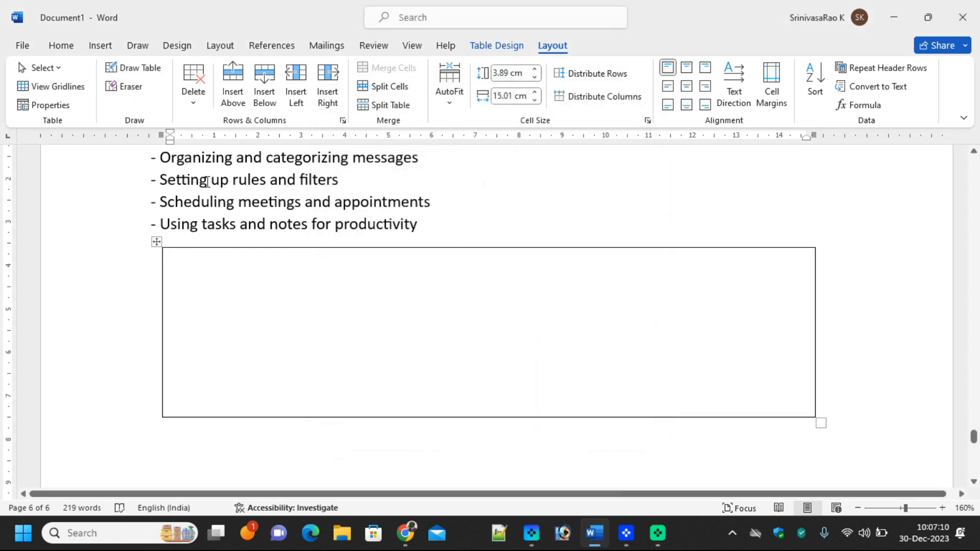
Draw three horizontal dividers to split the table into four rows
left_click(140, 74)
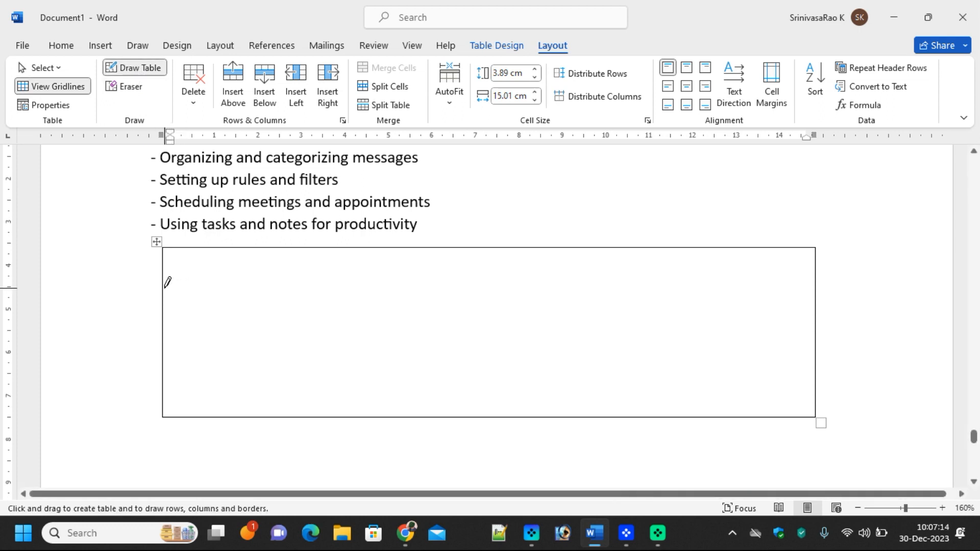
left_click_drag(166, 286, 611, 295)
left_click_drag(722, 294, 720, 296)
left_click_drag(168, 332, 668, 331)
left_click_drag(166, 375, 793, 377)
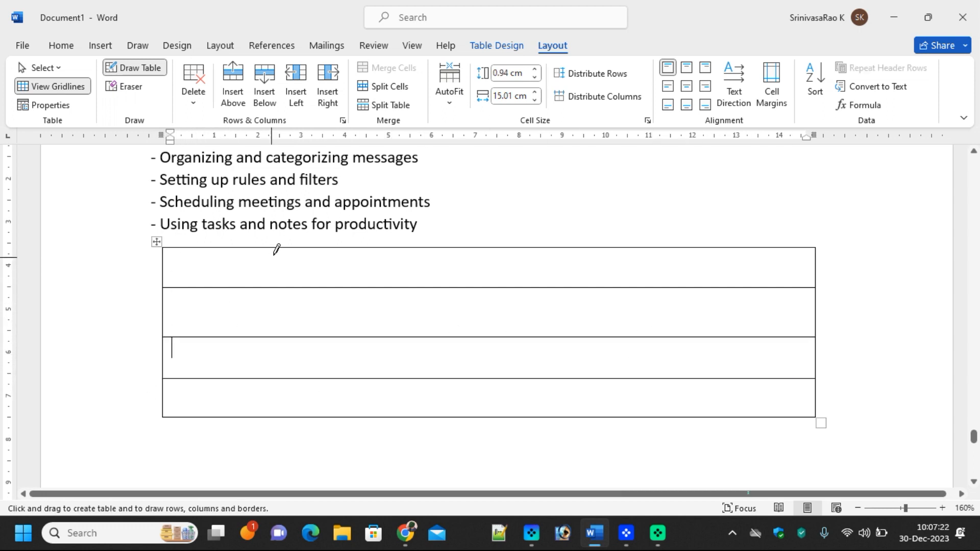
Draw four vertical dividers to make five columns, undoing a stray line, and select the last three columns
left_click_drag(274, 245, 288, 406)
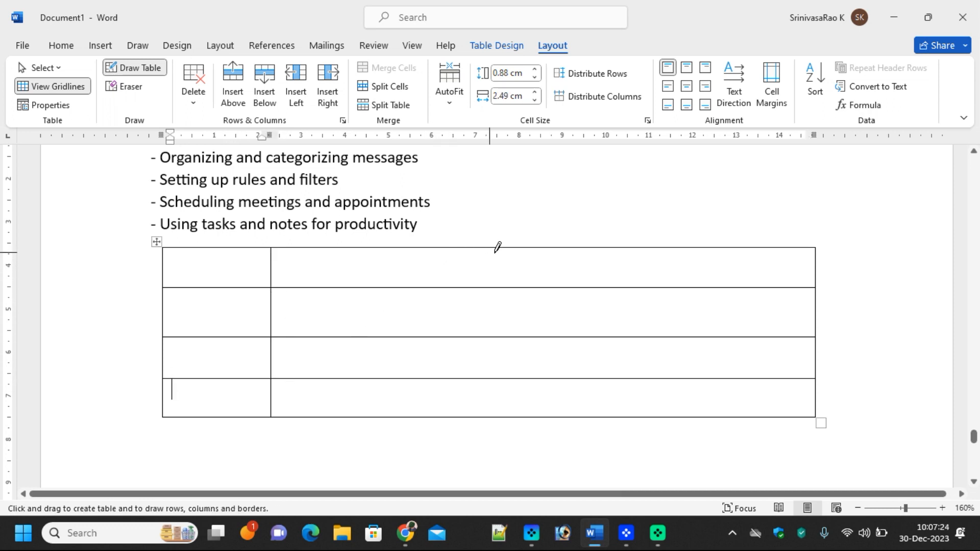
mouse_move(513, 249)
left_mouse_down()
mouse_move(530, 323)
mouse_move(531, 413)
left_mouse_up()
mouse_move(628, 249)
left_mouse_down()
mouse_move(651, 383)
mouse_move(642, 411)
left_mouse_up()
mouse_move(732, 247)
left_mouse_down()
mouse_move(727, 398)
mouse_move(736, 407)
left_mouse_up()
key("ctrl+z")
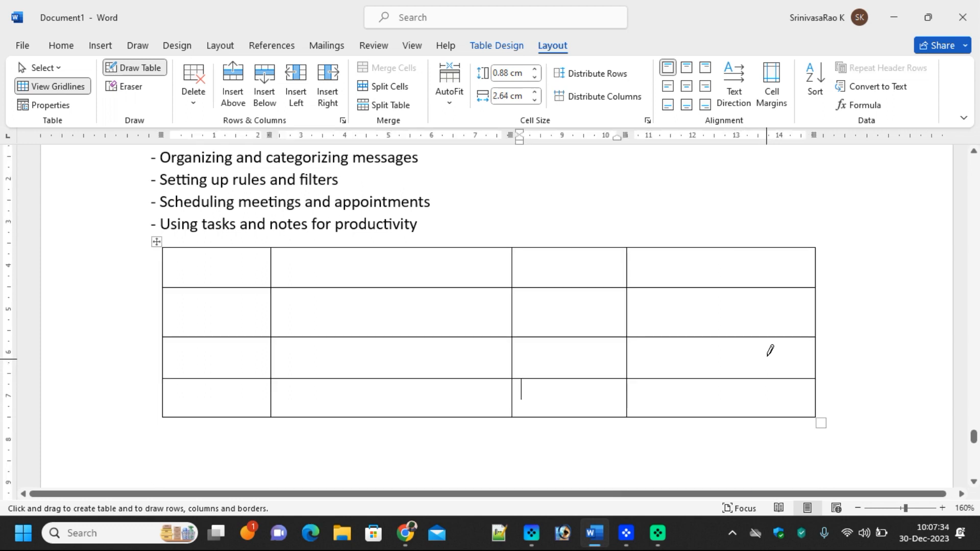
mouse_move(717, 247)
left_mouse_down()
mouse_move(733, 338)
mouse_move(728, 411)
left_mouse_up()
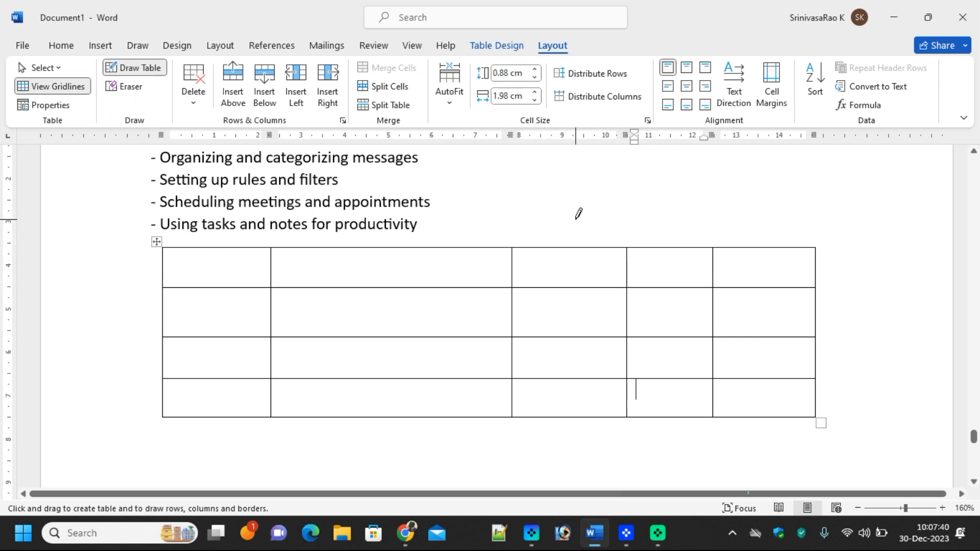
key("Escape")
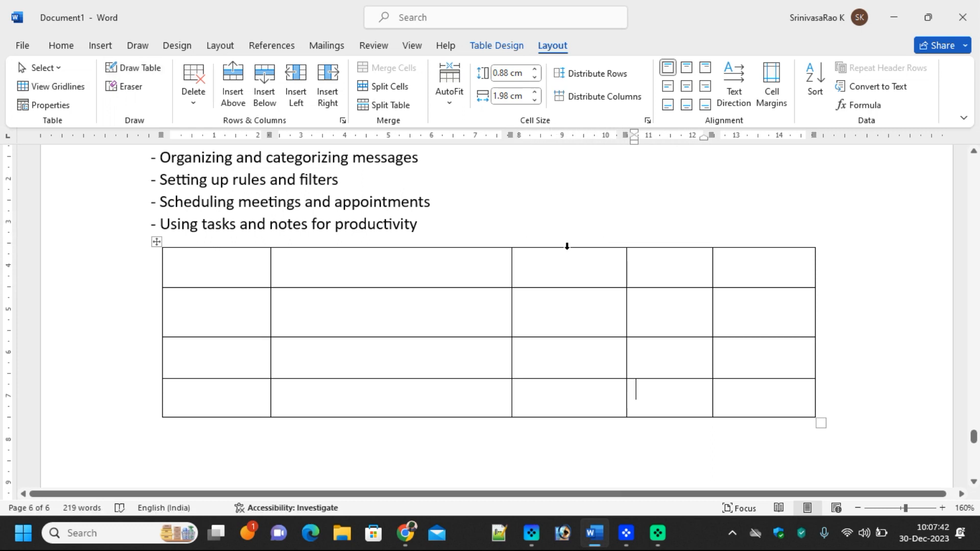
left_click_drag(570, 245, 766, 255)
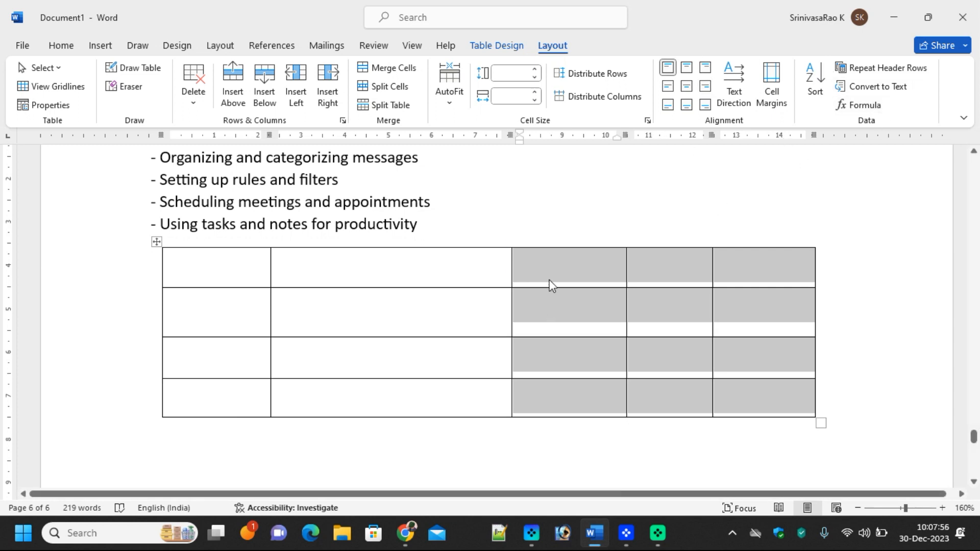
Distribute the three selected columns evenly
right_click(543, 259)
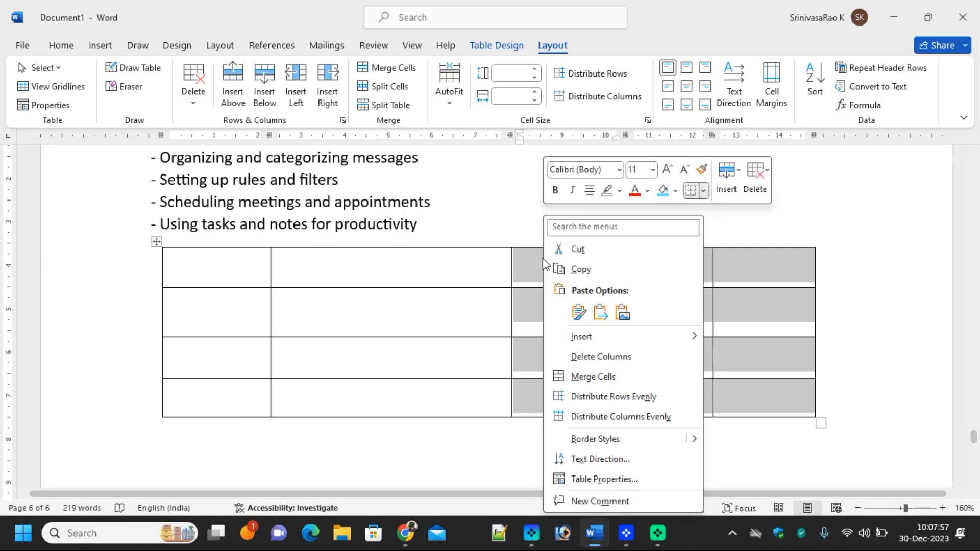
left_click(636, 417)
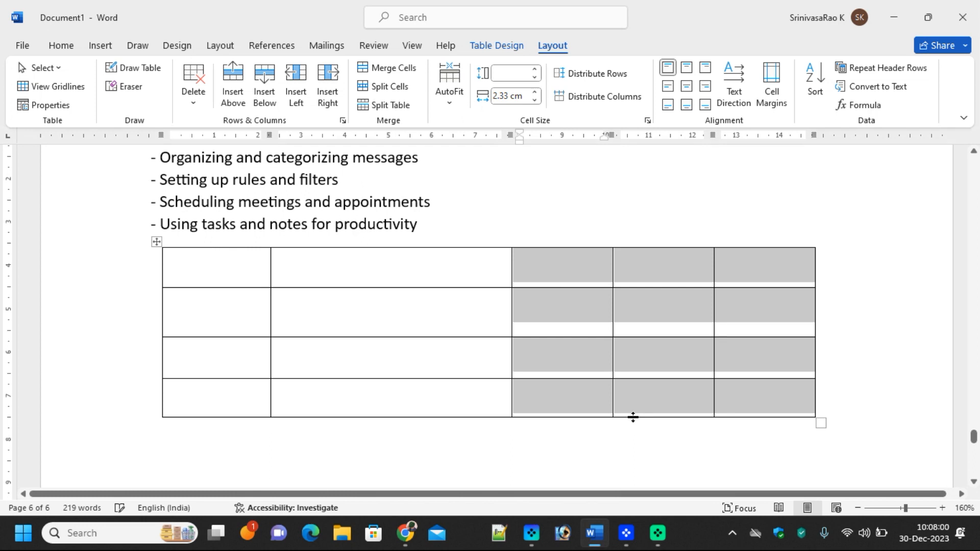
left_click(215, 322)
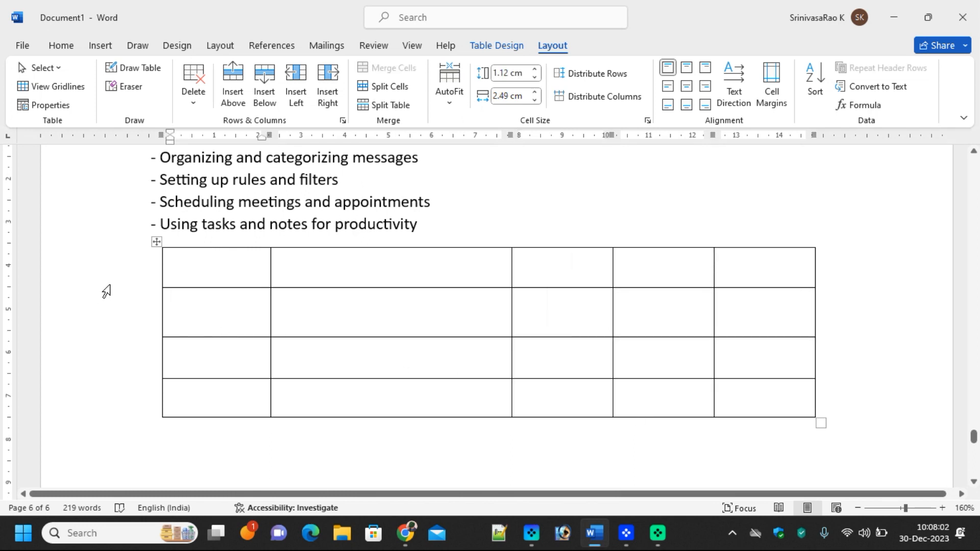
Distribute all four table rows evenly
left_click_drag(120, 291, 113, 407)
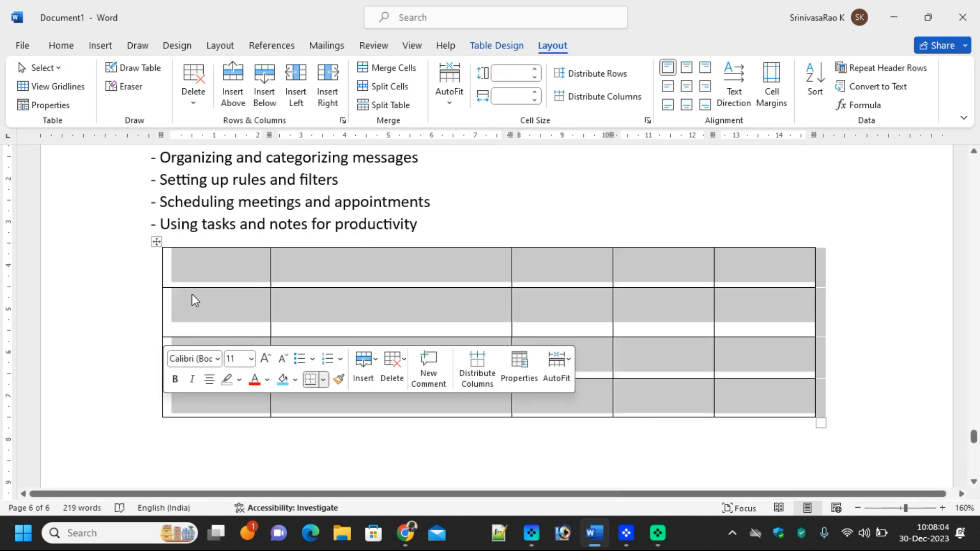
right_click(205, 266)
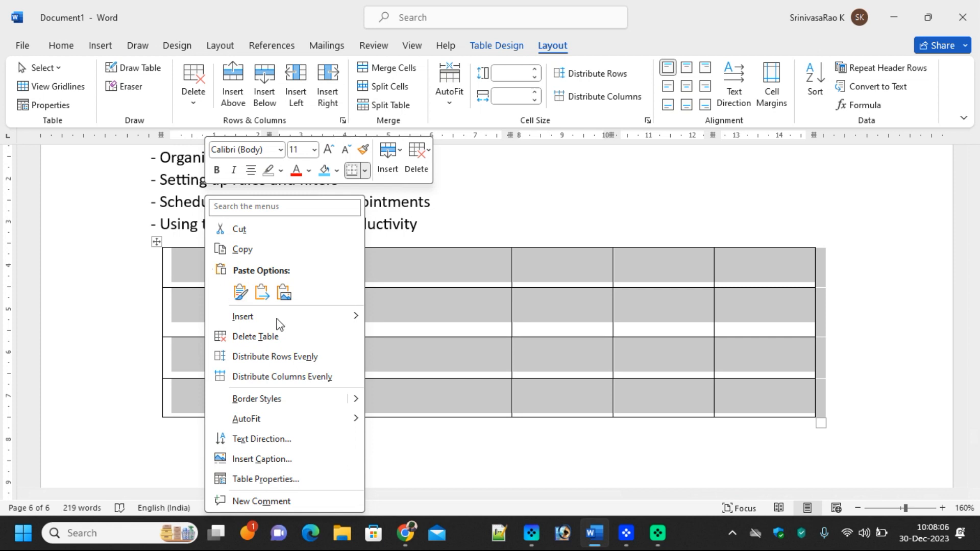
left_click(282, 360)
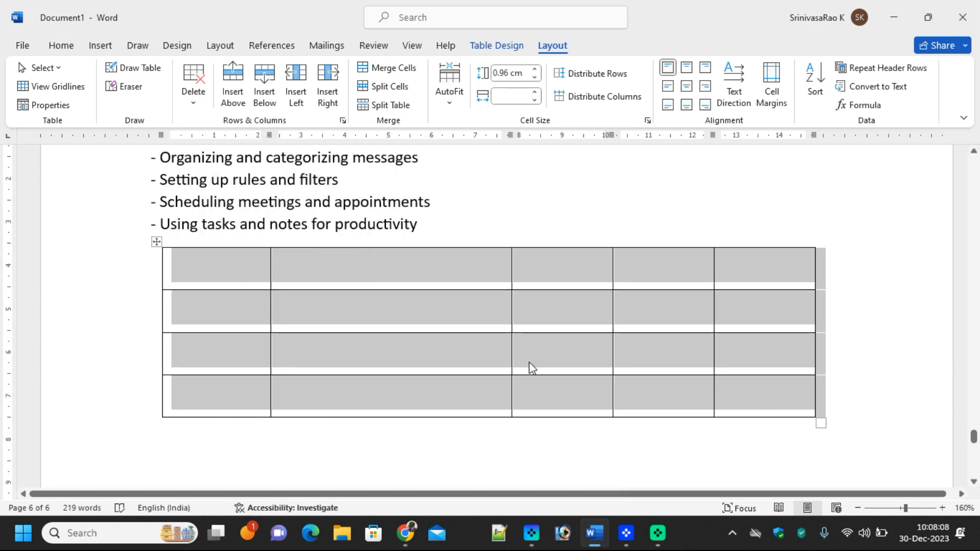
Type 3, 2, 1 and 4 down the first column of the table
left_click(227, 270)
type("3")
left_click(231, 322)
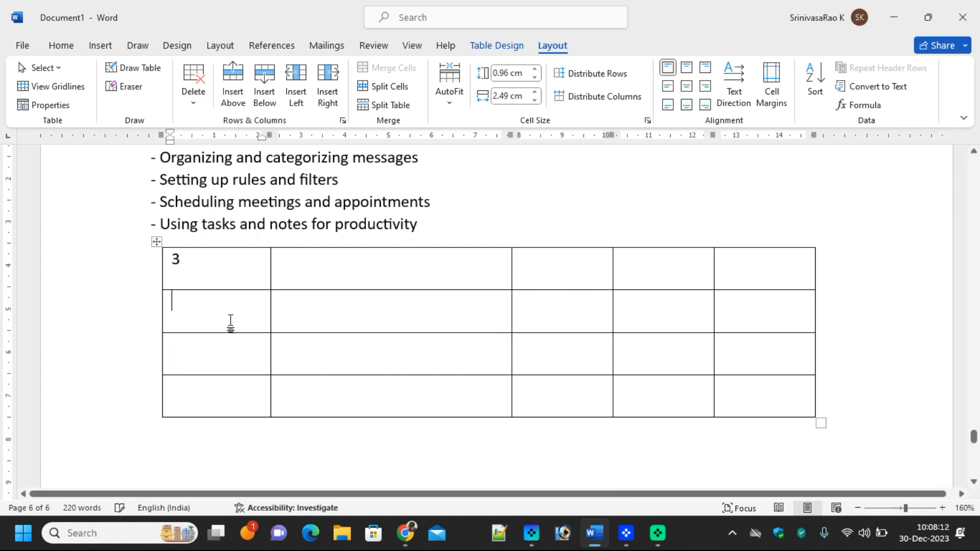
type("2")
left_click(230, 350)
type("1")
left_click(213, 388)
type("4")
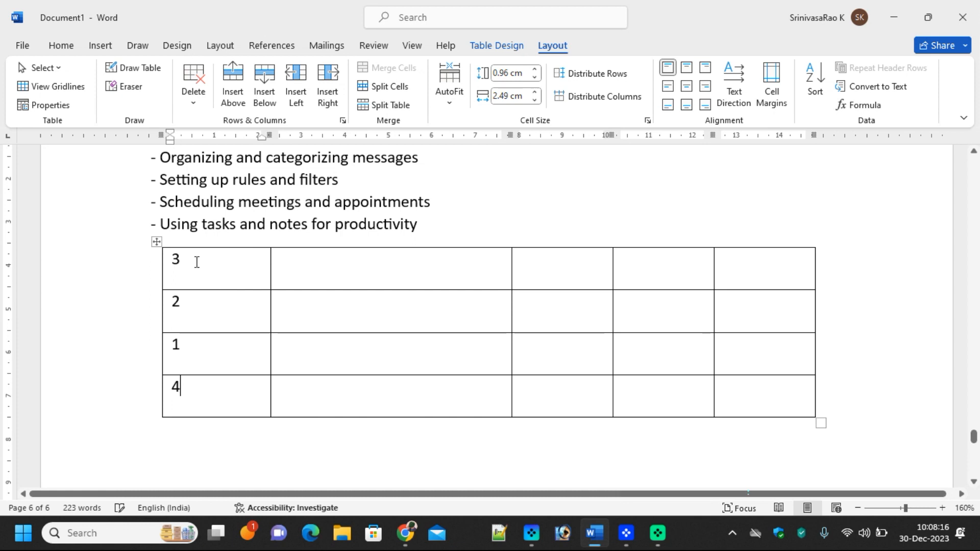
Sort the whole table with sort type Number, then select the 3 in the first cell
left_click(156, 241)
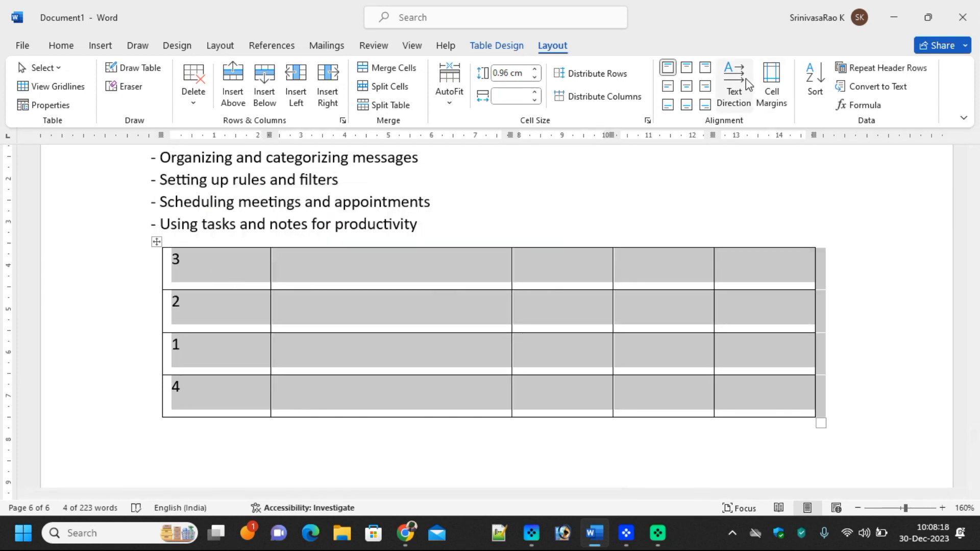
left_click(813, 74)
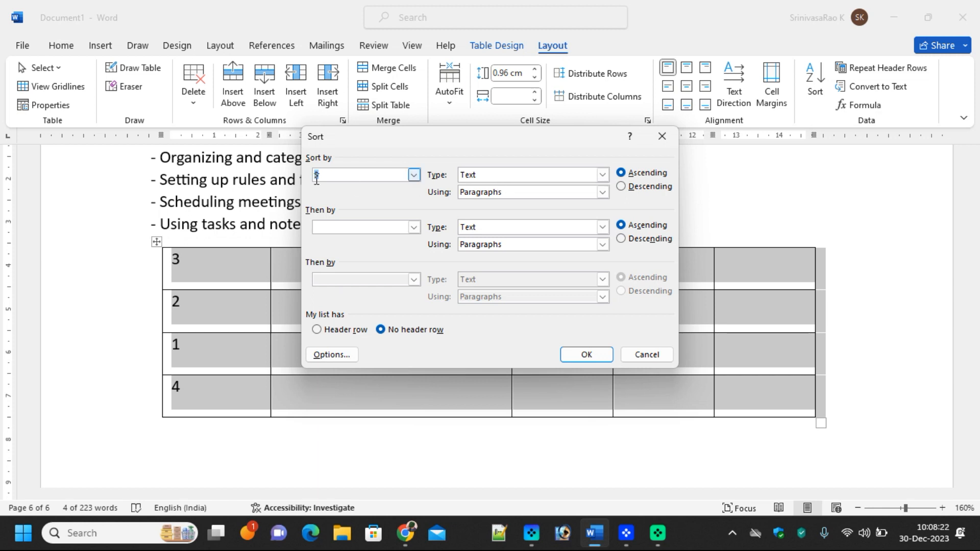
left_click(591, 182)
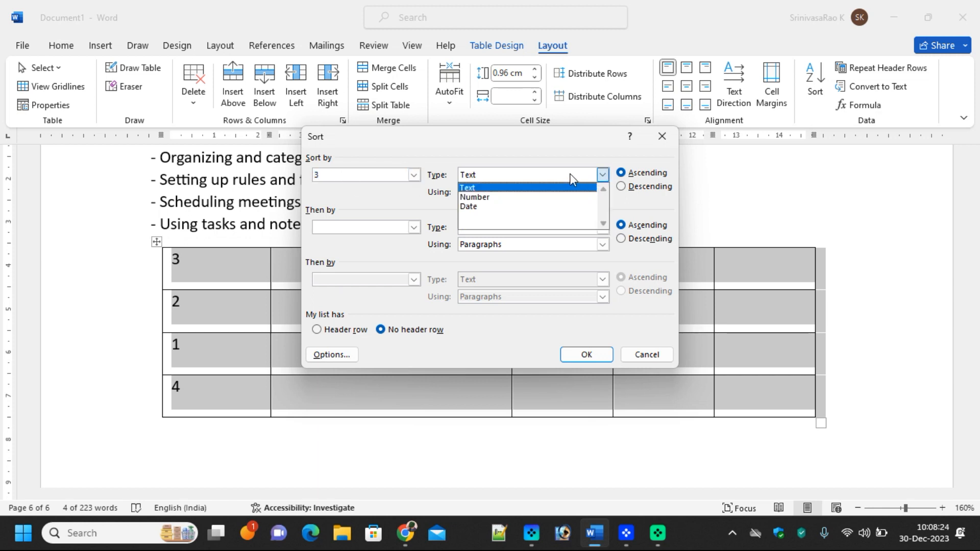
left_click(504, 187)
left_click(510, 175)
left_click(511, 193)
left_click(588, 352)
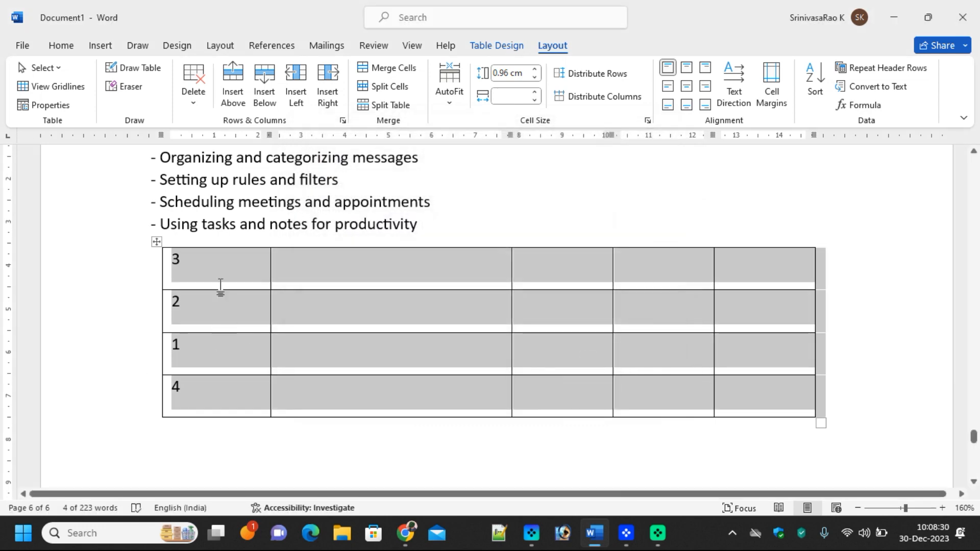
left_click(188, 262)
left_click(157, 258)
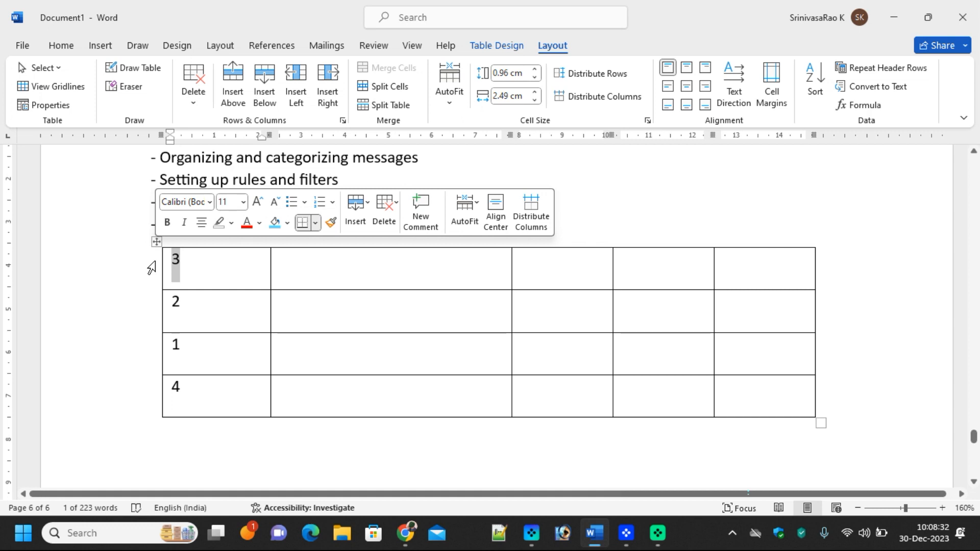
Replace the first cell's 3 with 'code' and sort the table by Column 1
type("coc")
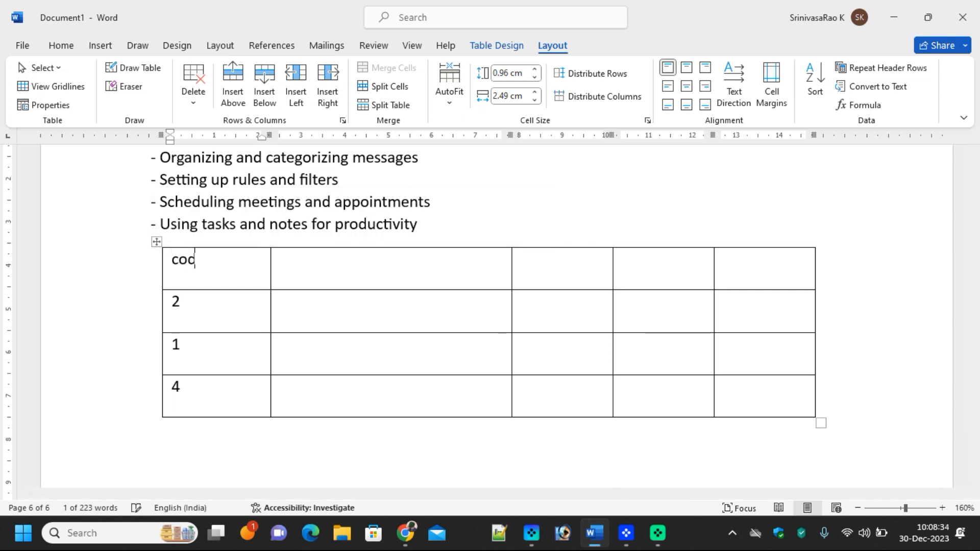
left_click(157, 242)
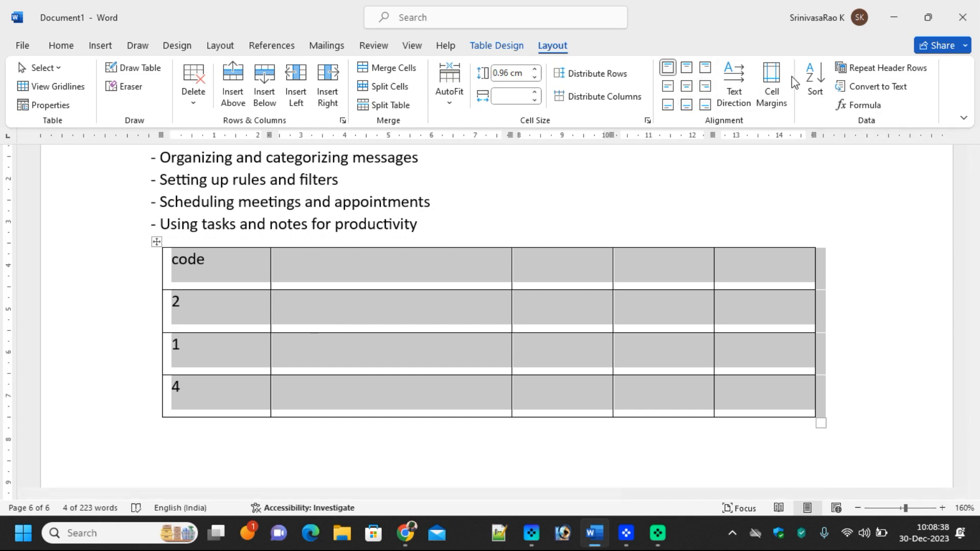
left_click(811, 82)
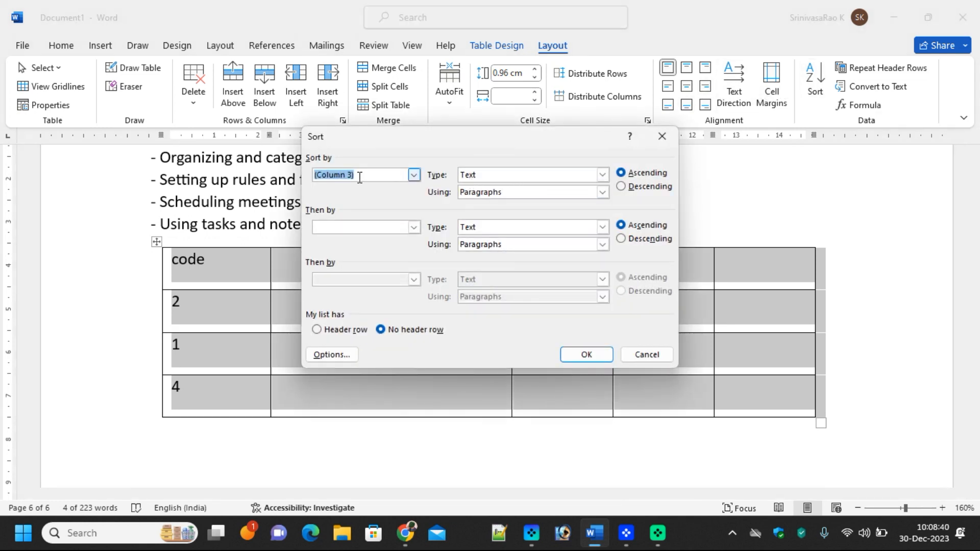
left_click(414, 175)
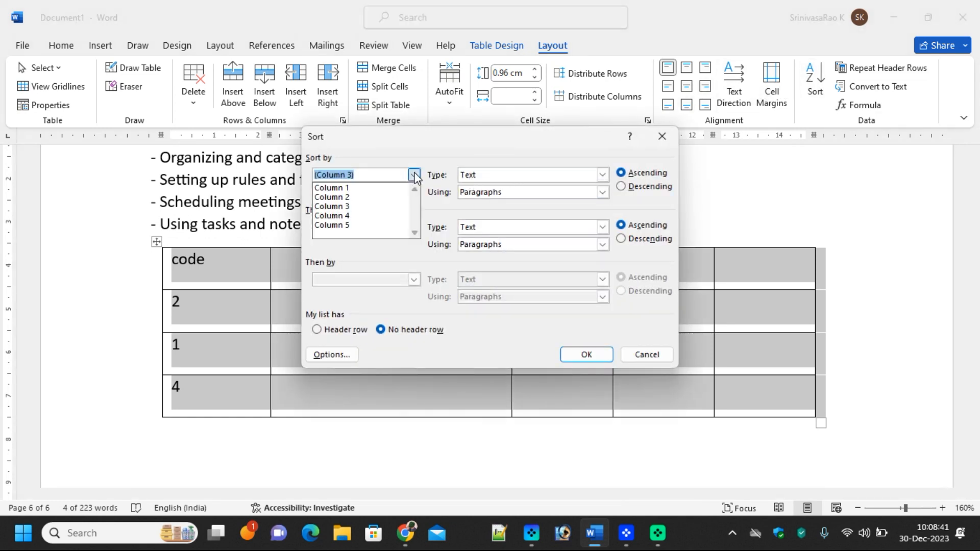
left_click(376, 188)
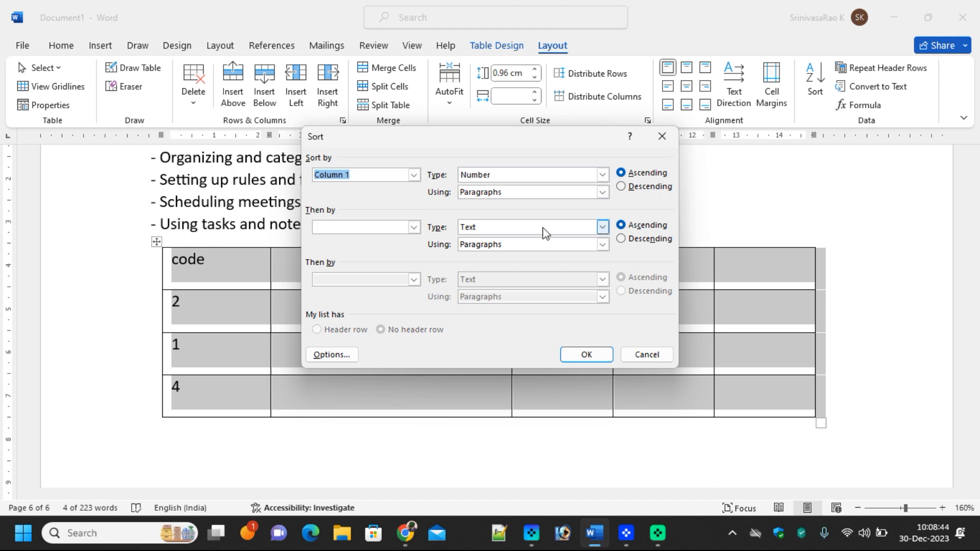
left_click(597, 359)
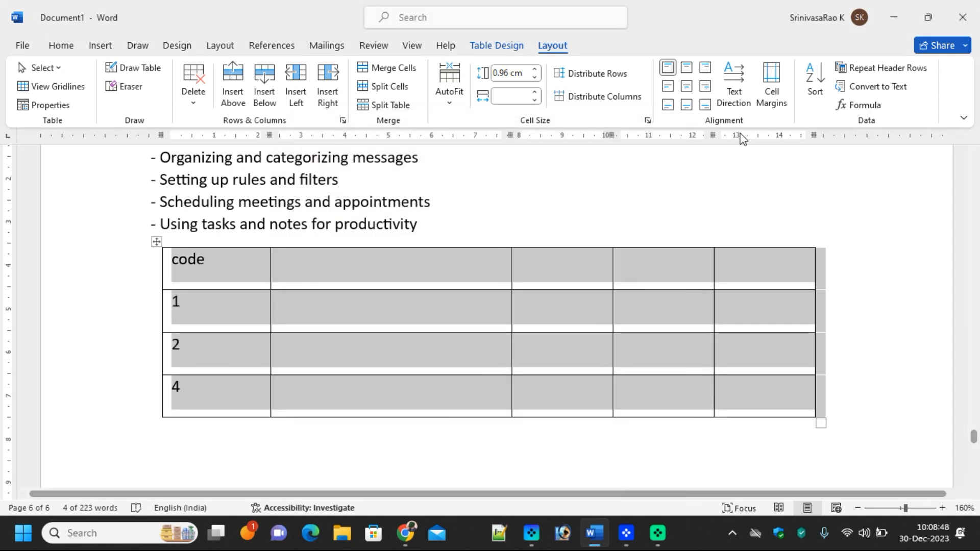
Try sorting by Column 1 in descending order, dismissing the invalid sort entry warnings
left_click(816, 82)
left_click(642, 188)
left_click(586, 354)
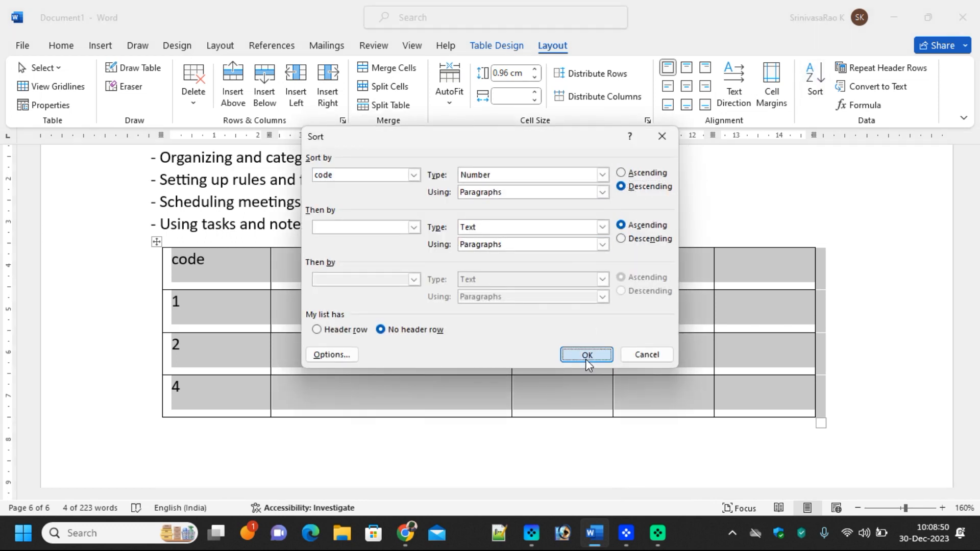
left_click(495, 305)
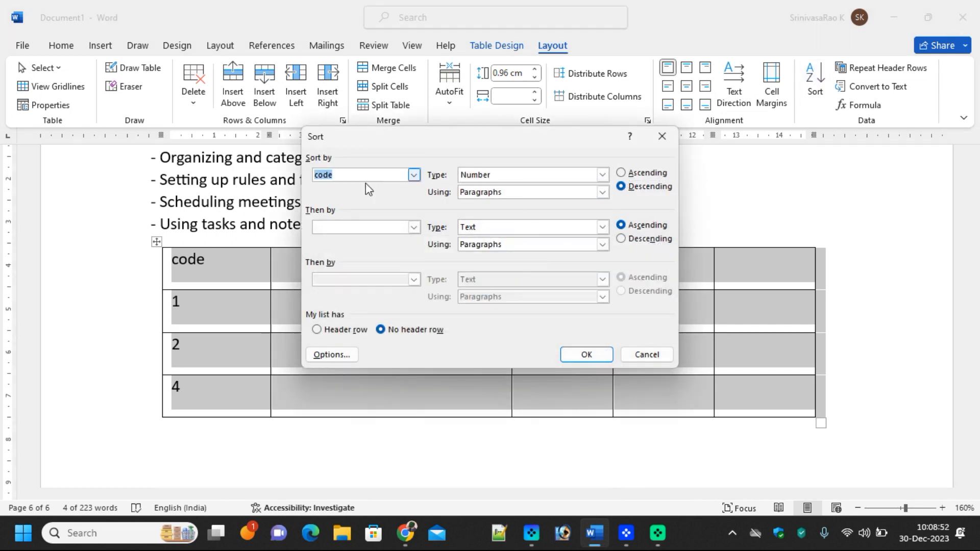
left_click(633, 187)
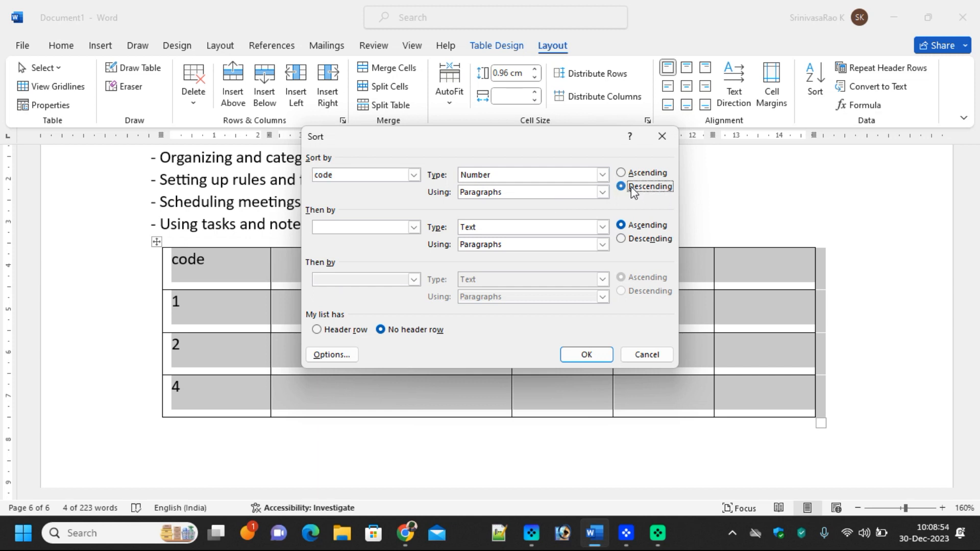
left_click(583, 359)
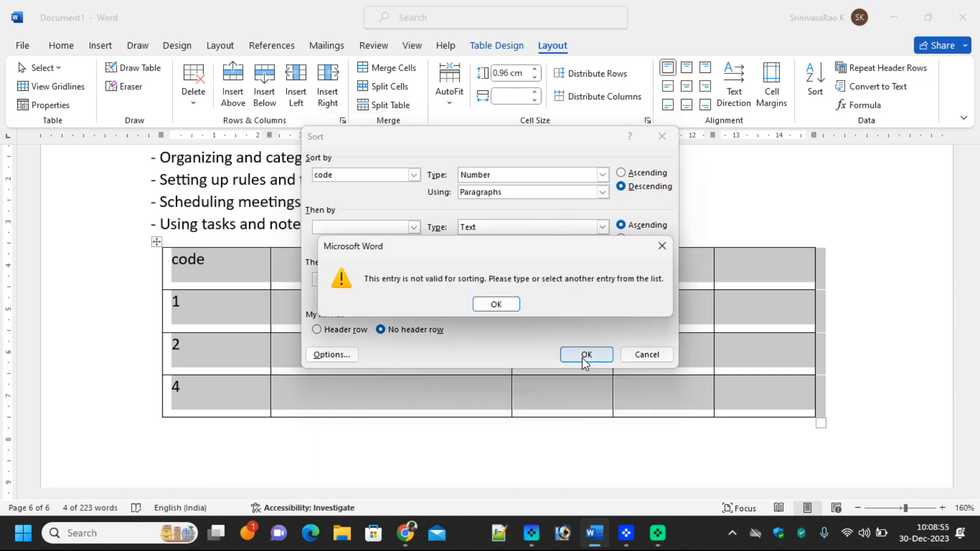
left_click(494, 304)
left_click(414, 175)
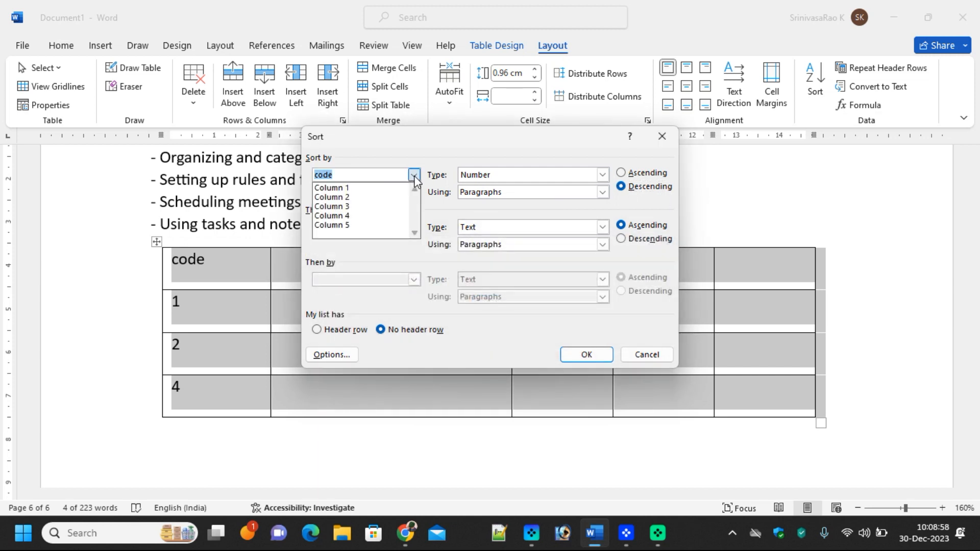
left_click(357, 194)
left_click(598, 357)
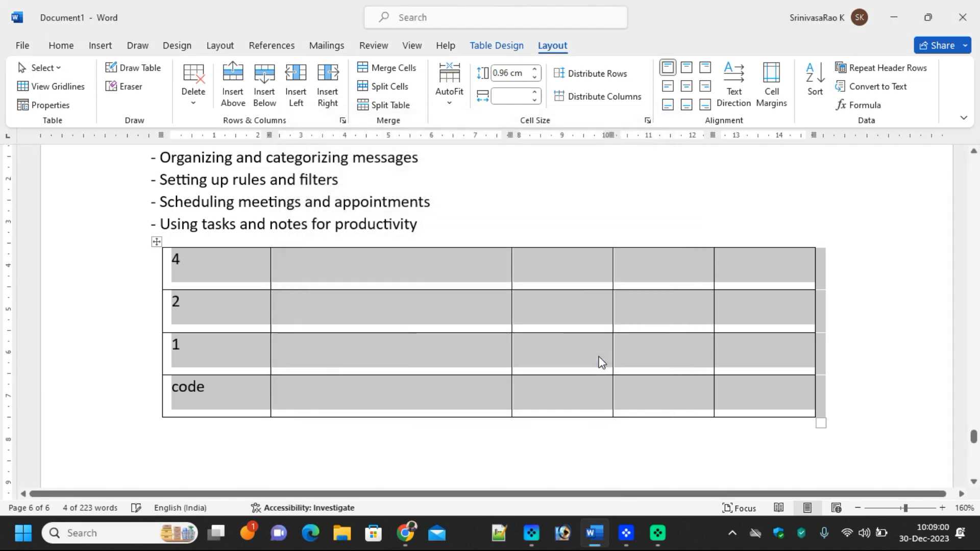
Sort the table by Column 1 in ascending order and deselect it
left_click(816, 82)
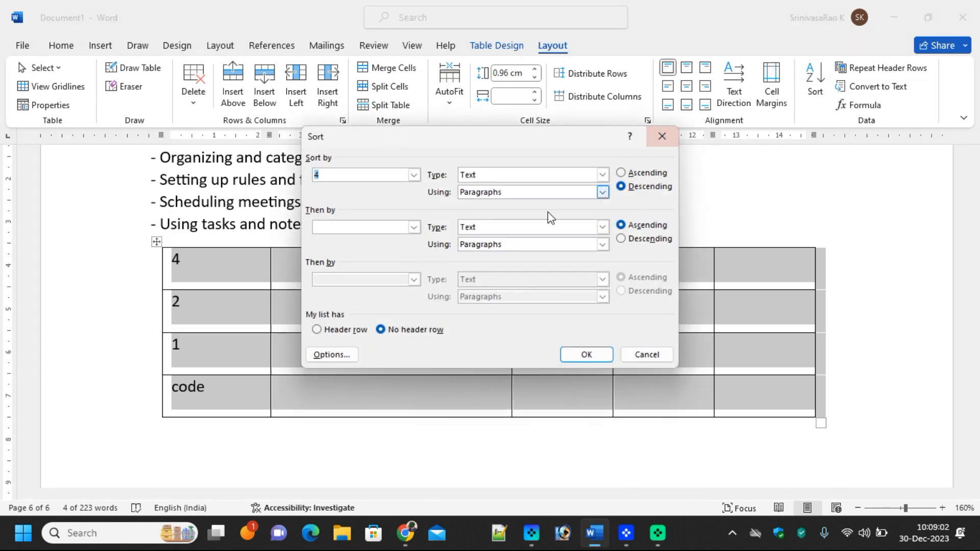
left_click(395, 175)
left_click(332, 188)
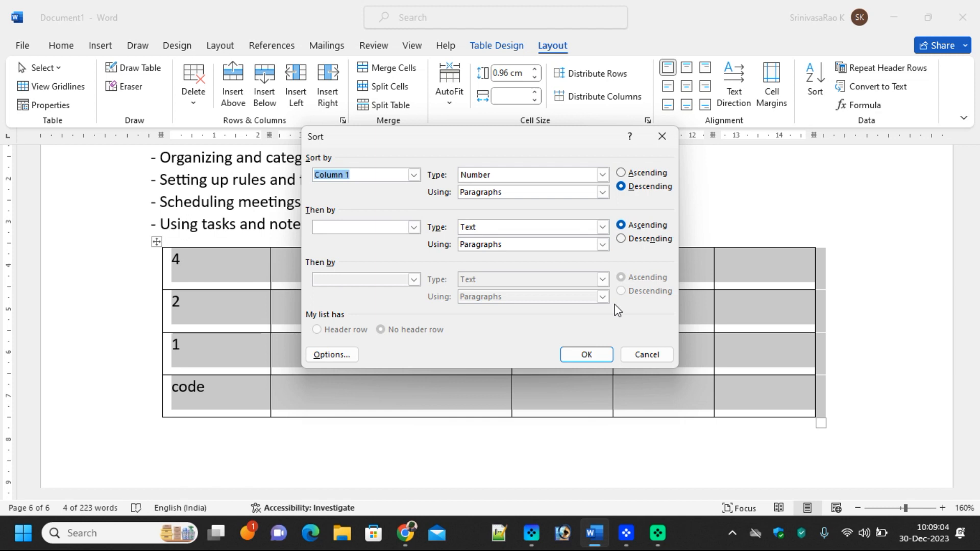
left_click(634, 177)
left_click(600, 353)
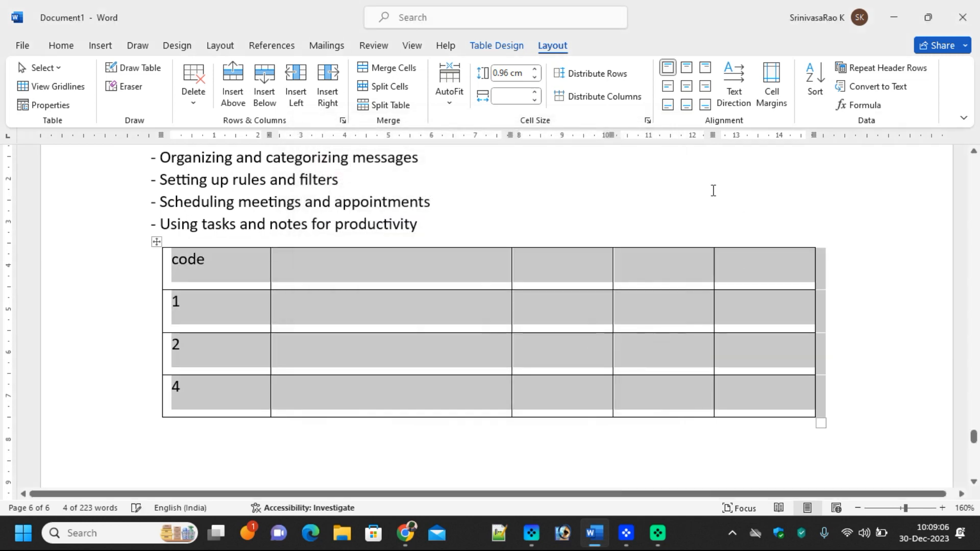
left_click(322, 304)
key("Left")
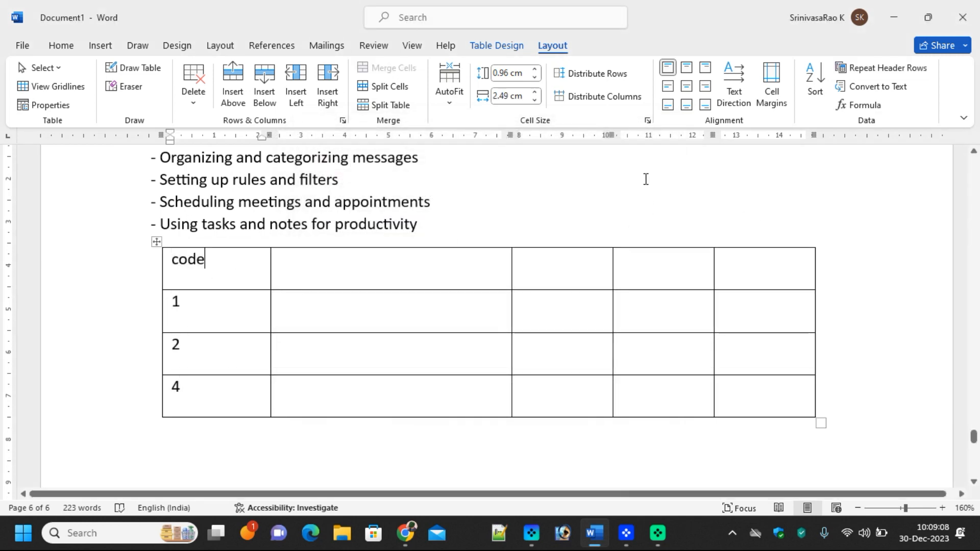
In Cell Margins set top and bottom 0.1 cm, left 0.25 cm, right 0.2 cm, then select 'code'
left_click(773, 105)
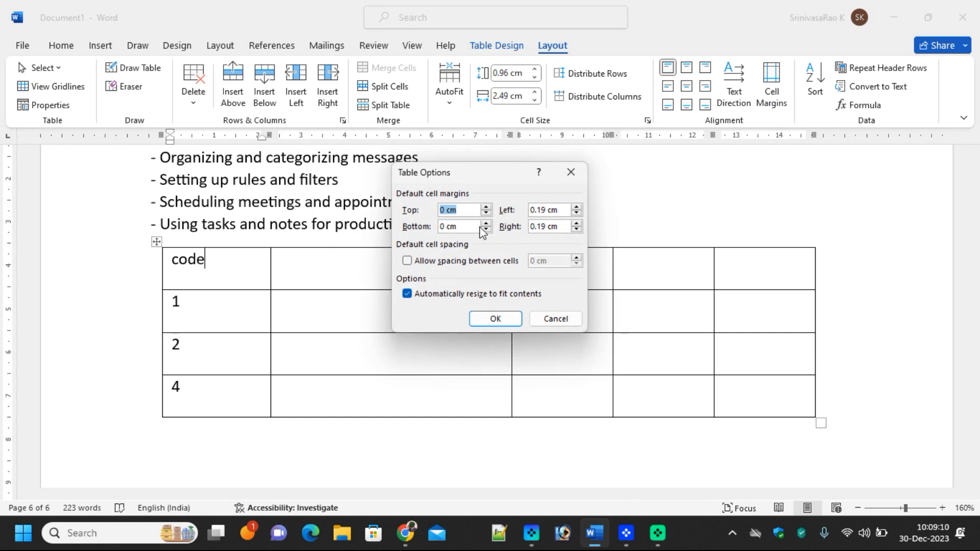
left_click(486, 207)
left_click(486, 224)
left_click(577, 207)
left_click(576, 224)
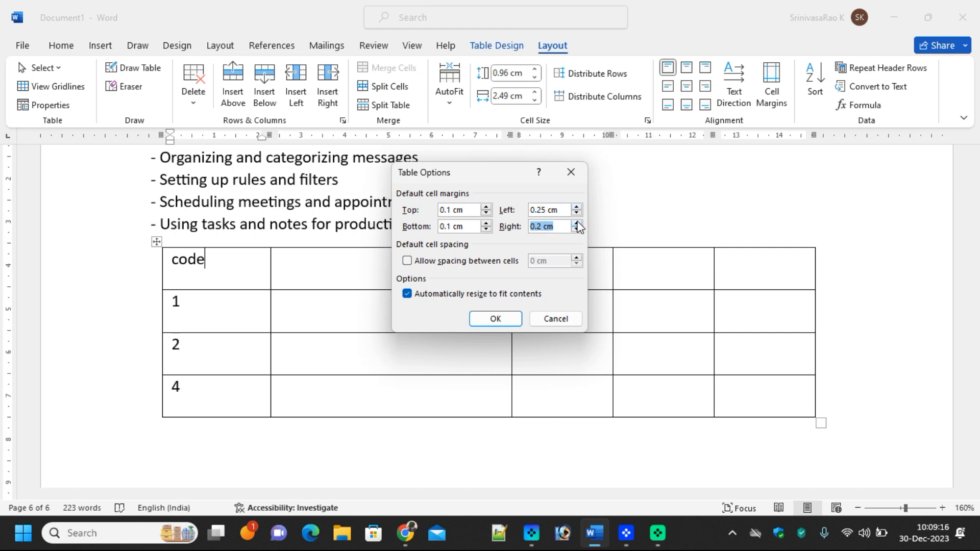
left_click(491, 320)
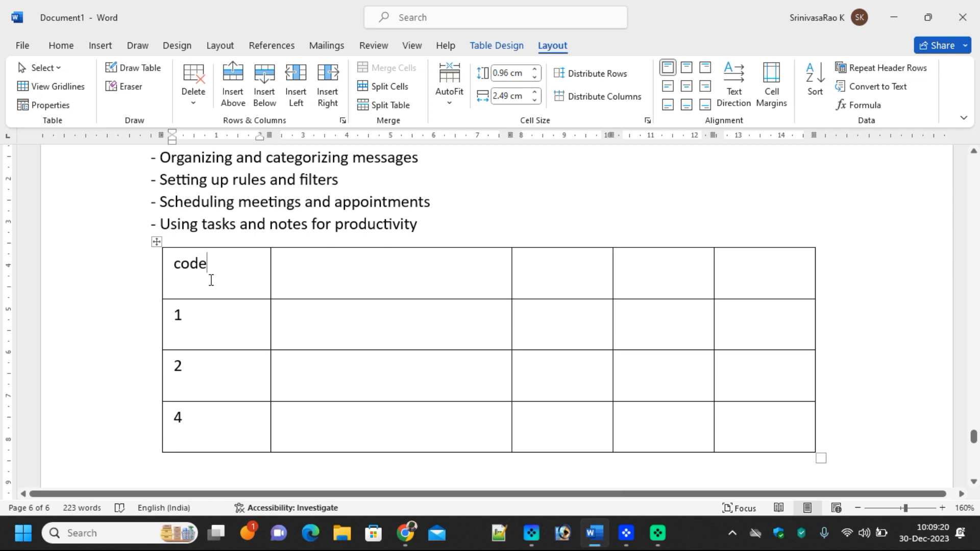
left_click_drag(225, 266, 167, 264)
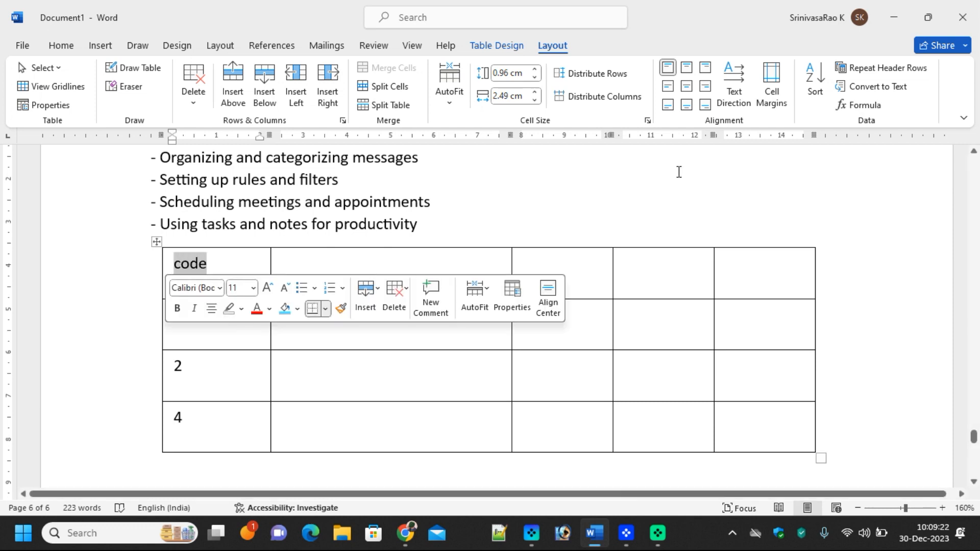
Cycle 'code' through the text directions and return it to horizontal
left_click(733, 82)
left_click(734, 84)
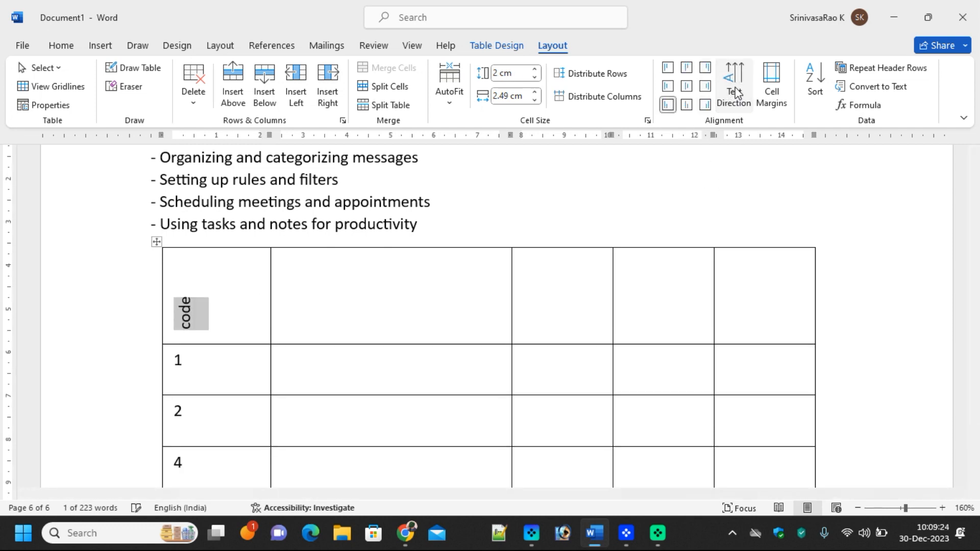
left_click(733, 84)
left_click(734, 85)
left_click(734, 87)
left_click(734, 92)
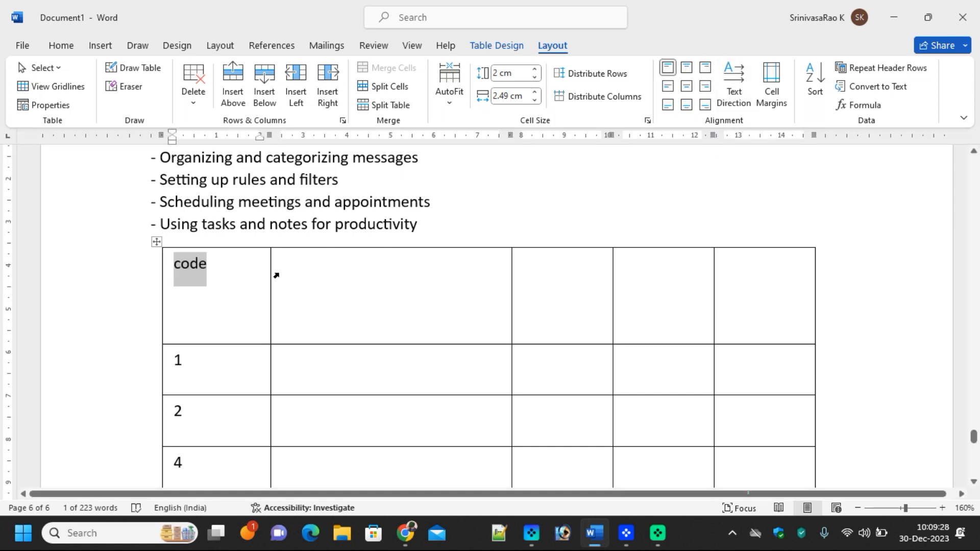
Try the cell alignment positions for 'code' and settle on Align Center
left_click(687, 88)
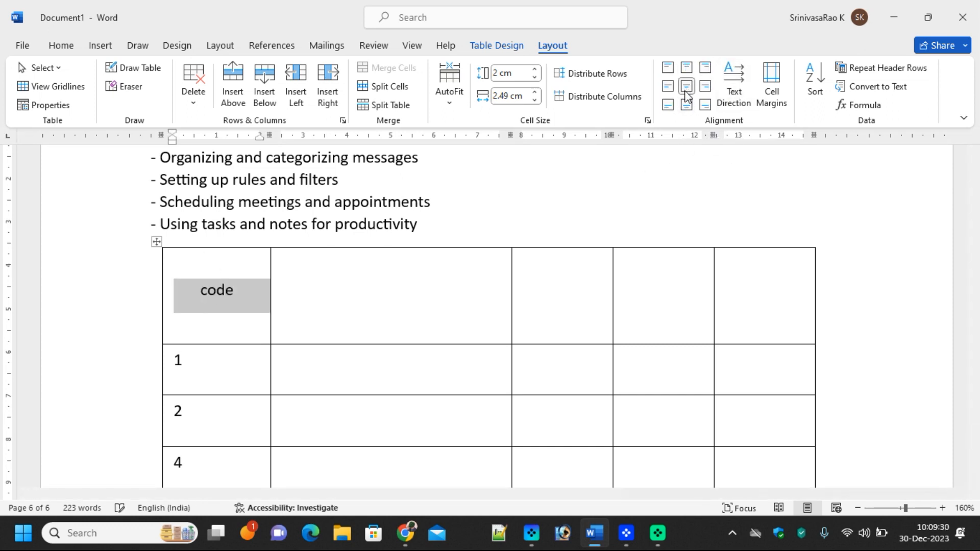
left_click(687, 71)
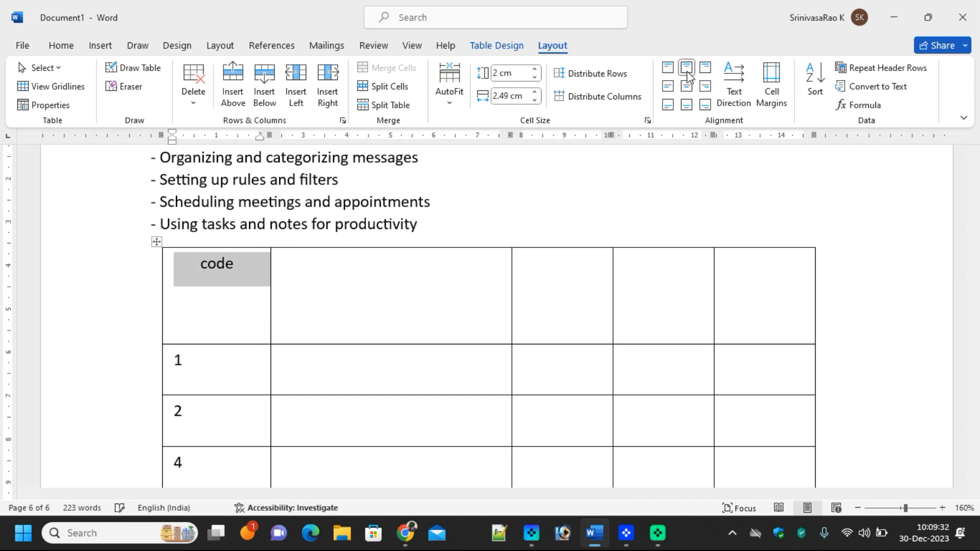
left_click(687, 105)
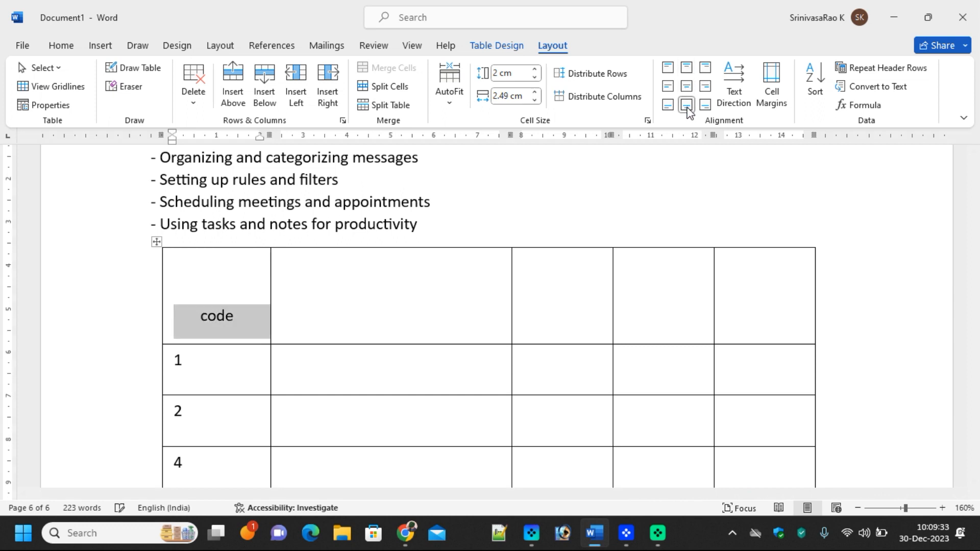
left_click(669, 88)
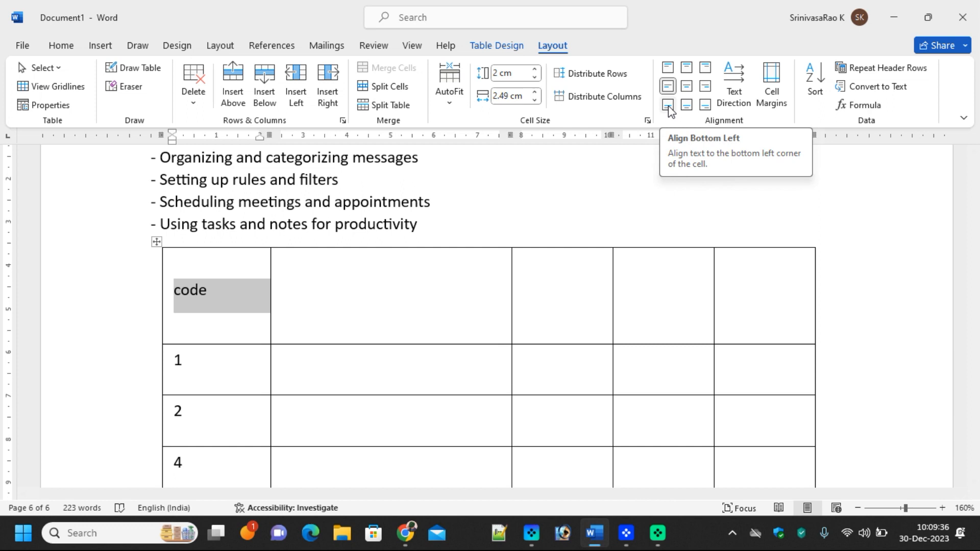
left_click(669, 107)
left_click(669, 70)
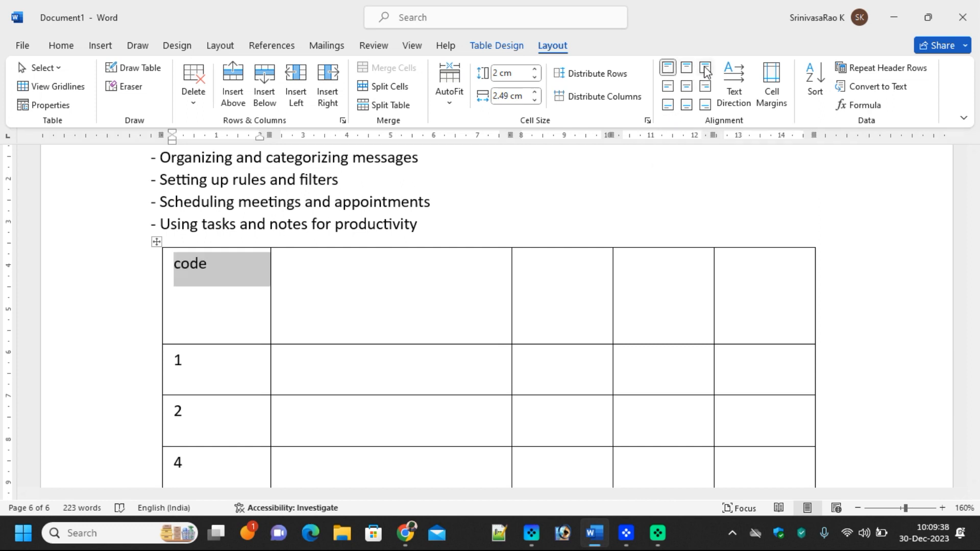
left_click(706, 69)
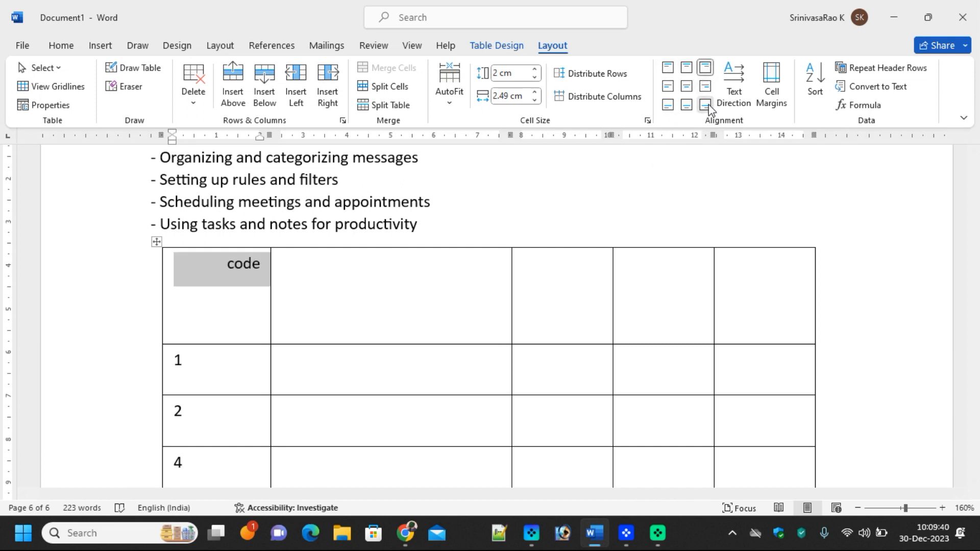
left_click(707, 106)
left_click(707, 88)
left_click(692, 90)
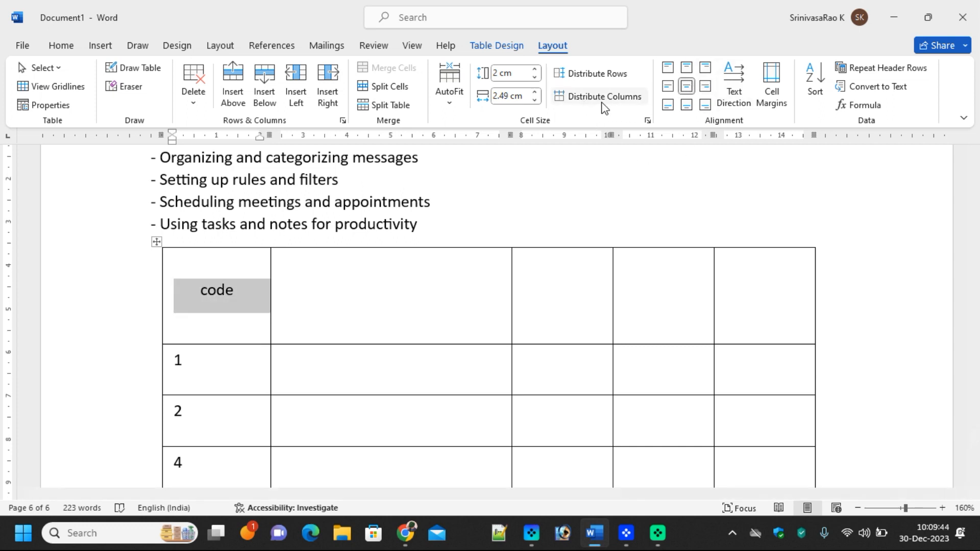
Select table columns three to five and bring up the table Layout options
left_click(577, 284)
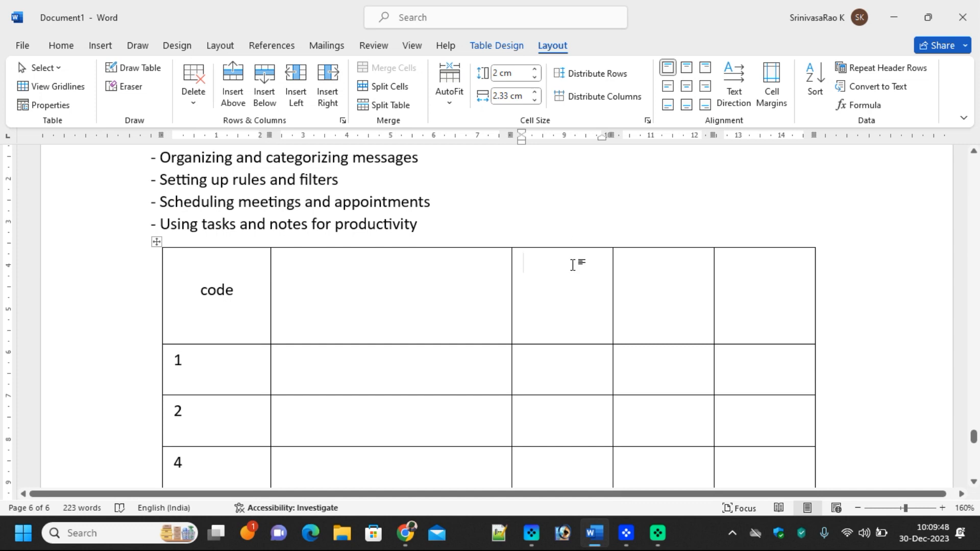
left_click(565, 240)
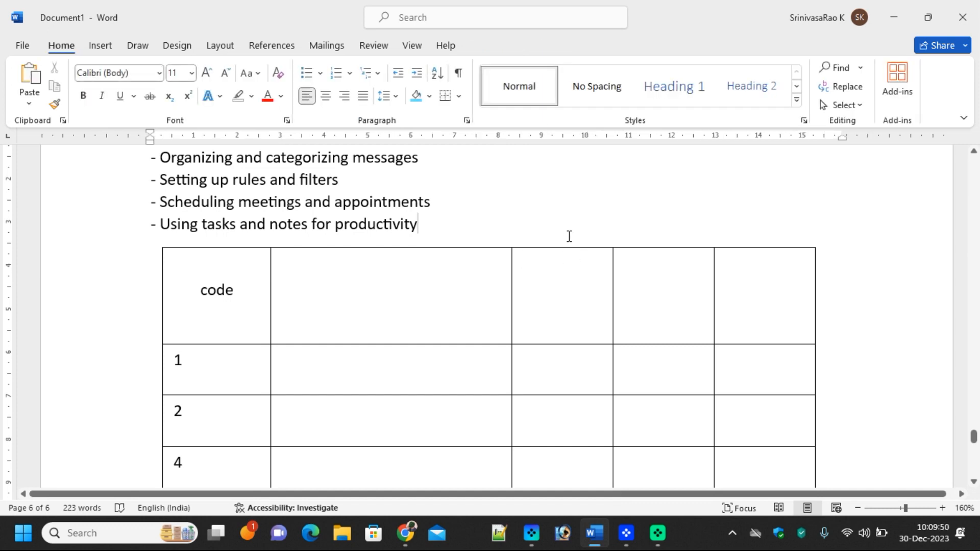
left_click(552, 254)
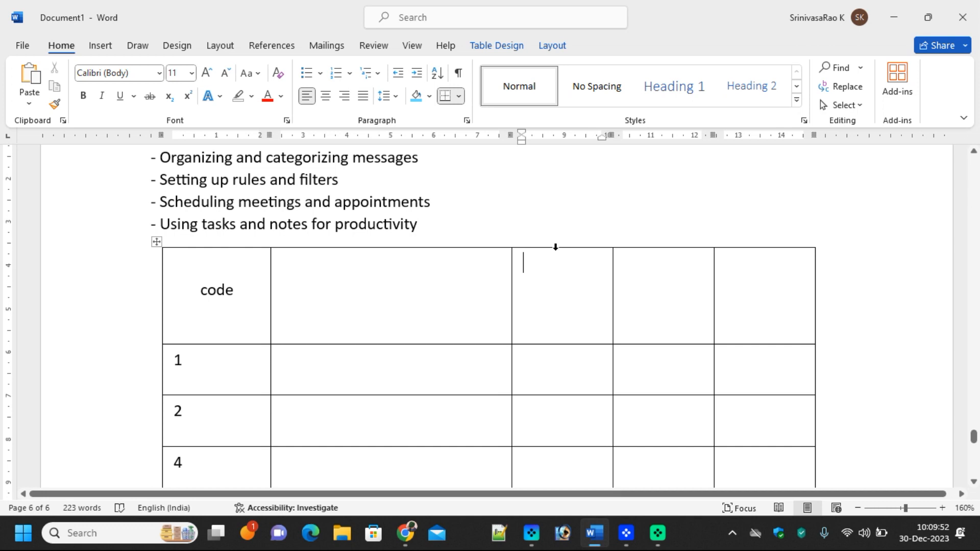
left_click_drag(558, 247, 757, 255)
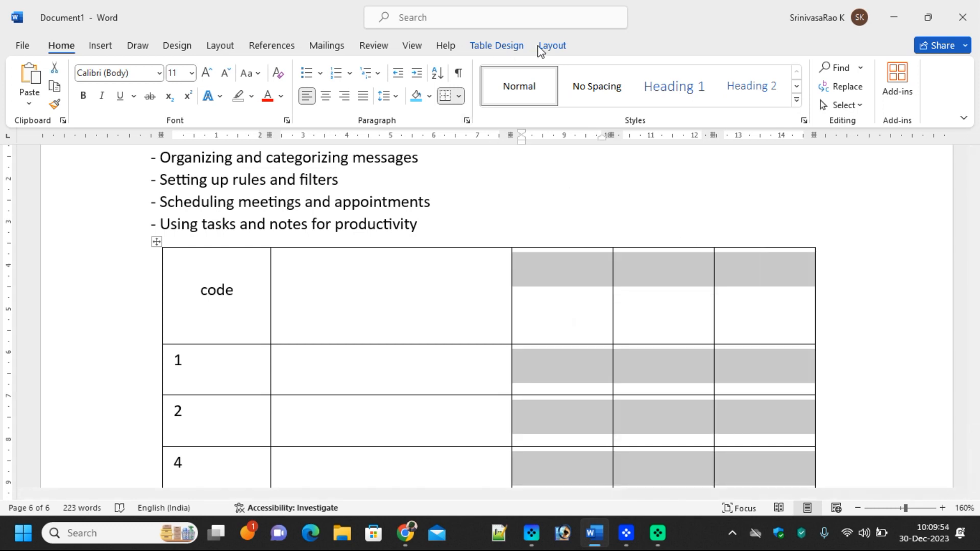
left_click(500, 46)
left_click(551, 47)
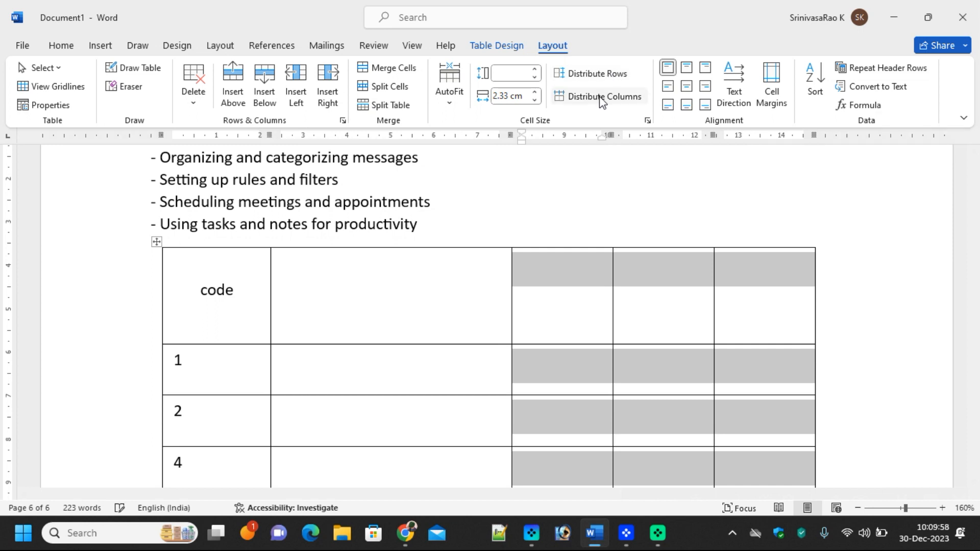
Distribute all table rows to a uniform 1.22 cm height, then select the fourth column
left_click_drag(135, 318, 117, 478)
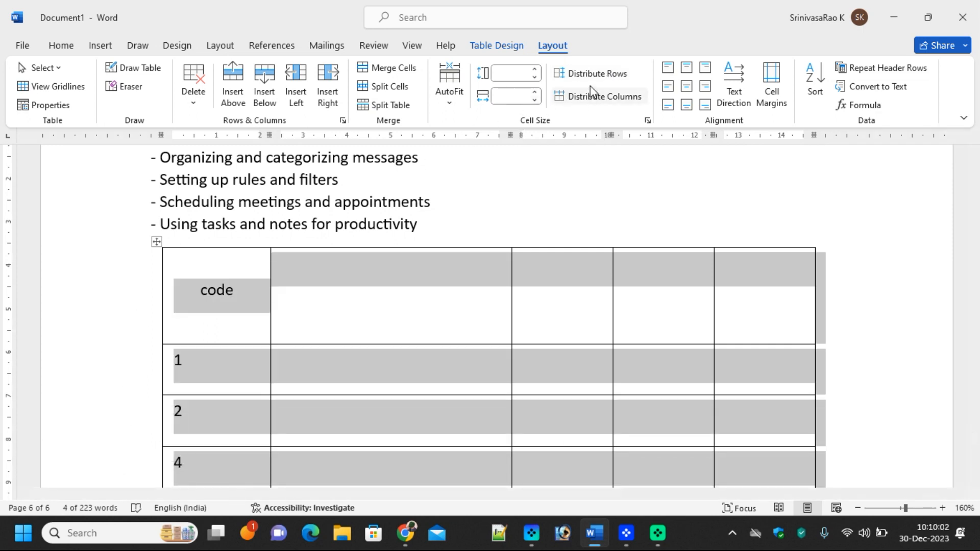
left_click(591, 77)
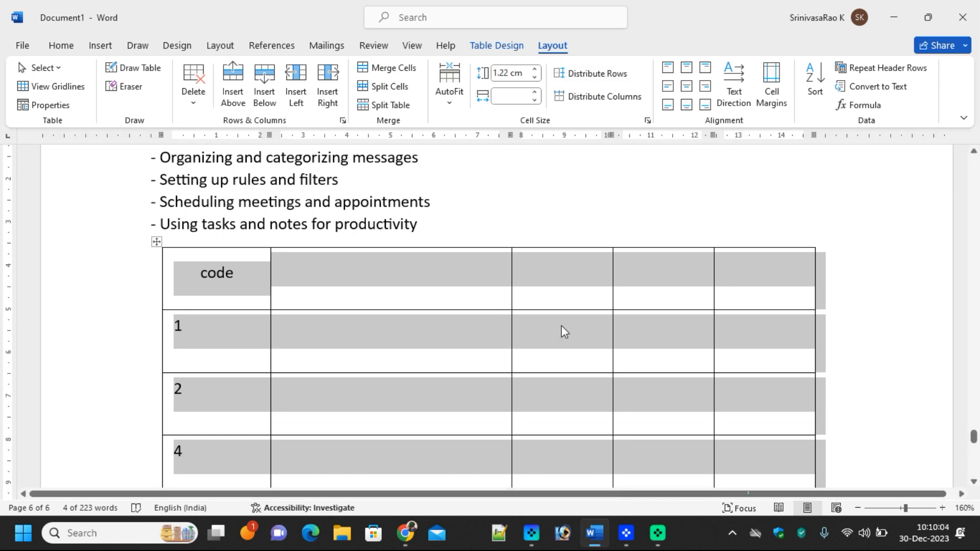
left_click(555, 210)
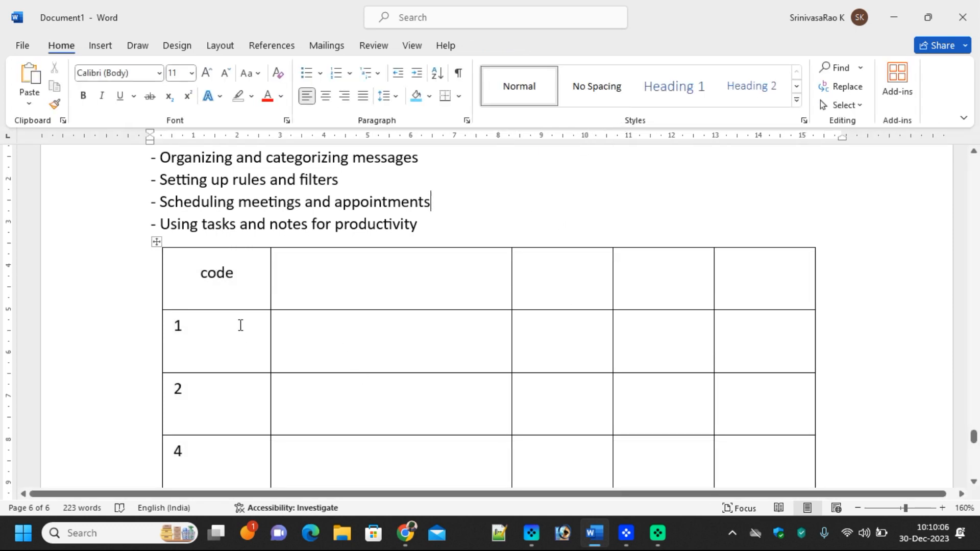
left_click(217, 301)
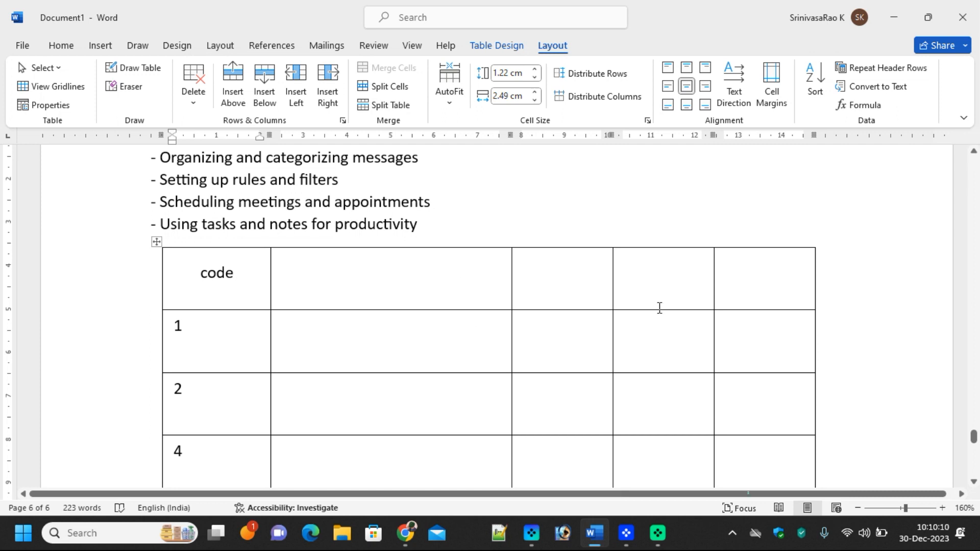
left_click(656, 279)
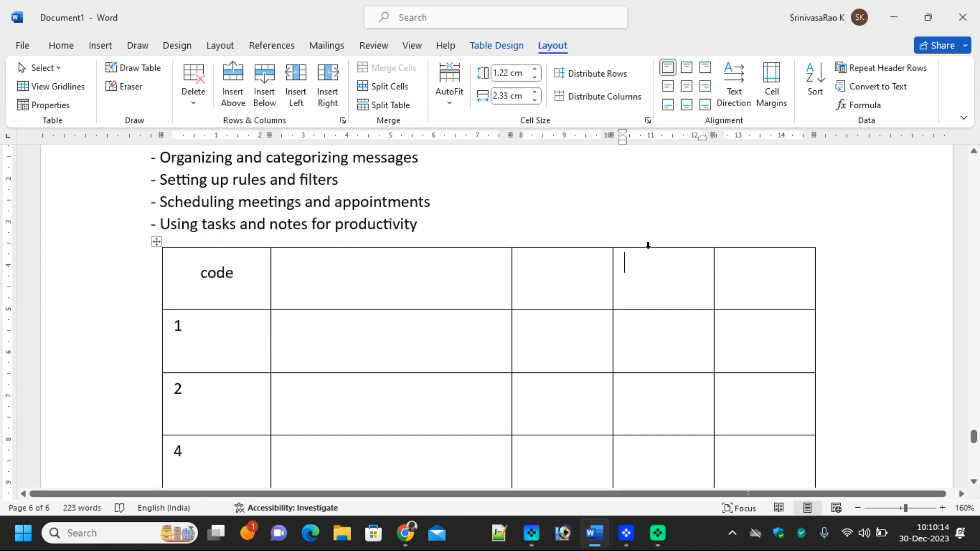
left_click(648, 245)
Insert cells with 'shift cells down' from the fourth column's context menu
right_click(654, 260)
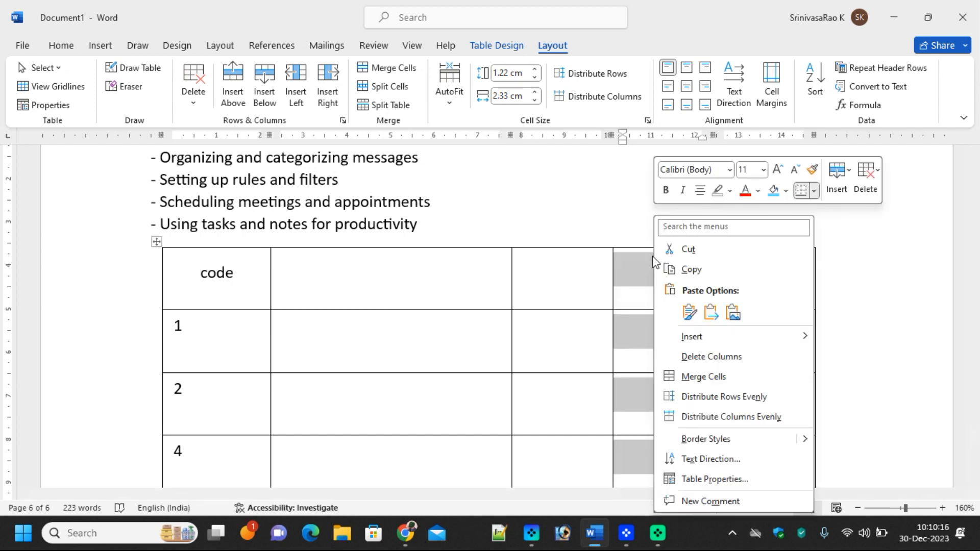
mouse_move(796, 336)
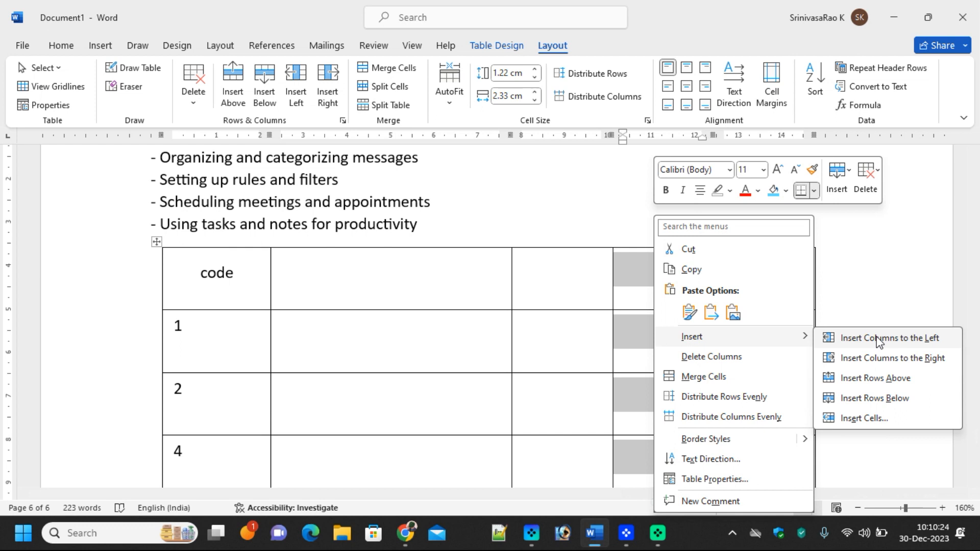
left_click(856, 424)
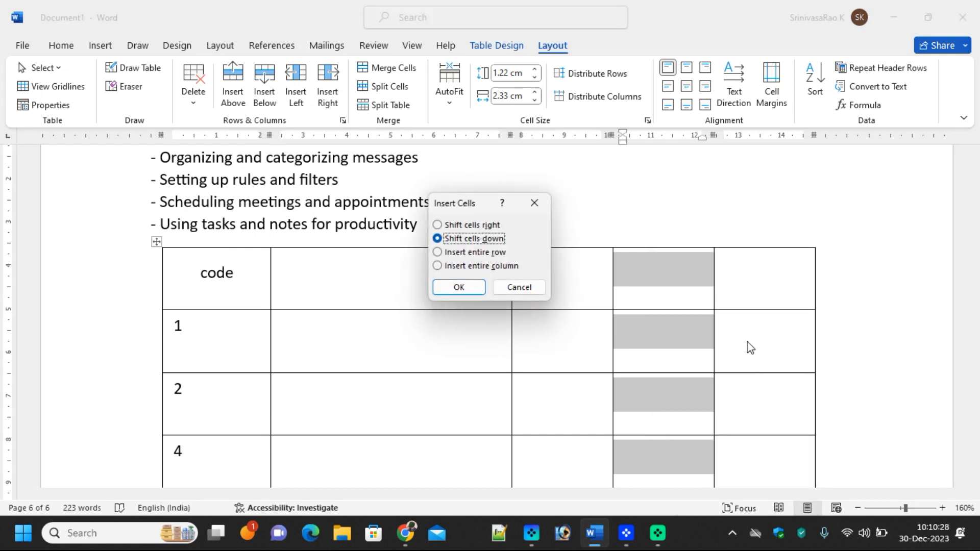
left_click(477, 289)
scroll(715, 368, "down", 10)
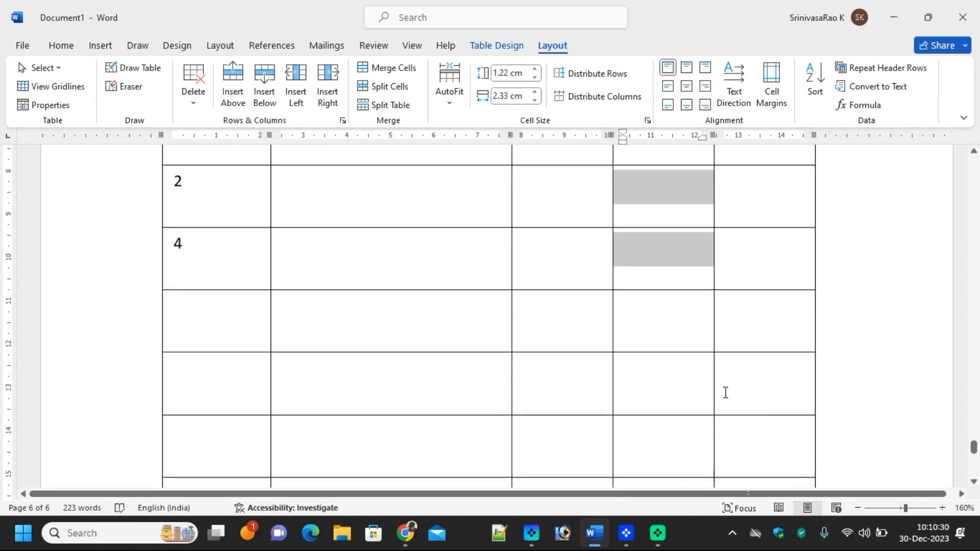
scroll(712, 314, "up", 8)
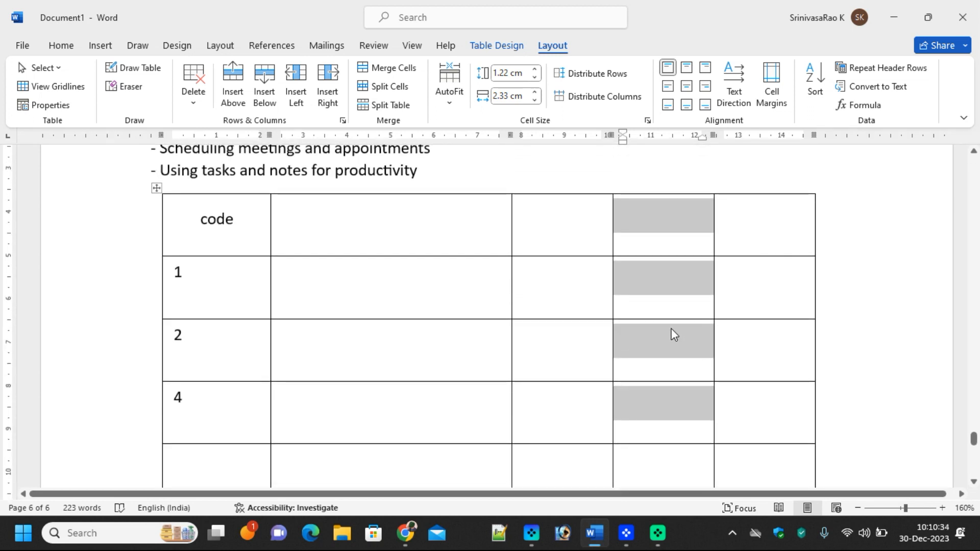
Delete the shaded fourth column of the table
left_click(668, 237)
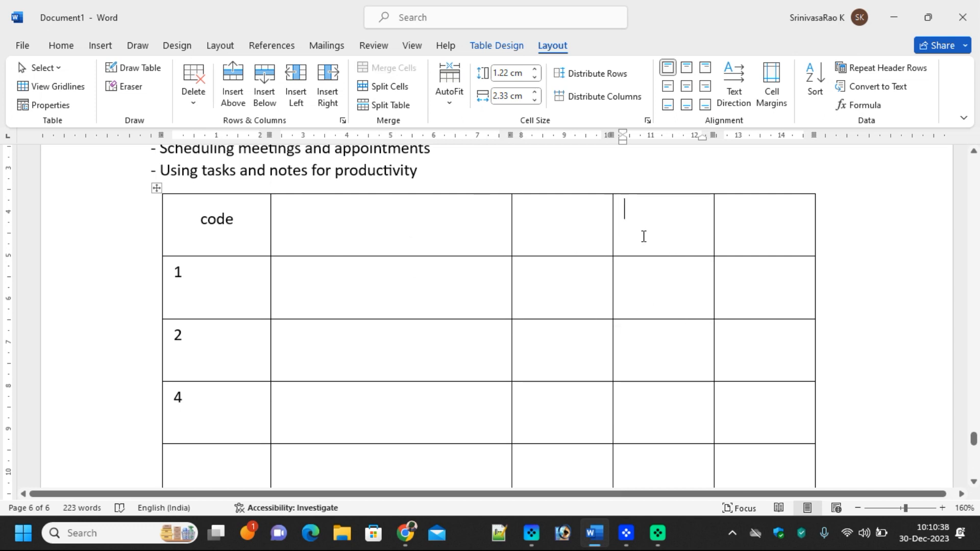
left_click(644, 194)
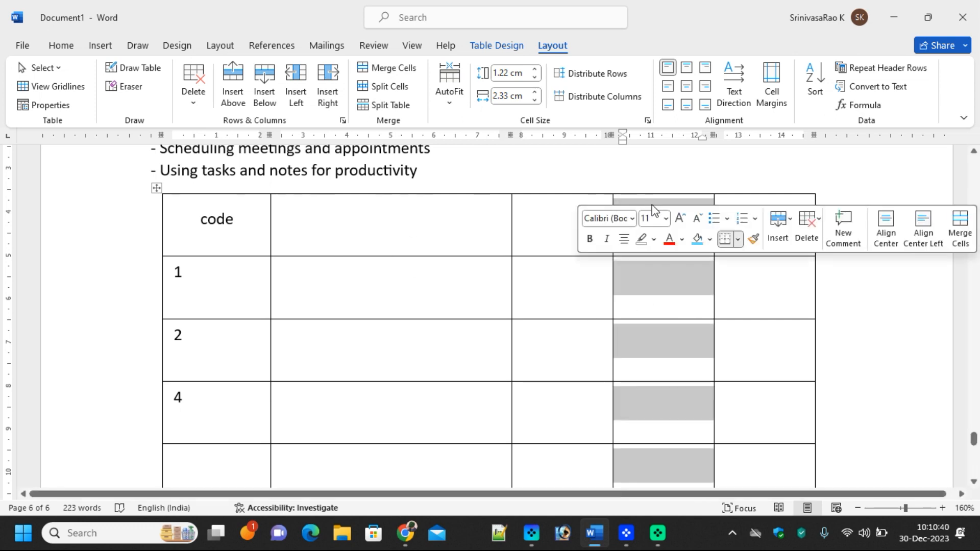
right_click(652, 205)
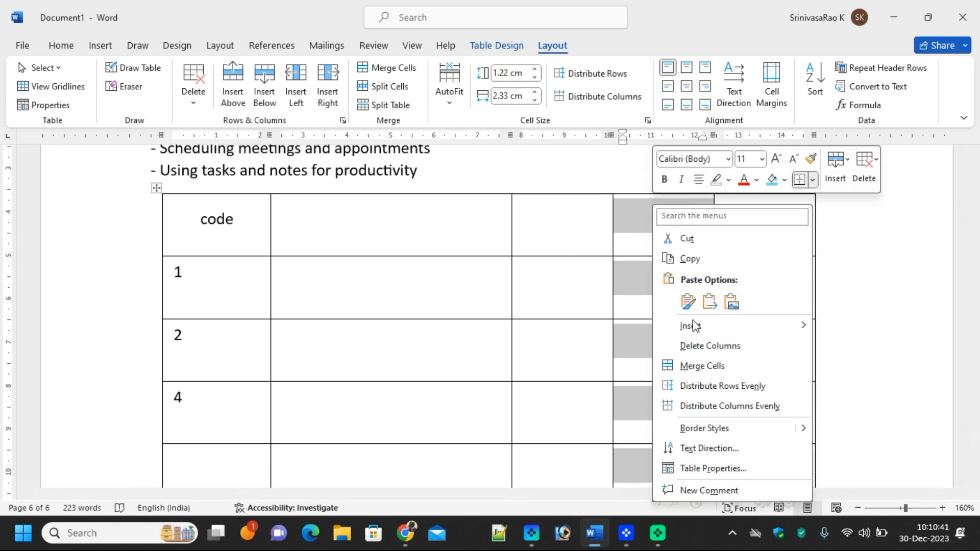
left_click(710, 346)
Delete the empty rows below row 4
scroll(256, 425, "down", 5)
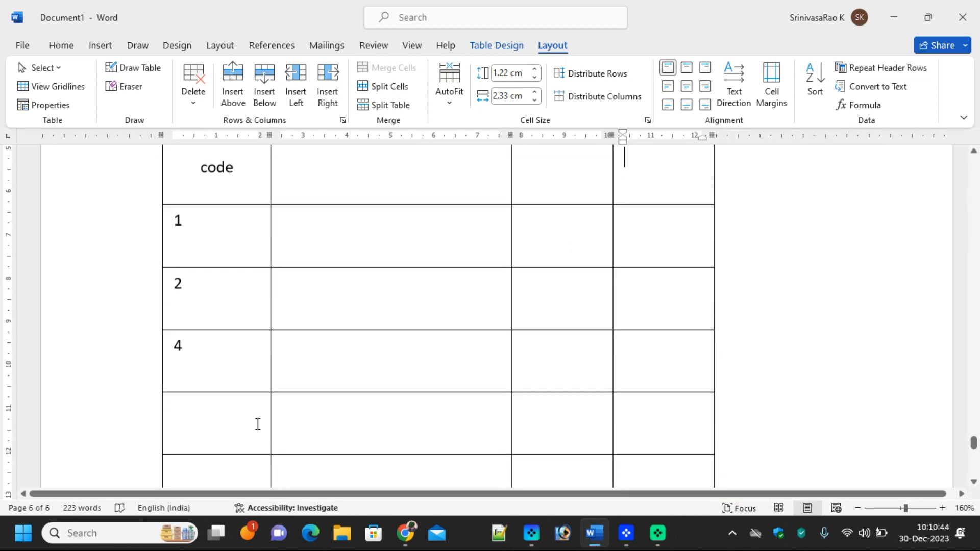
left_click_drag(149, 273, 142, 446)
right_click(336, 253)
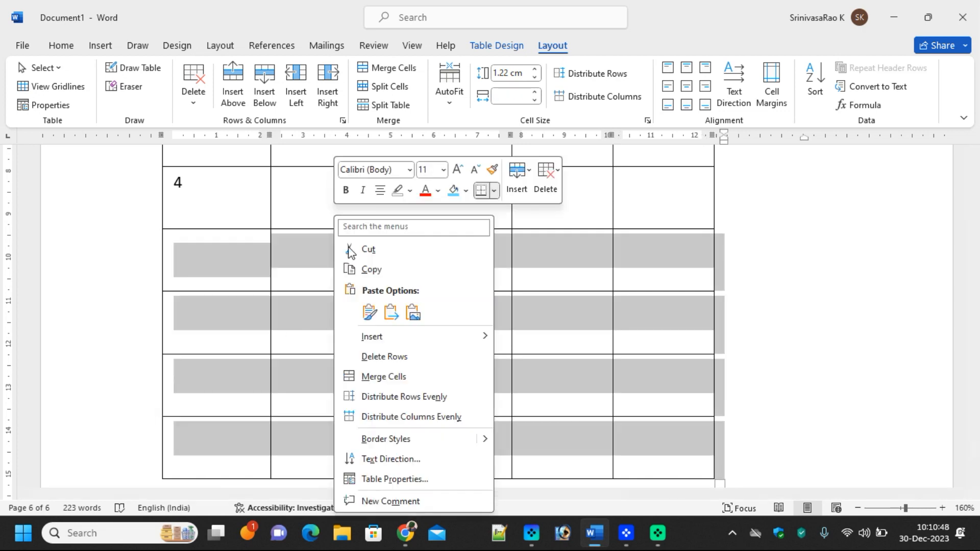
left_click(403, 364)
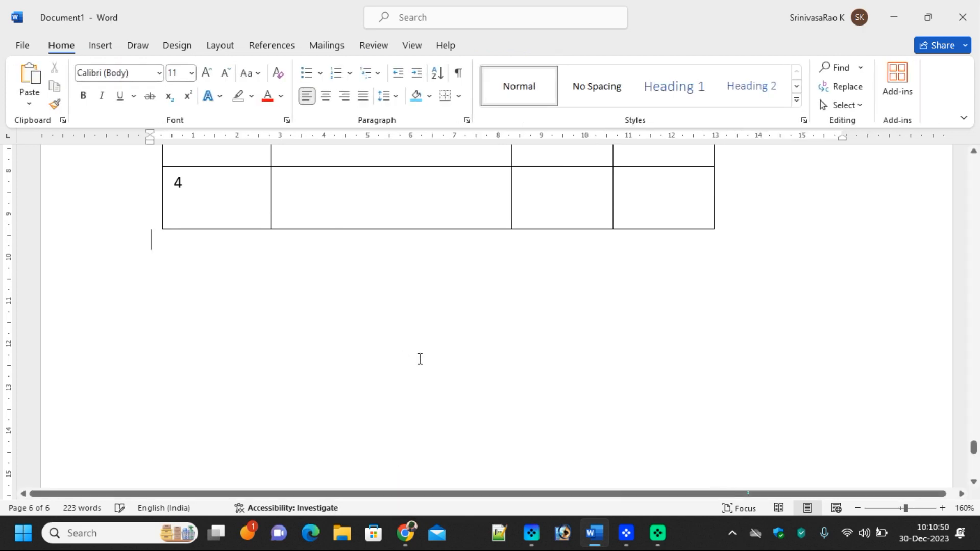
scroll(417, 345, "up", 10)
Select the whole Outlook table and apply the yellow Grid table style
left_click(392, 398)
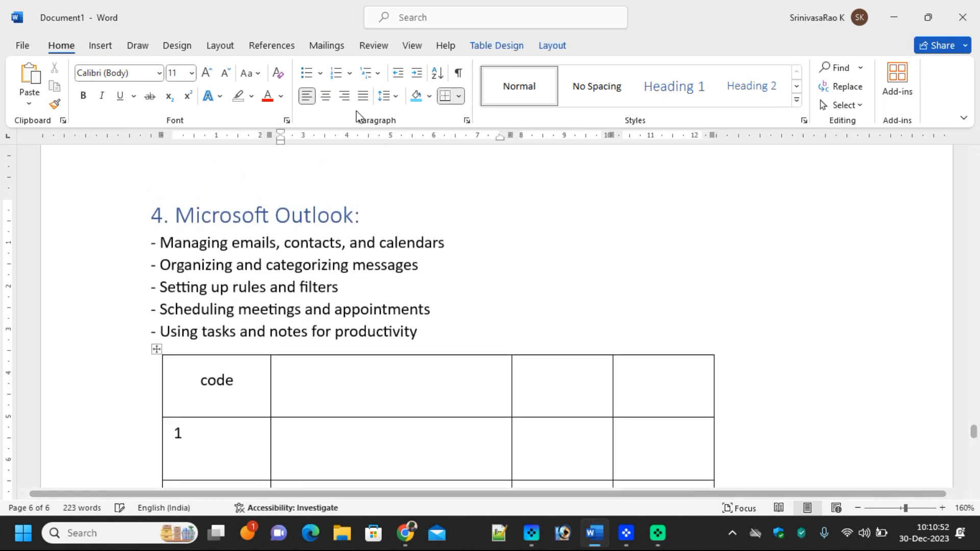
left_click(495, 46)
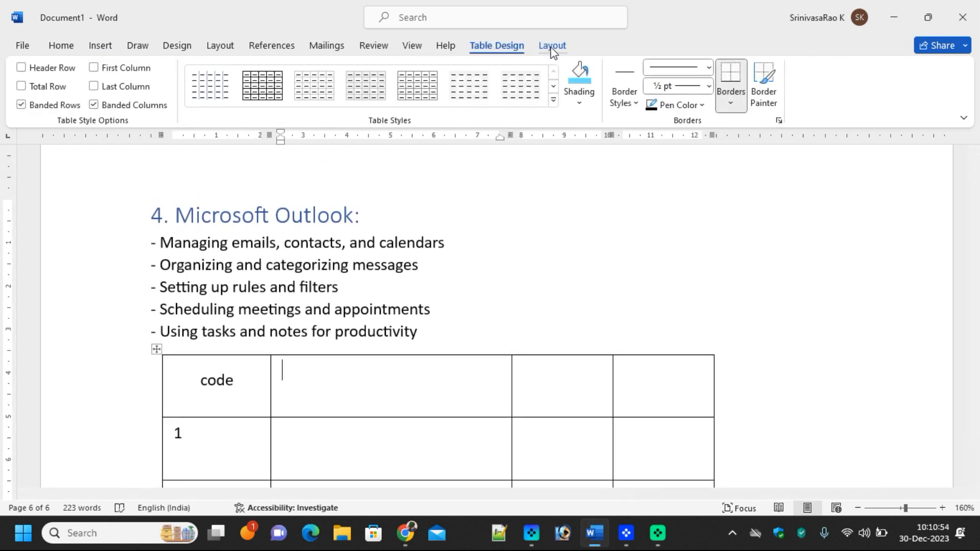
left_click(552, 47)
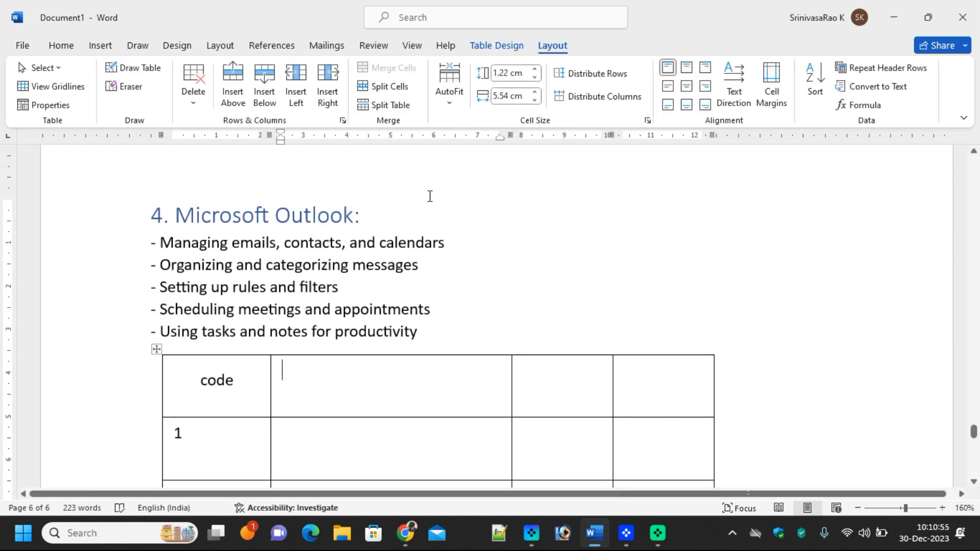
left_click(500, 48)
scroll(339, 366, "down", 1)
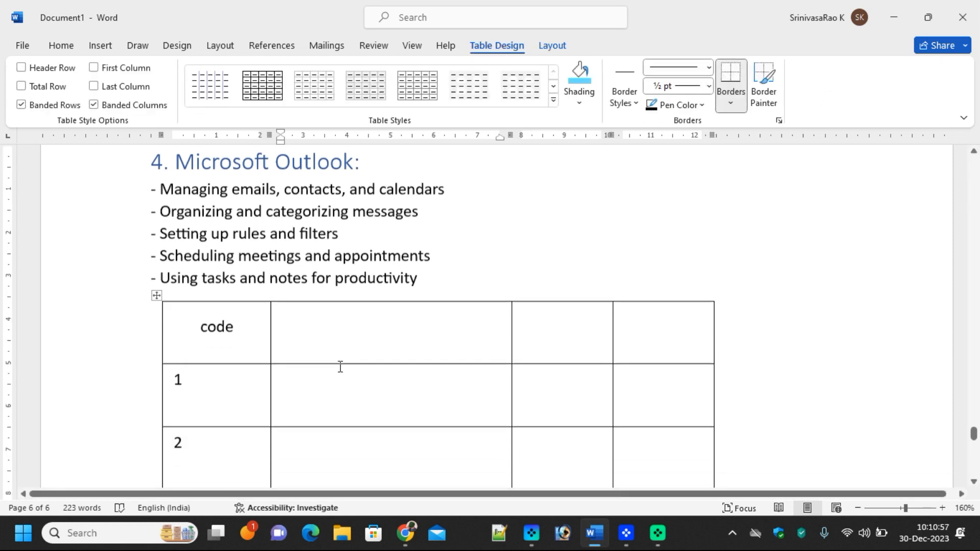
left_click(156, 299)
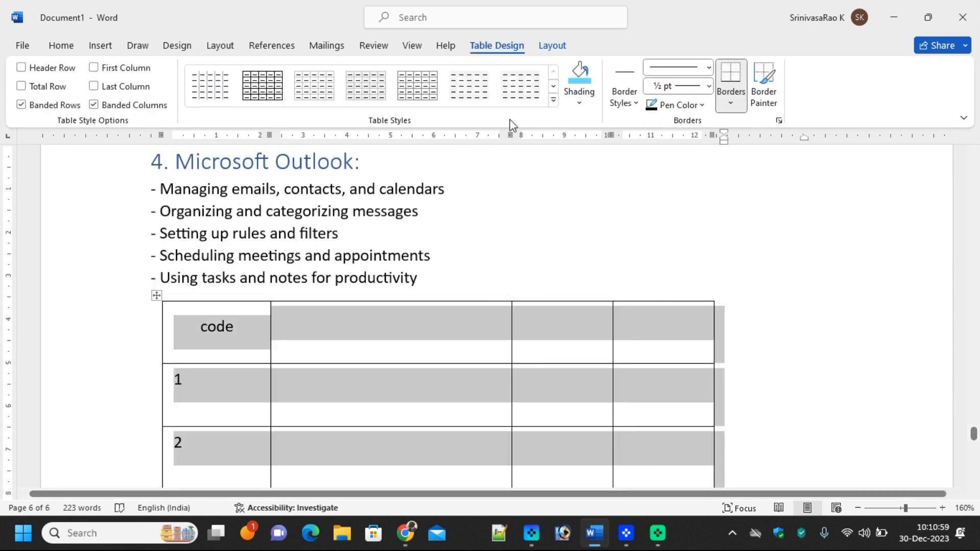
left_click(554, 101)
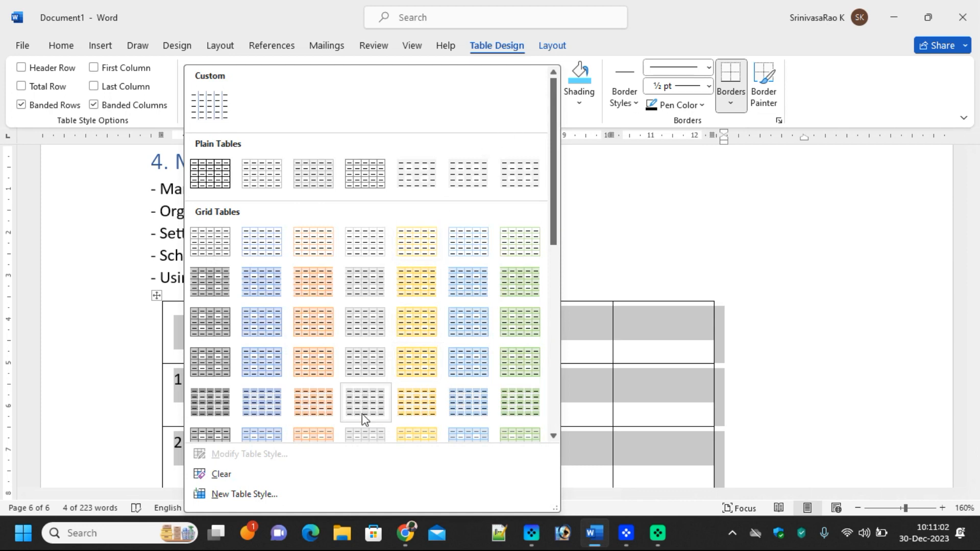
left_click(426, 414)
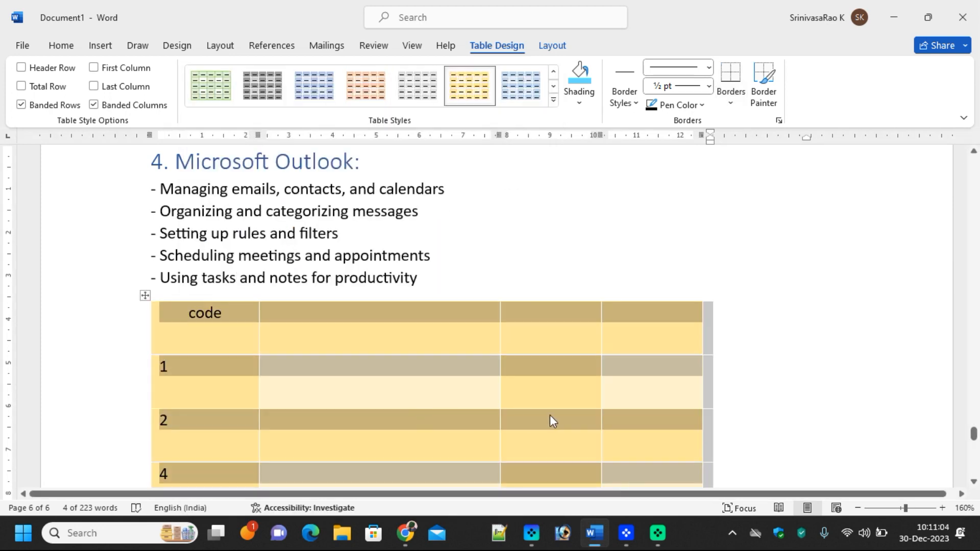
Shade all the table cells Light Blue
left_click(579, 97)
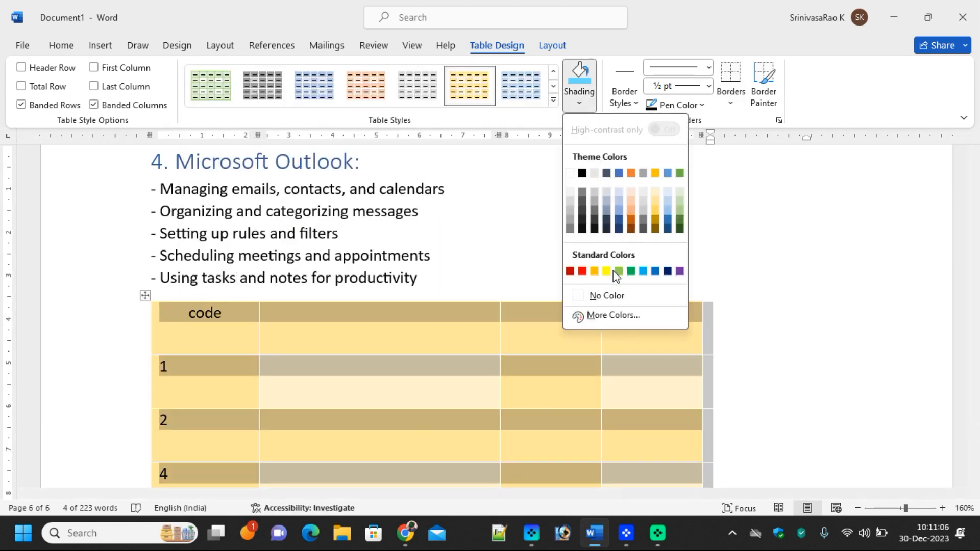
left_click(643, 271)
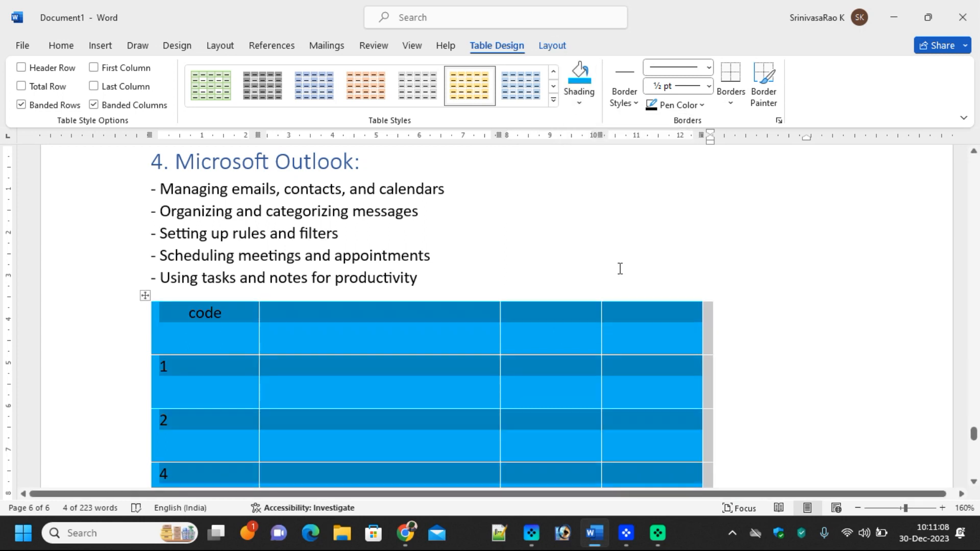
left_click(627, 100)
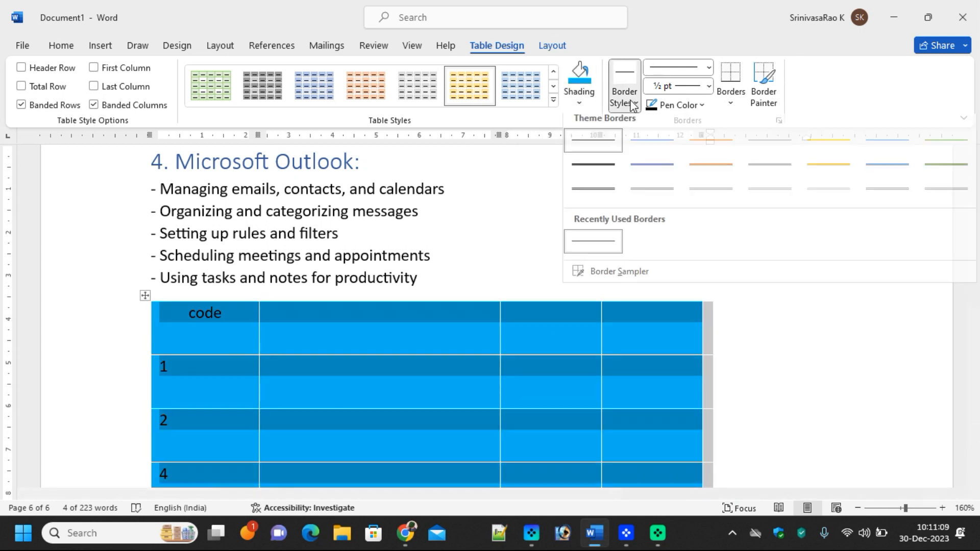
Paint orange 1½ pt borders on the top of columns two to four and the last header cell's left edge
left_click(711, 173)
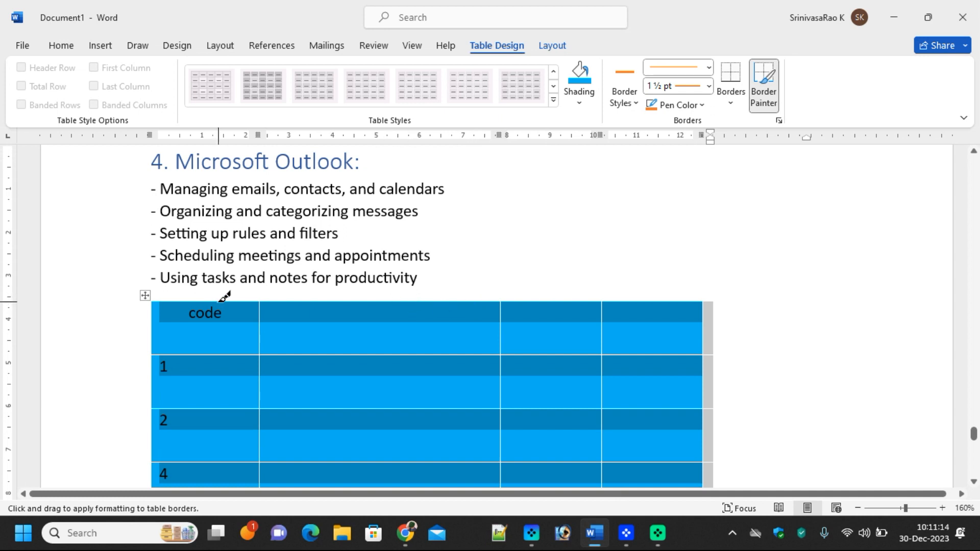
left_click(296, 302)
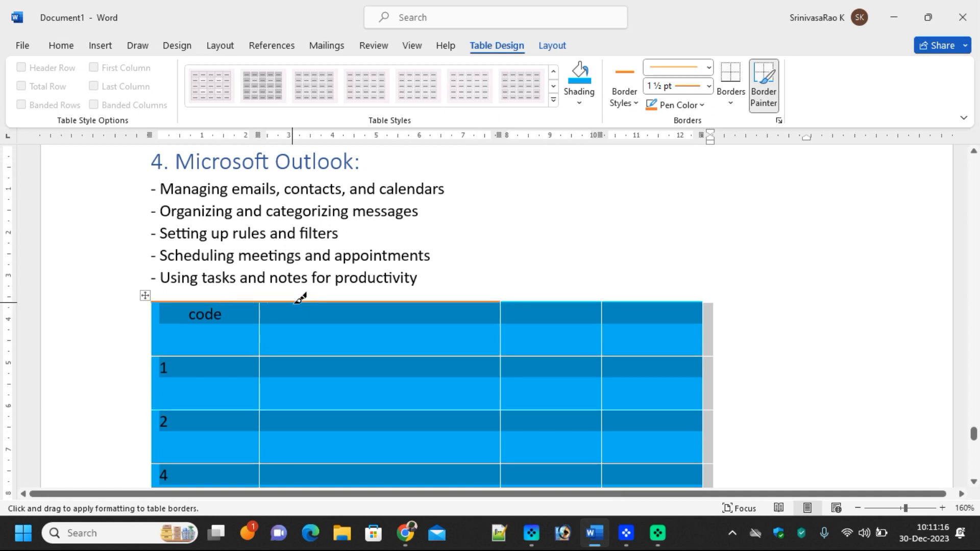
left_click(520, 302)
left_click(651, 301)
left_click(603, 330)
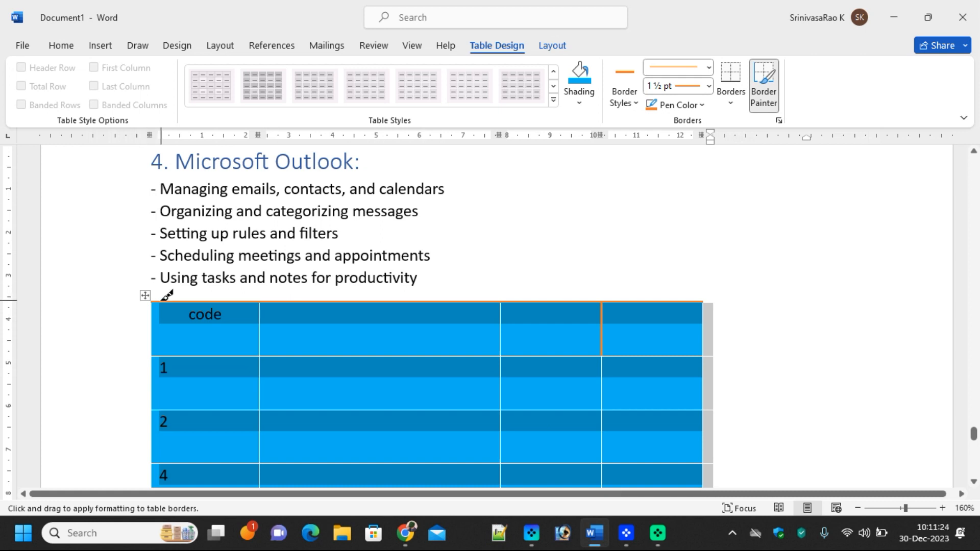
key("Escape")
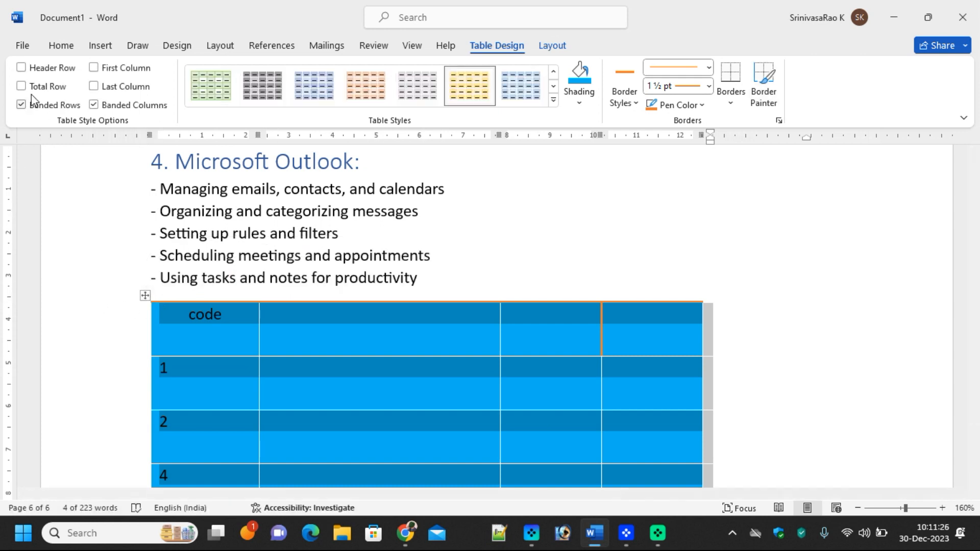
Turn on Header Row, Total Row, Last Column and First Column table styling
left_click(21, 67)
left_click(20, 86)
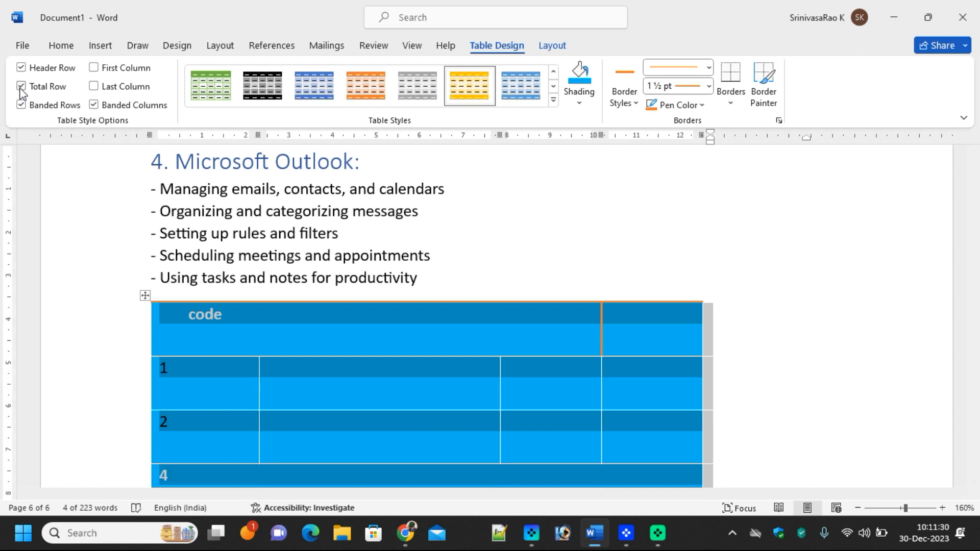
left_click(94, 87)
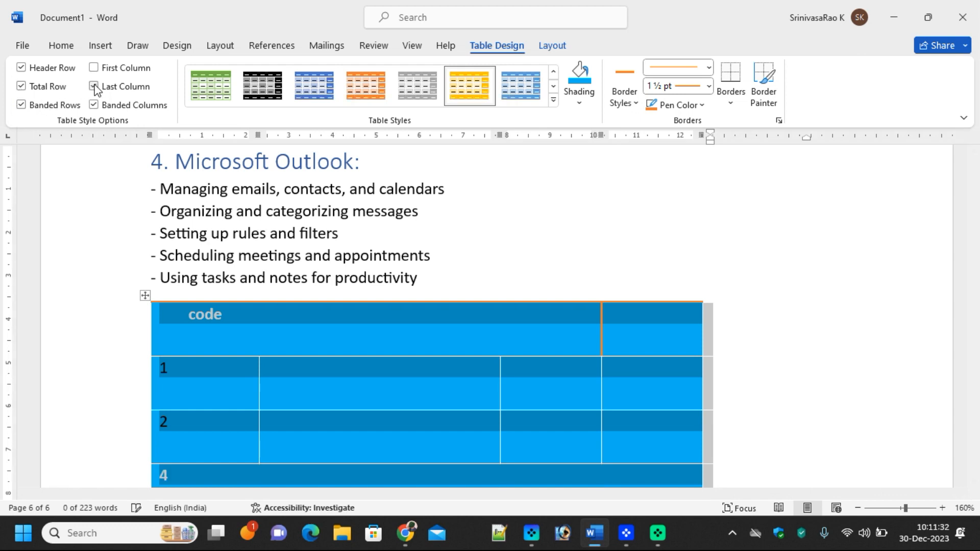
left_click(94, 68)
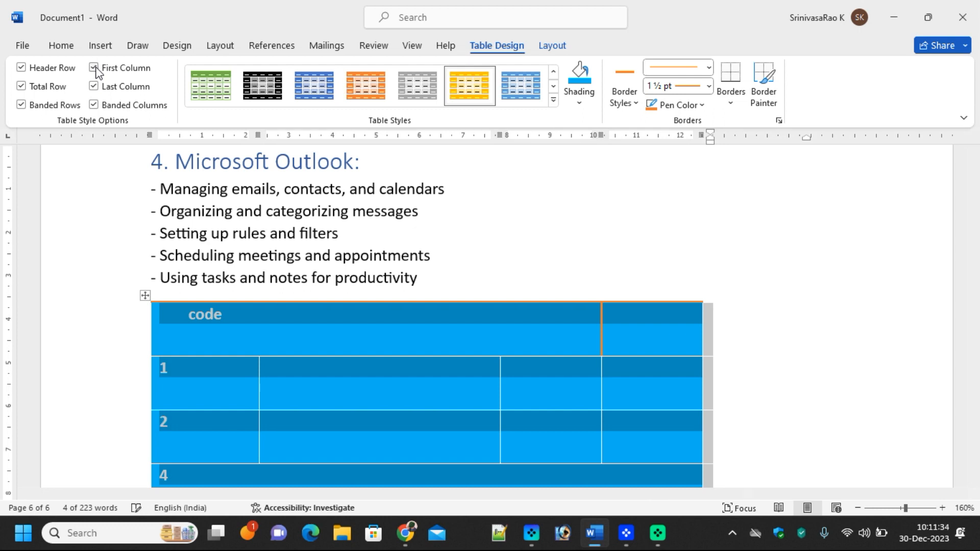
Leave only Header Row checked, apply the green Grid style and show the Borders choices
left_click(94, 68)
left_click(94, 87)
left_click(93, 105)
left_click(21, 105)
left_click(22, 87)
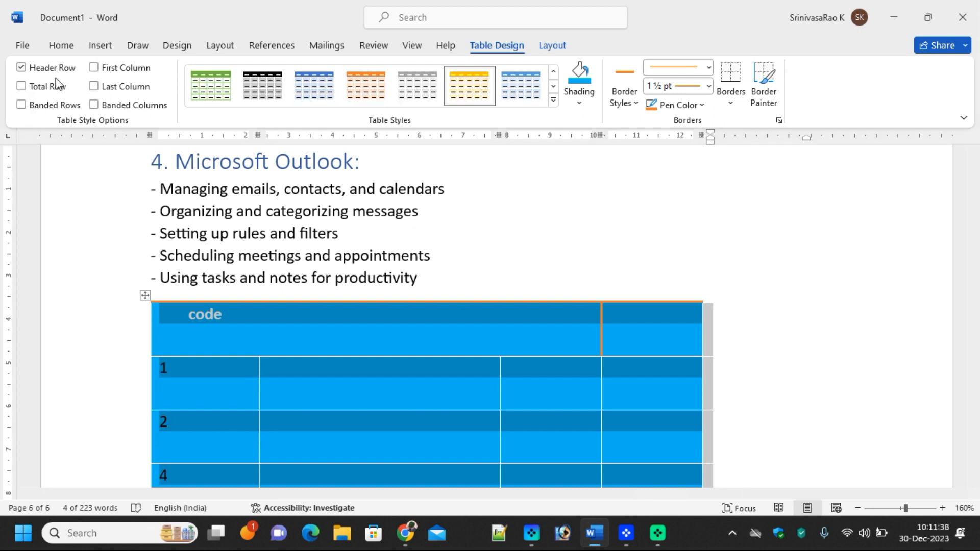
left_click(219, 95)
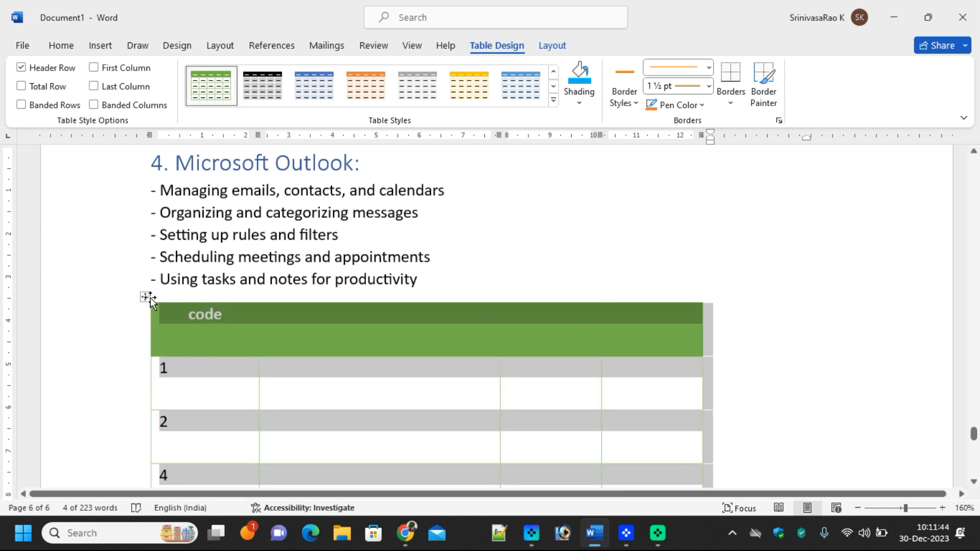
left_click(731, 102)
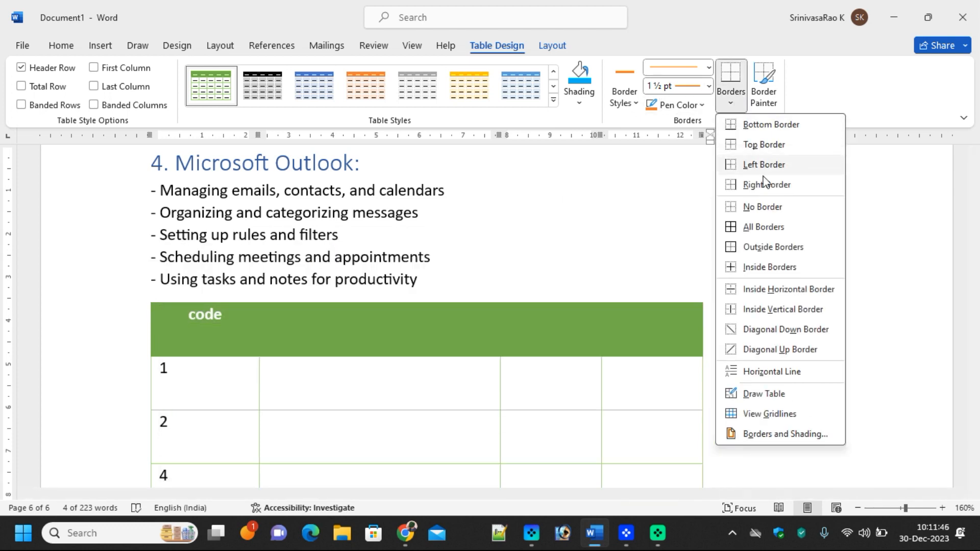
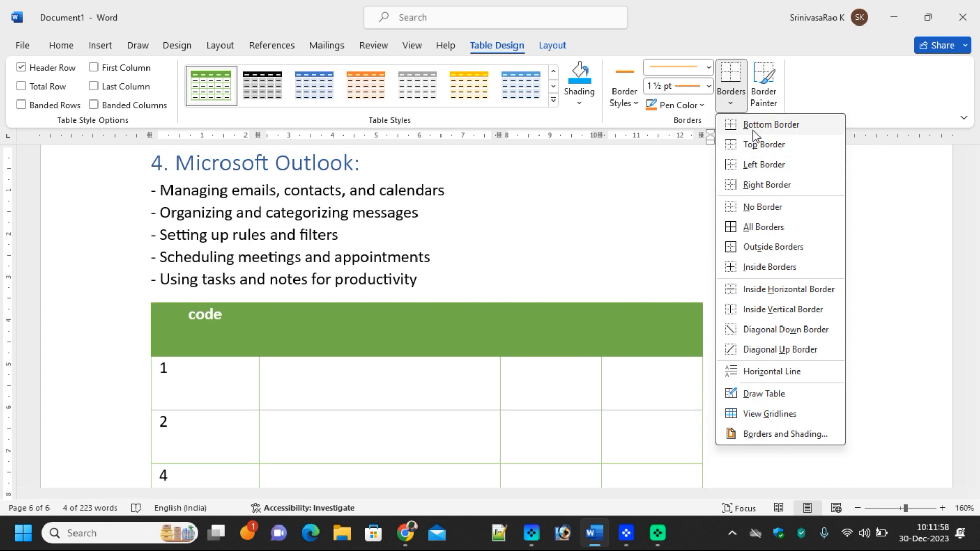
Apply orange 1½ pt All Borders to every cell of the table
left_click(762, 226)
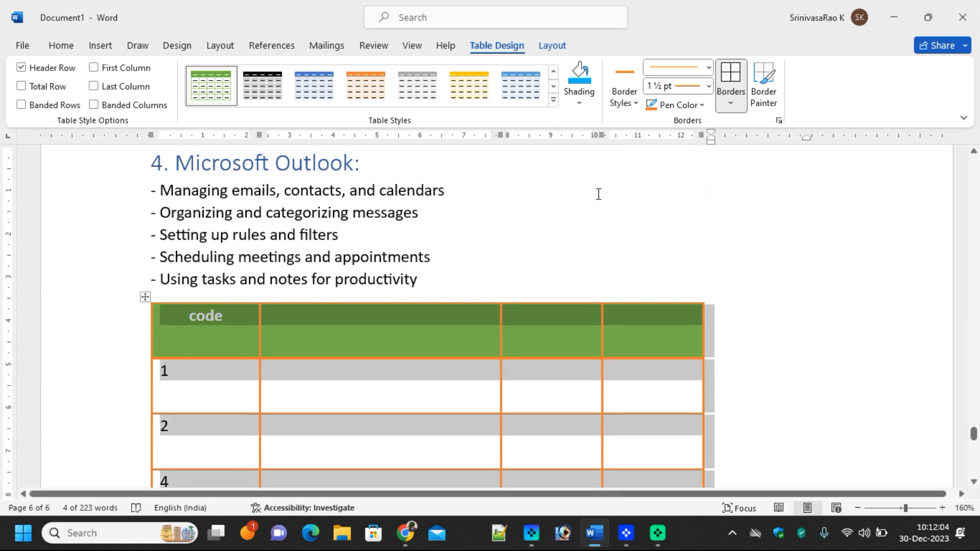
left_click(561, 45)
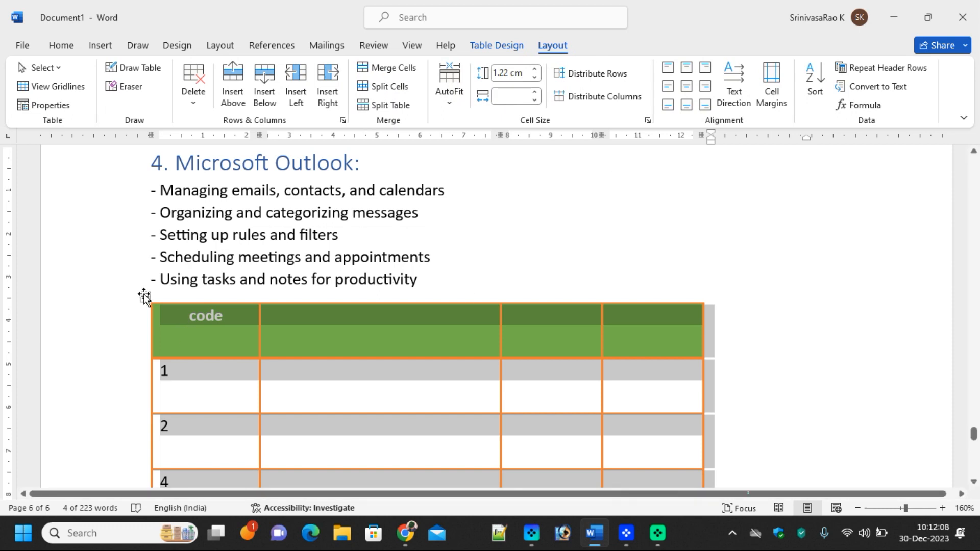
Try the AutoFit Contents, AutoFit Window and Fixed Column Width options on the table
left_click(449, 104)
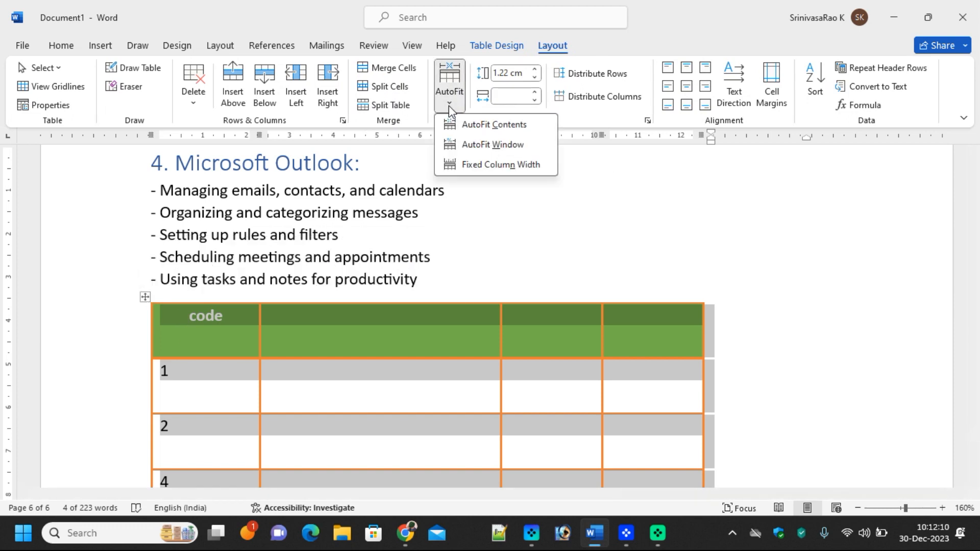
left_click(509, 130)
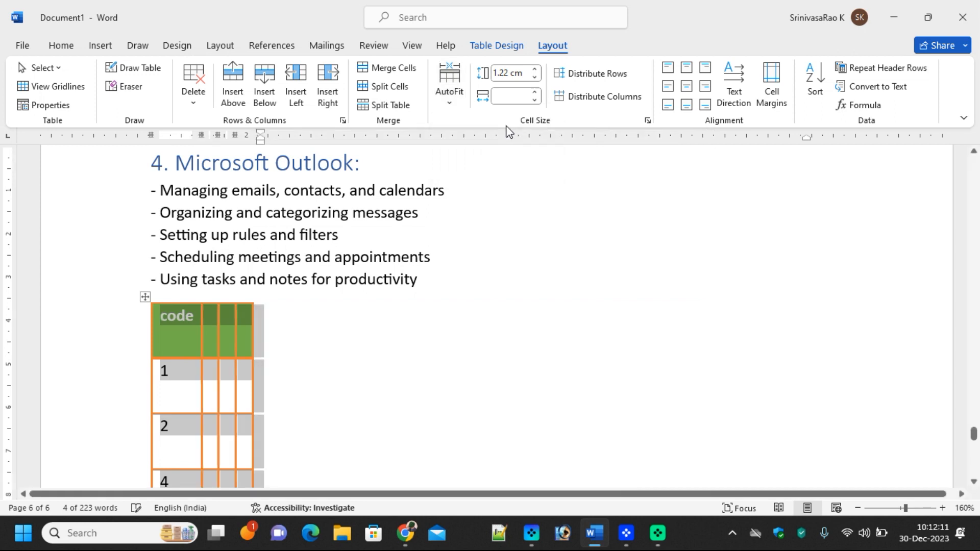
left_click(450, 102)
left_click(480, 145)
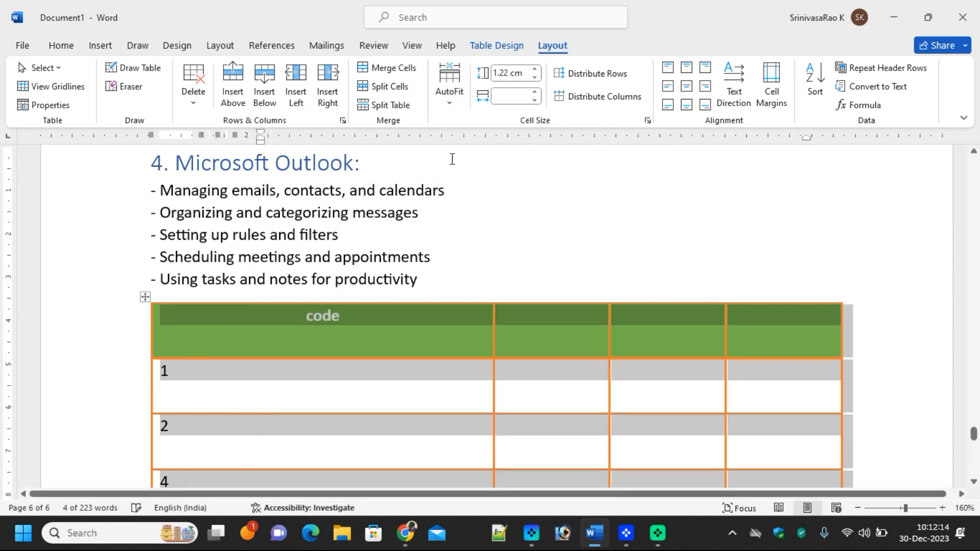
left_click(452, 105)
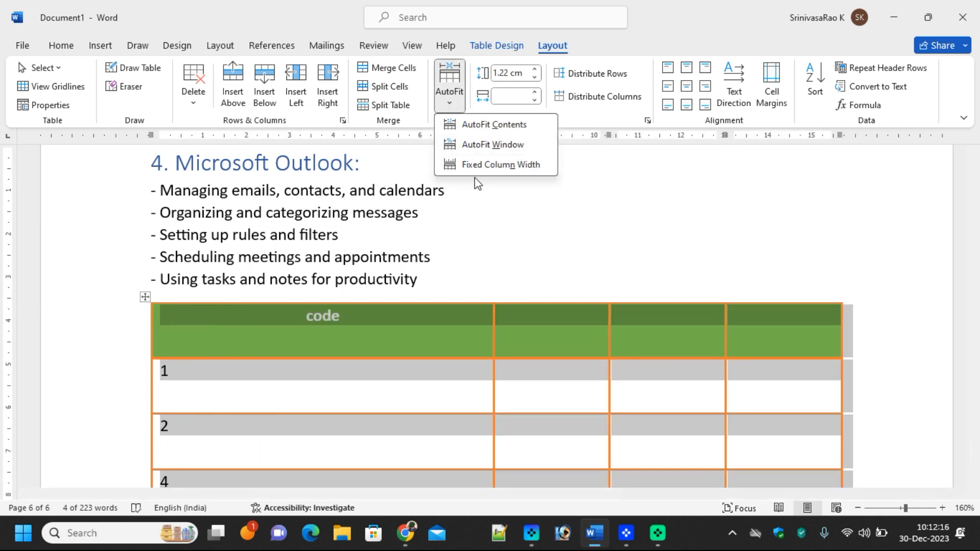
left_click(474, 162)
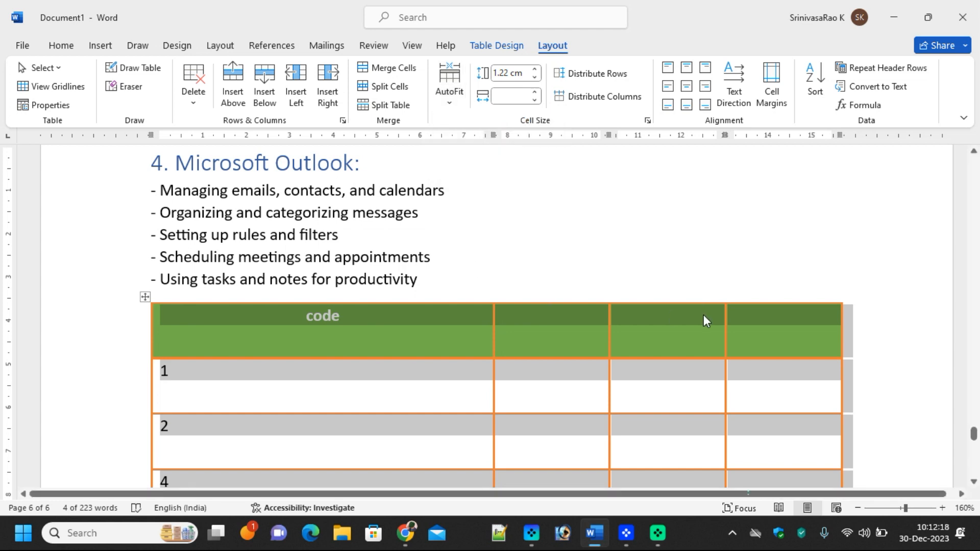
Try table column widths of 5 cm and then 1 cm
left_click(514, 96)
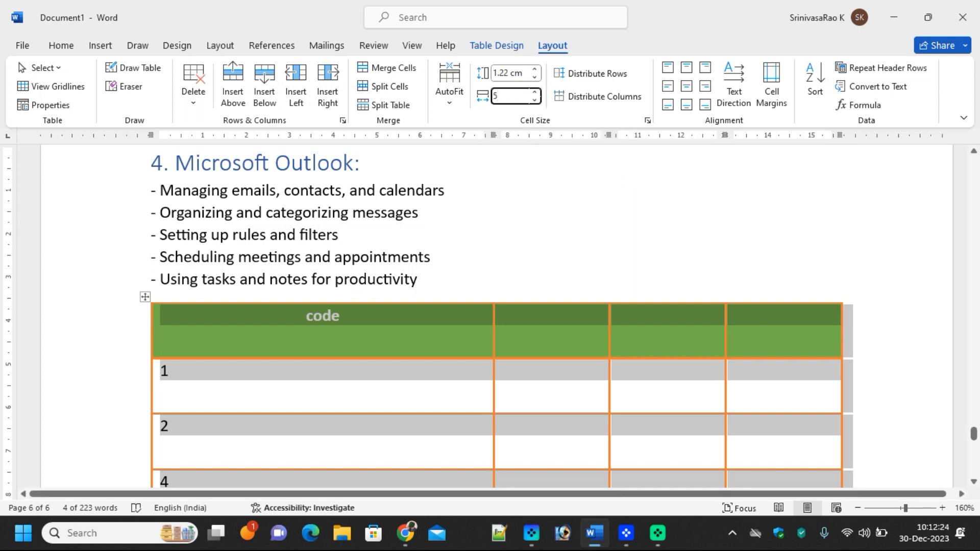
type("5")
key("Return")
left_click(493, 96)
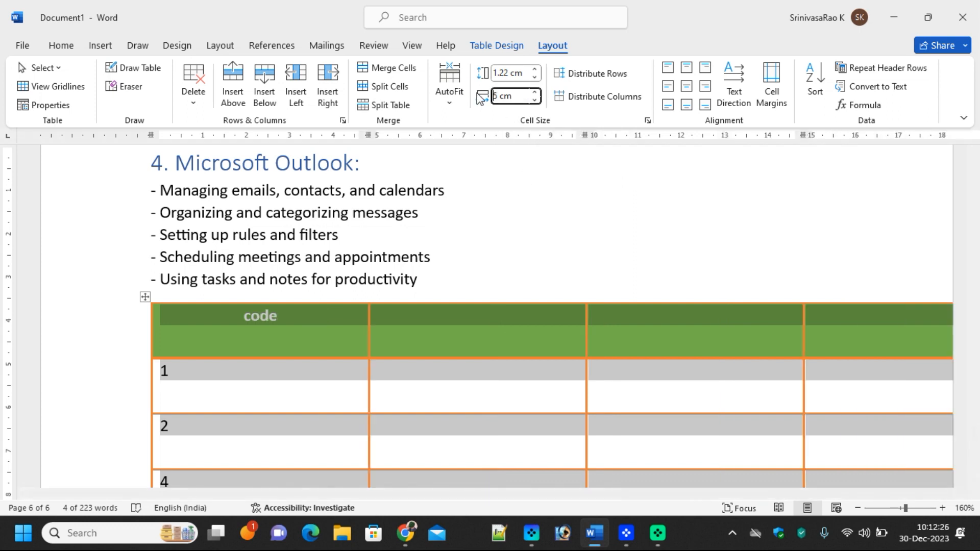
key("Delete")
type("1")
key("Return")
Set a 2 cm column width, then AutoFit the table to the window (about 3.98 cm columns)
left_click(510, 96)
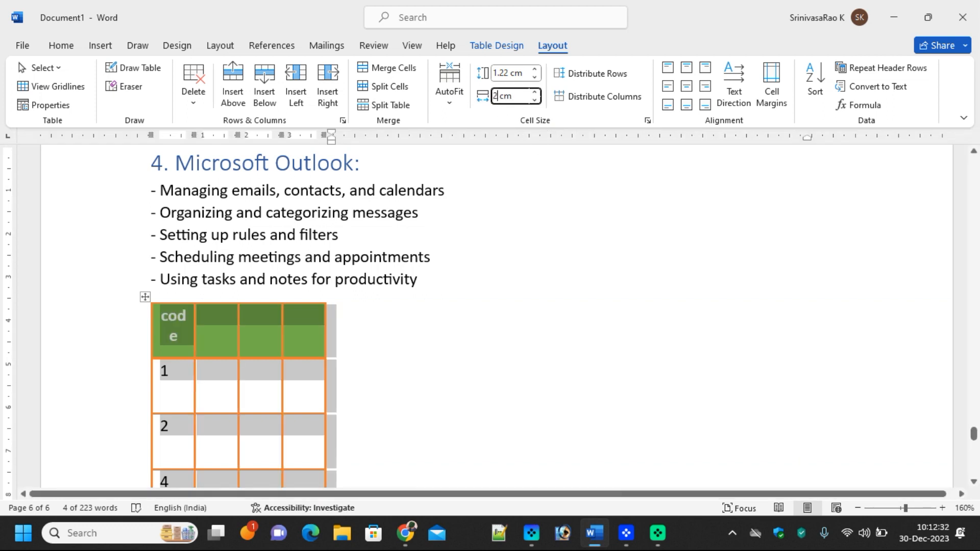
type("2")
key("Return")
left_click(449, 97)
left_click(492, 144)
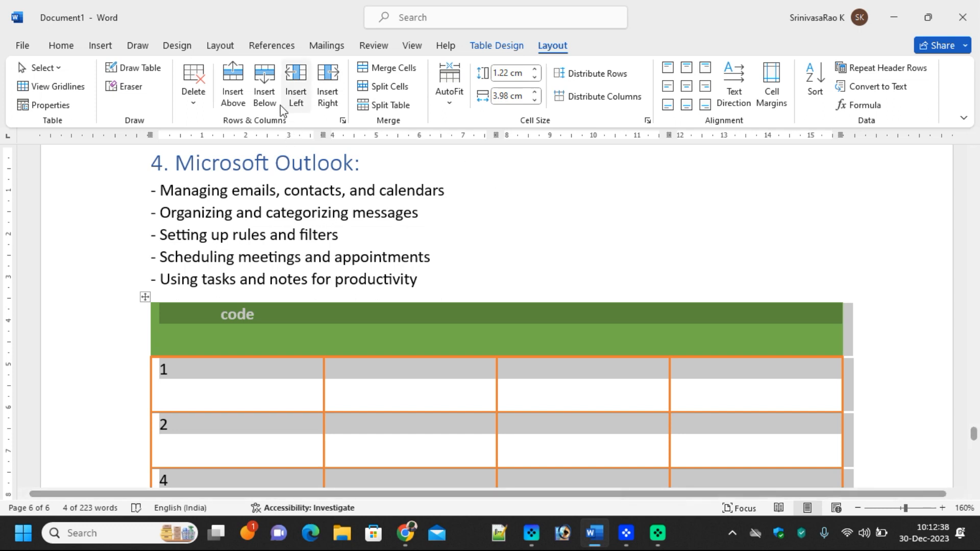
Insert a blank row below row 1 and another below row 2, then pick the Eraser
left_click(268, 398)
left_click(265, 89)
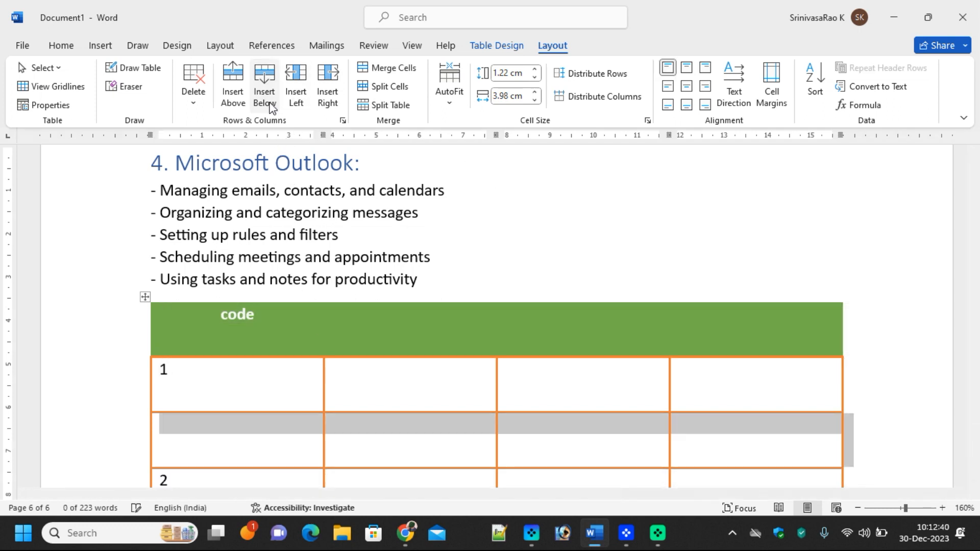
scroll(284, 455, "down", 1)
scroll(284, 454, "down", 1)
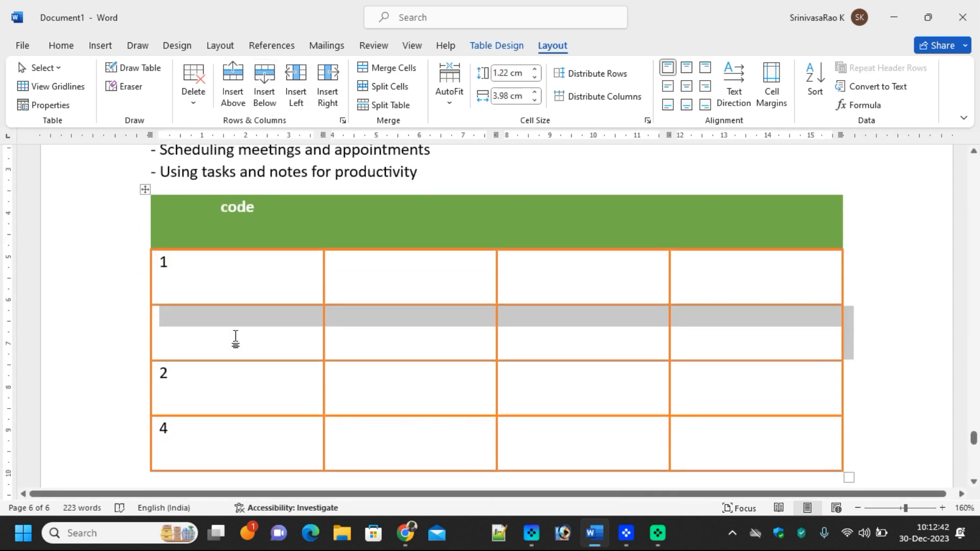
left_click(222, 394)
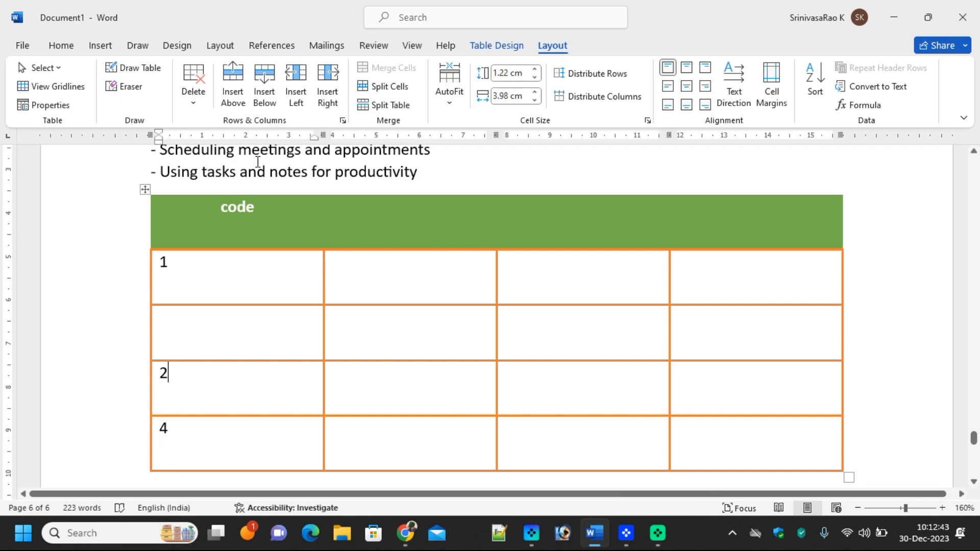
left_click(264, 91)
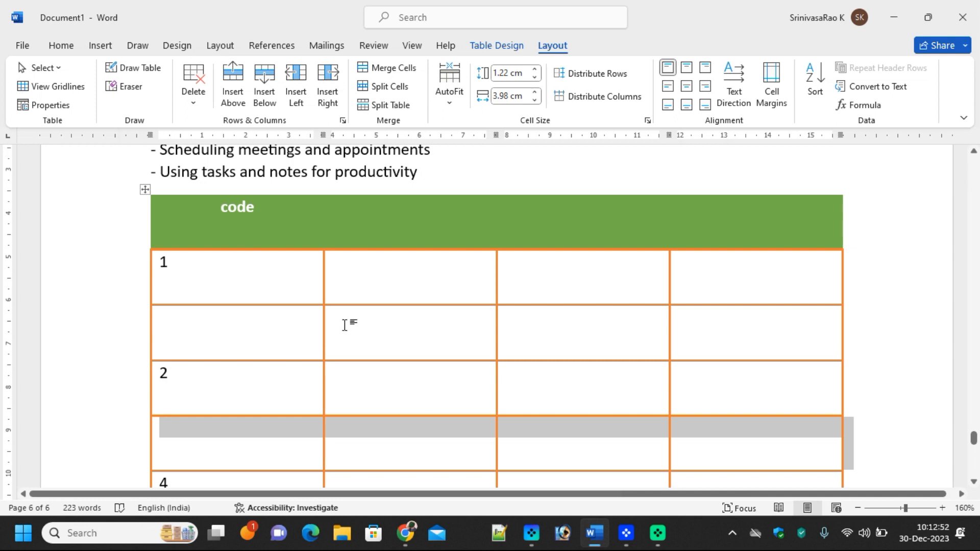
left_click(128, 86)
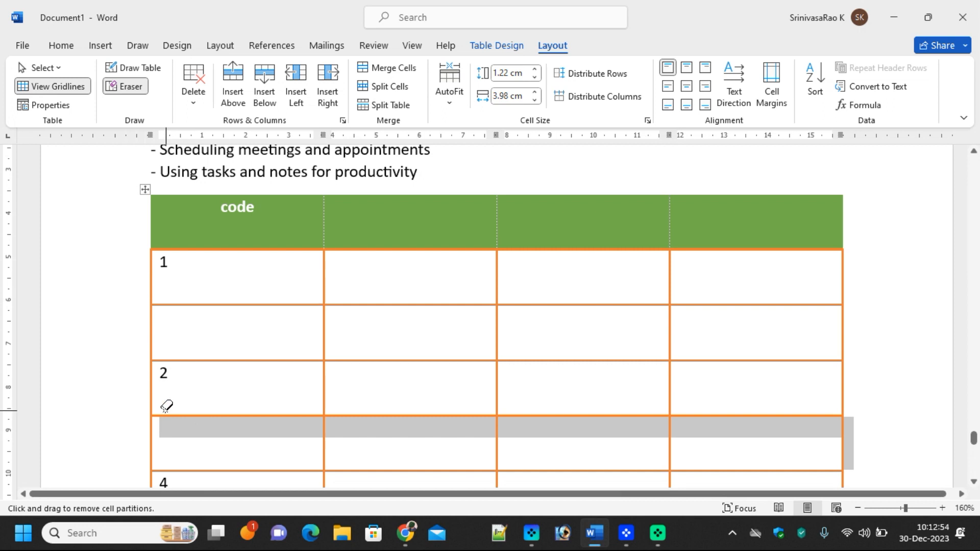
Erase inner borders to merge cell 1 across two columns and cell 2 down three rows
mouse_move(159, 413)
left_mouse_down()
mouse_move(744, 394)
mouse_move(794, 406)
left_mouse_up()
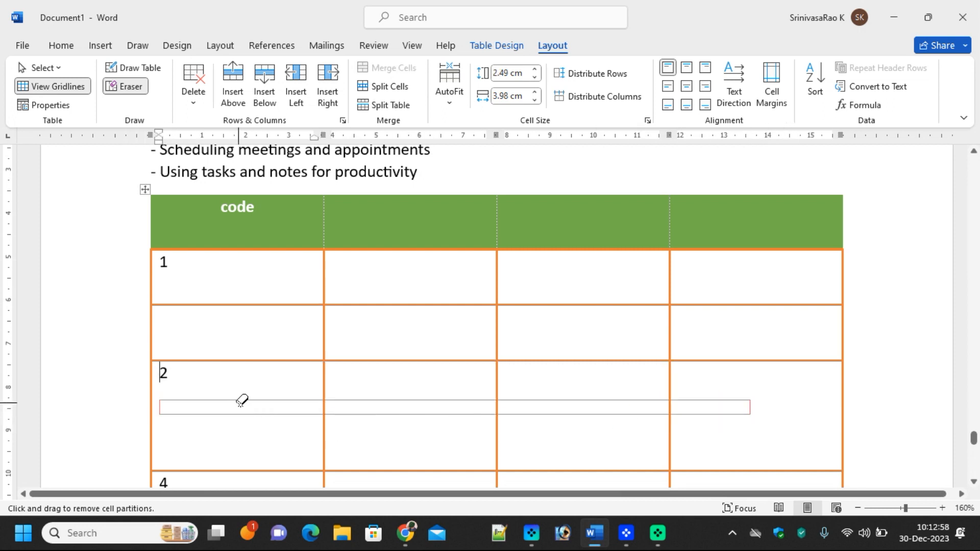
left_click_drag(248, 402, 187, 402)
left_click(256, 361)
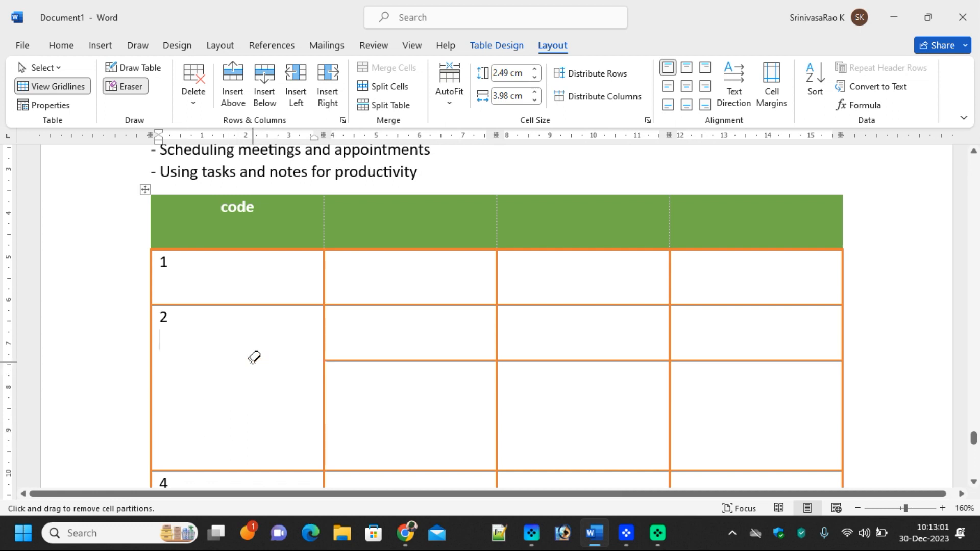
left_click(326, 273)
left_click(403, 305)
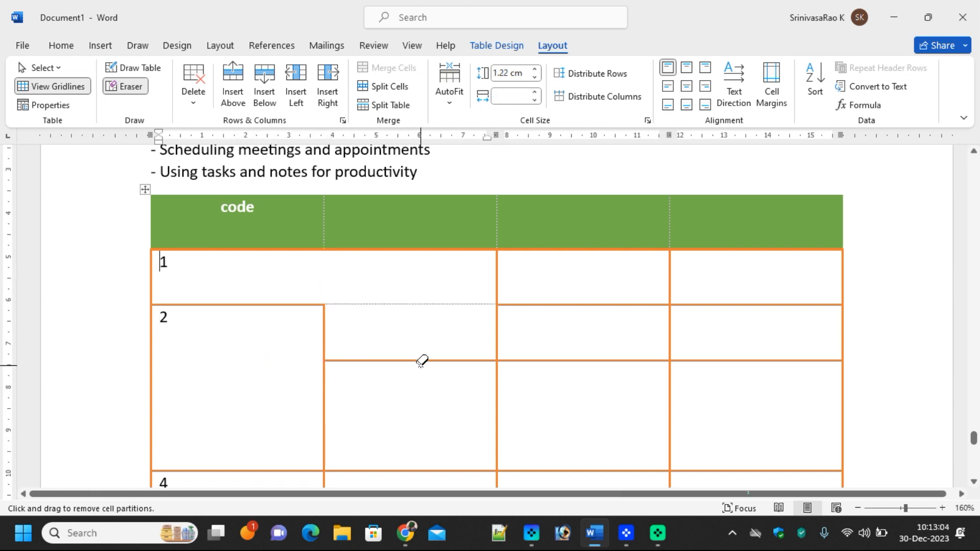
left_click(421, 360)
left_click(501, 397)
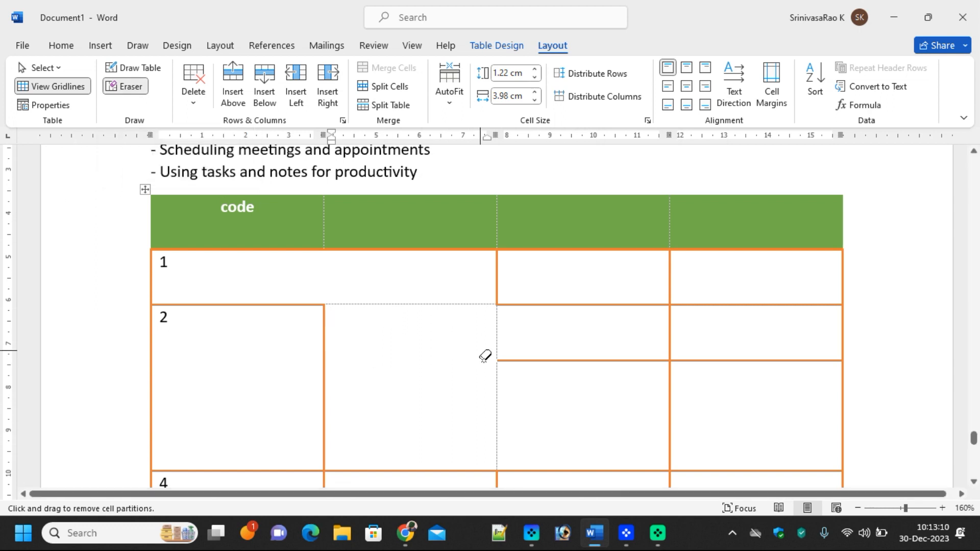
left_click(102, 50)
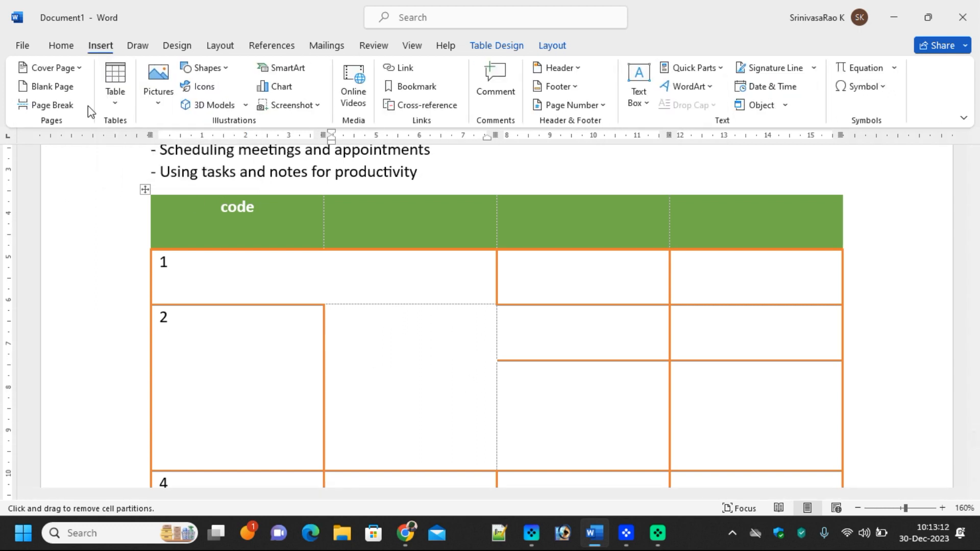